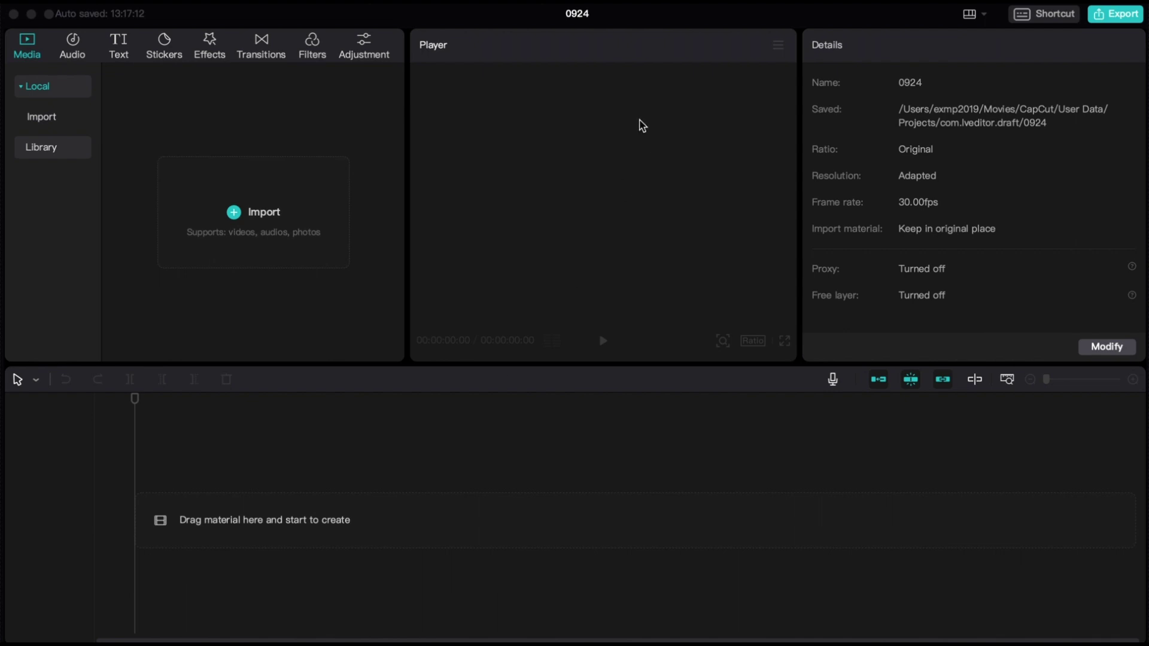
Rename the project as Prueba Capcut.
left_click(578, 15)
left_click(578, 16)
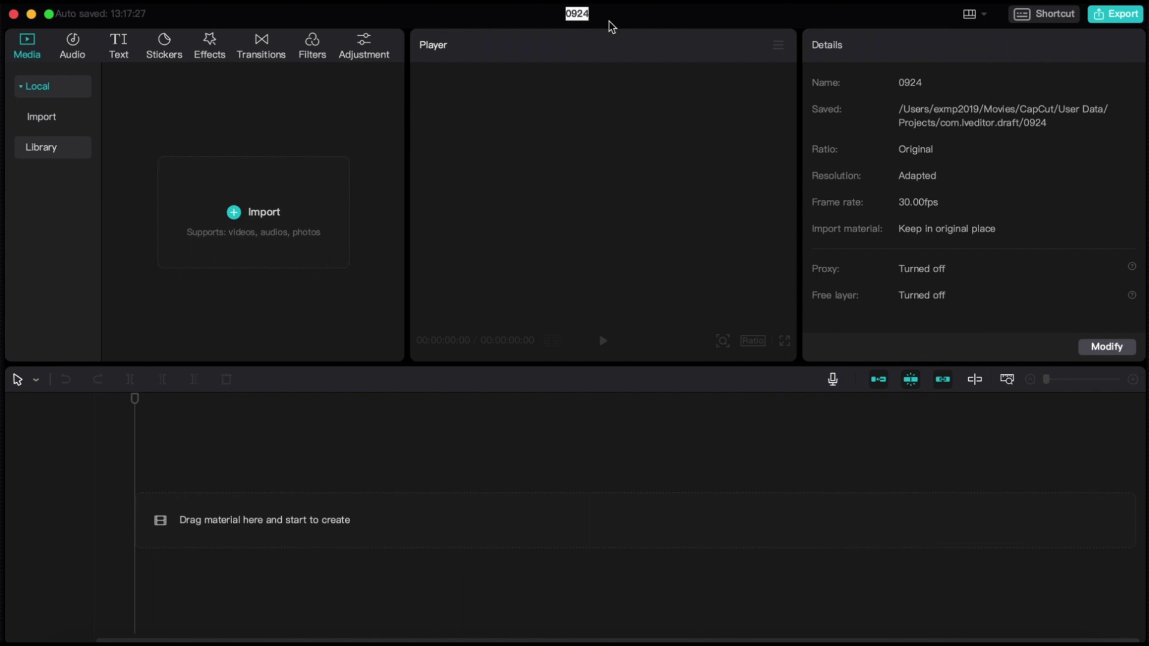
type("Prueba Capc")
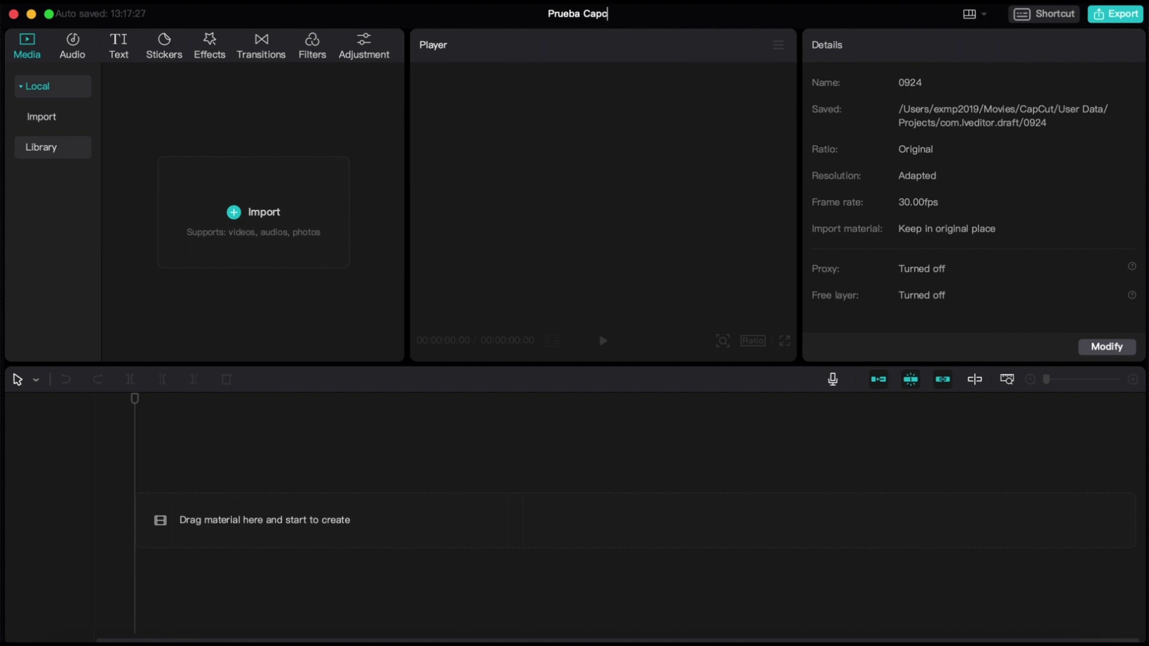
type("ut")
key("Return")
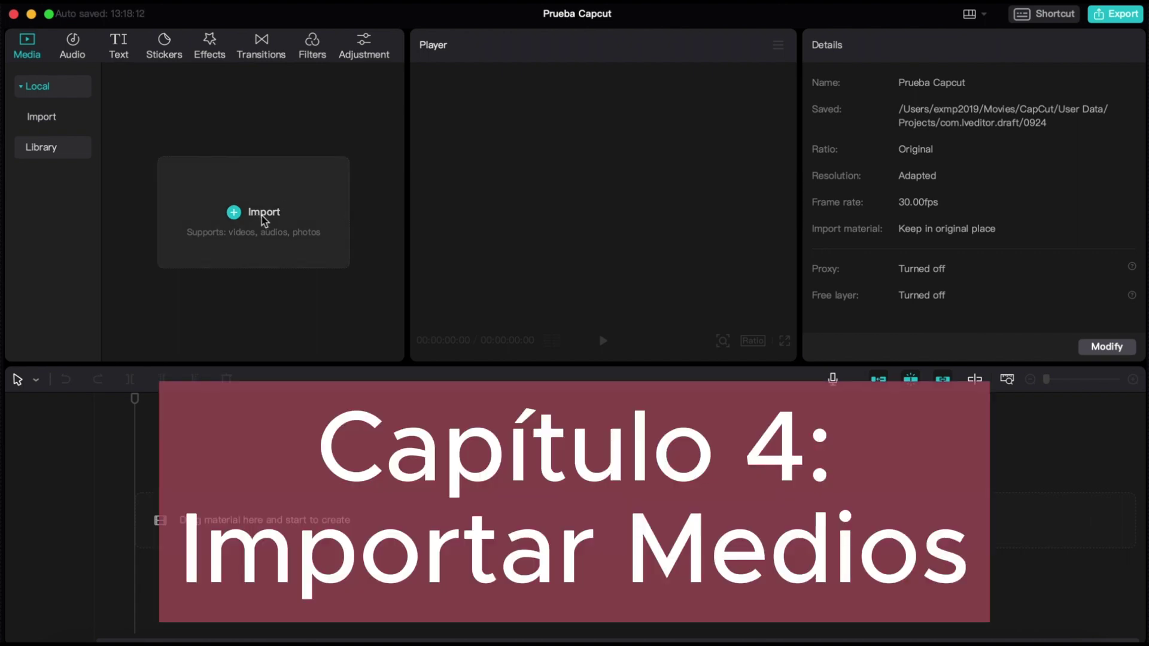
Import all six video files from the AAAAA folder, from 1360040_Laptop_Keyboard_Editing_3840x2160.mov to CC 3.mp4, and clear their selection.
left_click(264, 216)
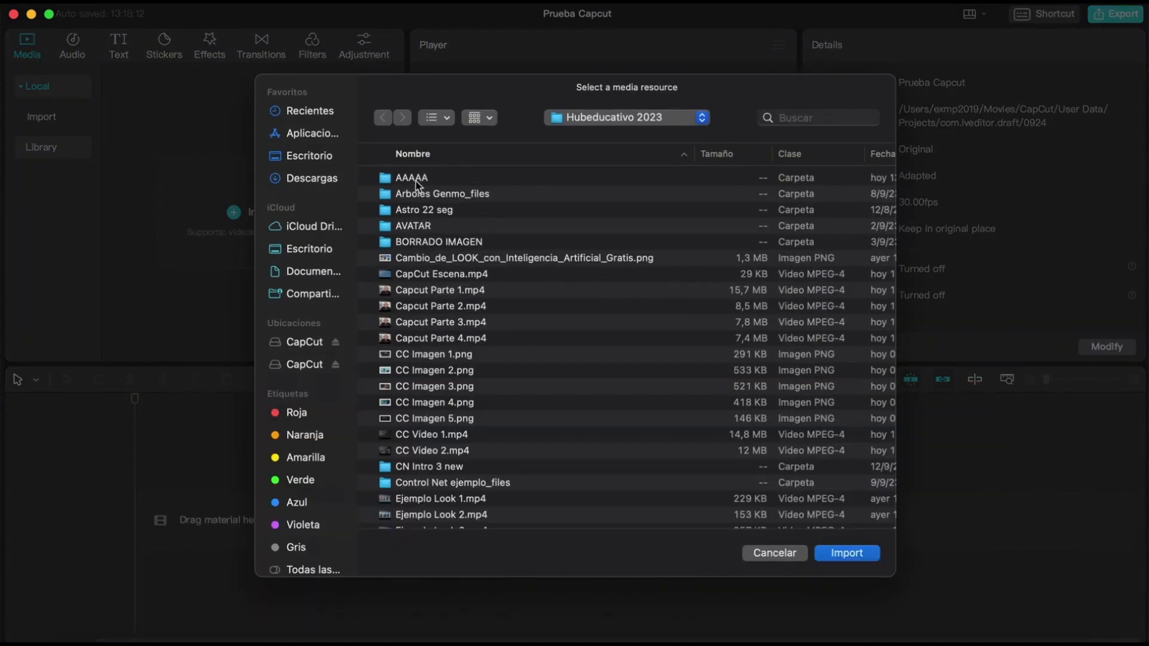
left_click(416, 181)
double_click(416, 180)
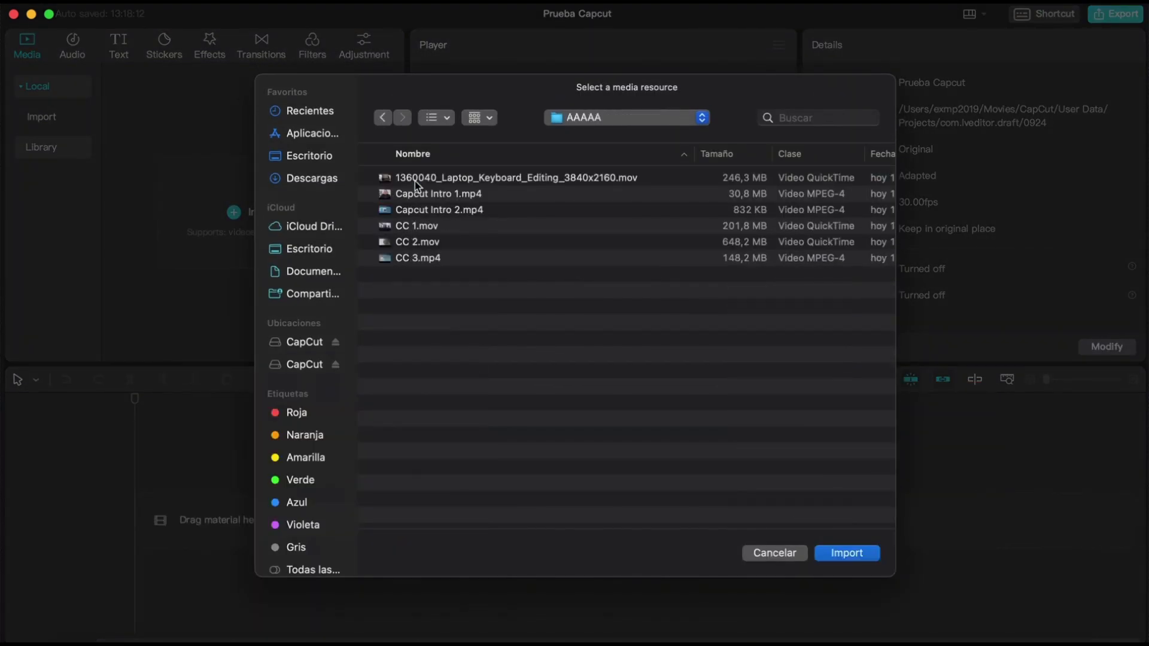
left_click(415, 179)
key("shift+Down")
key("shift+Down")
key("shift+Down")
key("shift+Down")
key("shift+Down")
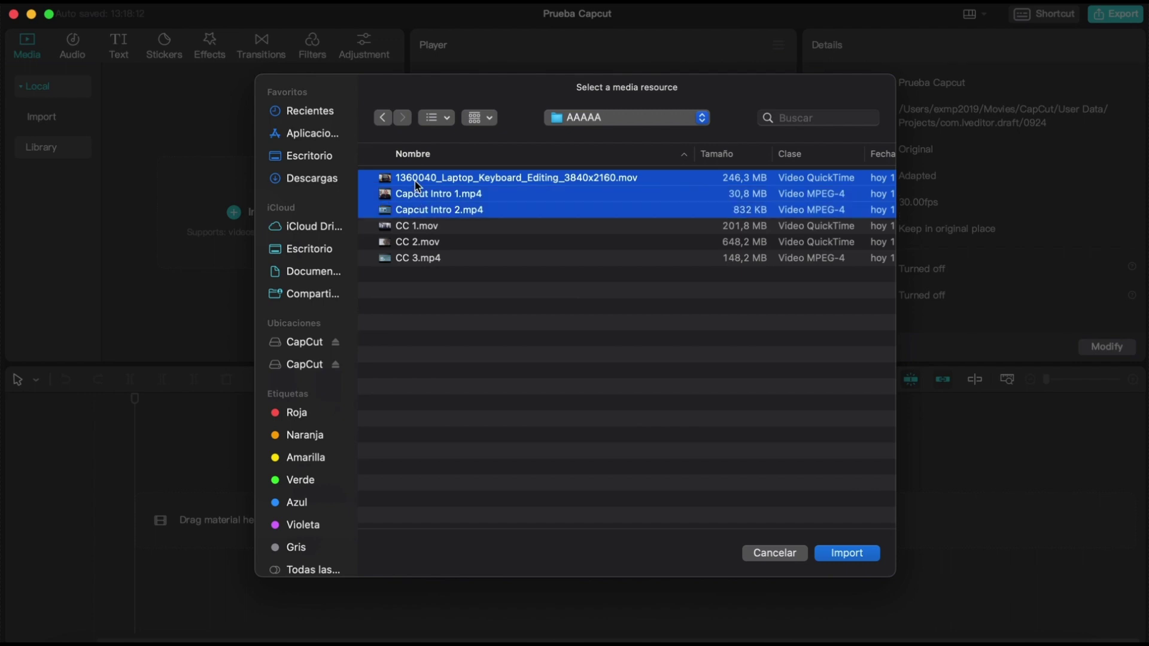
left_click(853, 557)
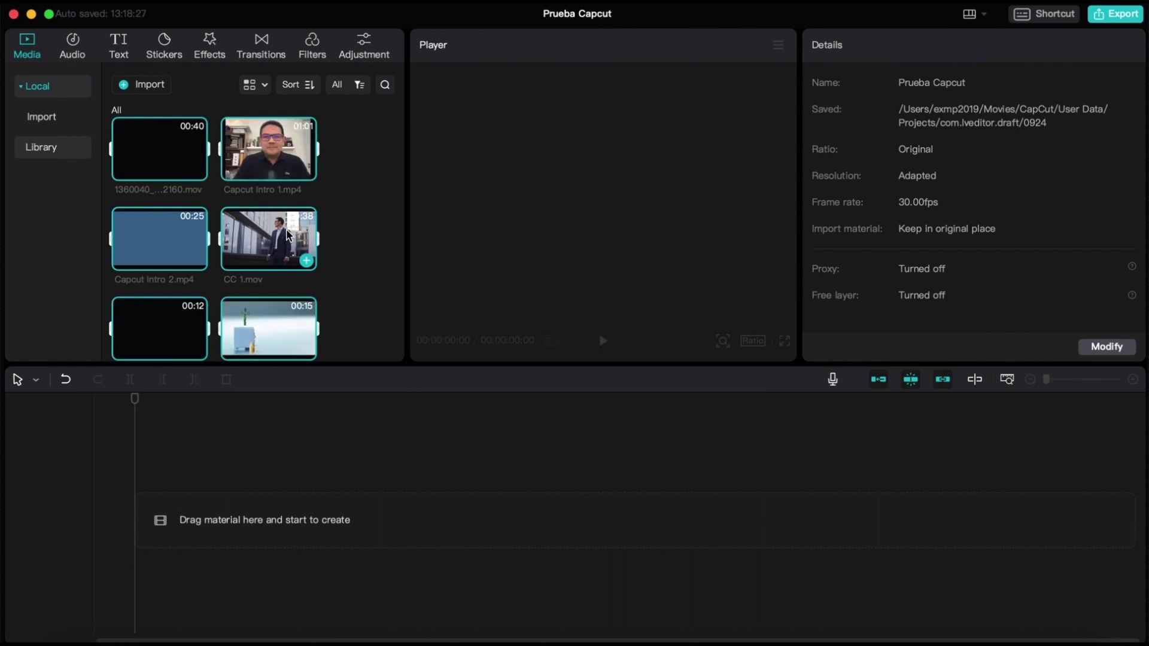
left_click(352, 209)
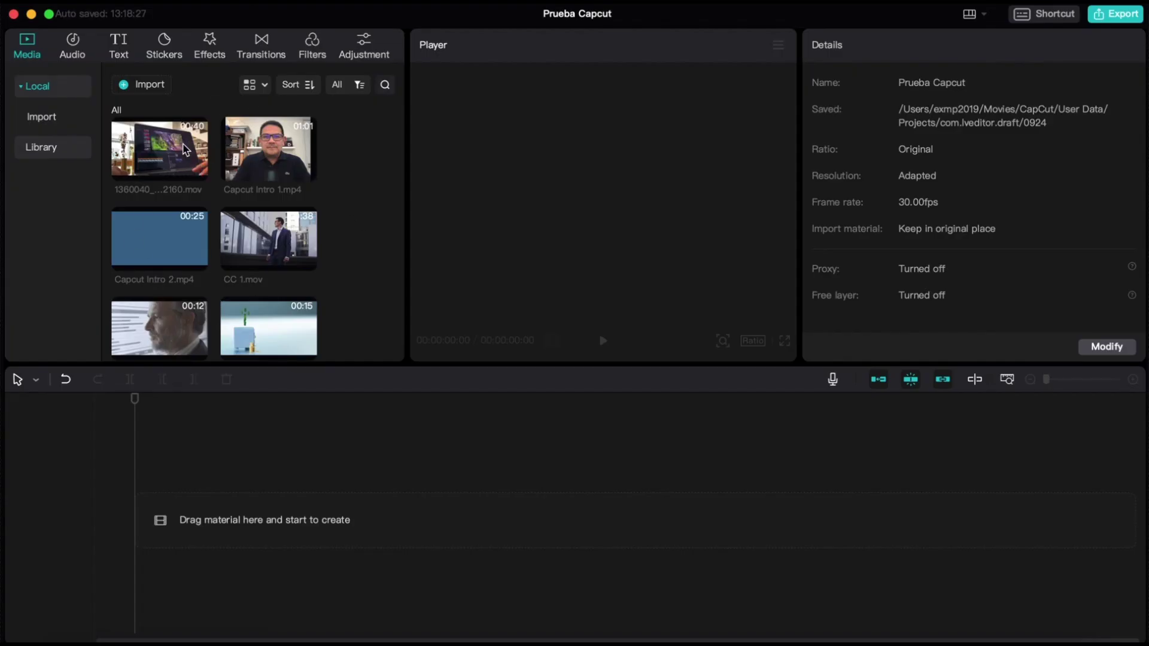
Switch the imported media to list view, browse the clips, and return to grid view.
left_click(265, 85)
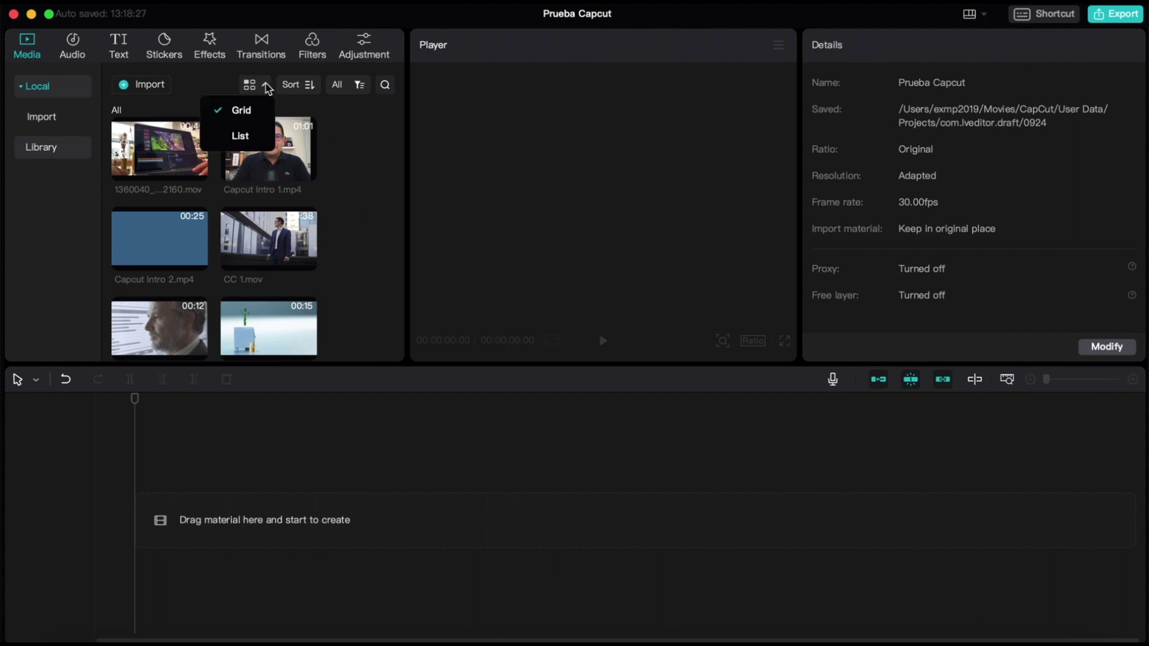
left_click(241, 135)
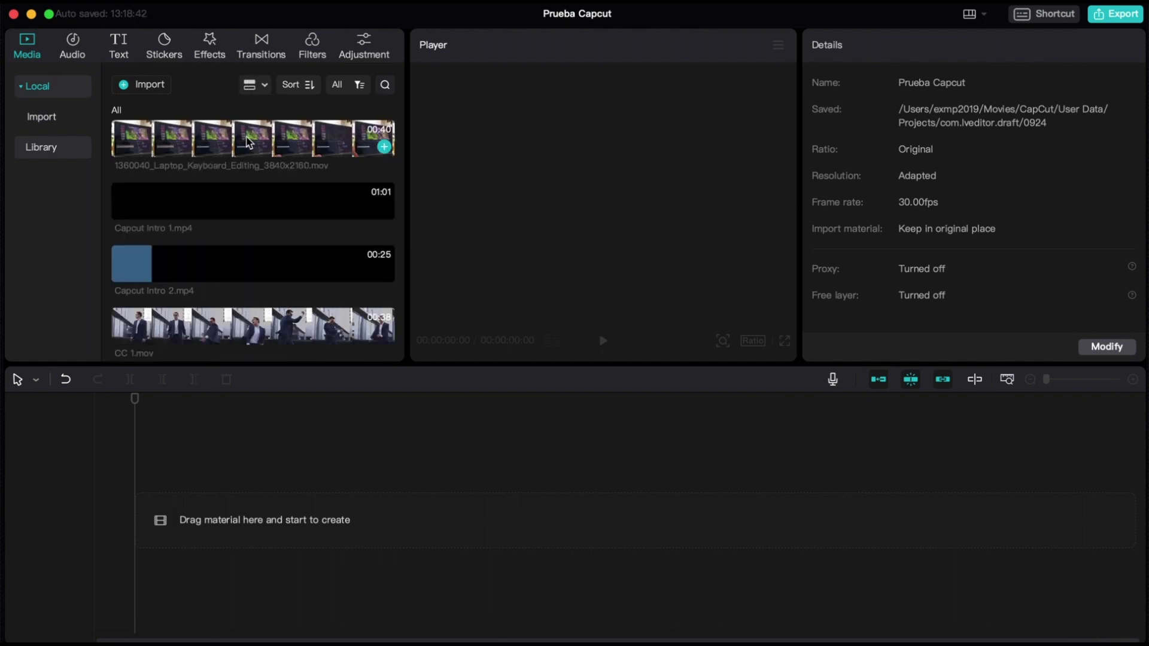
scroll(243, 223, "down", 3)
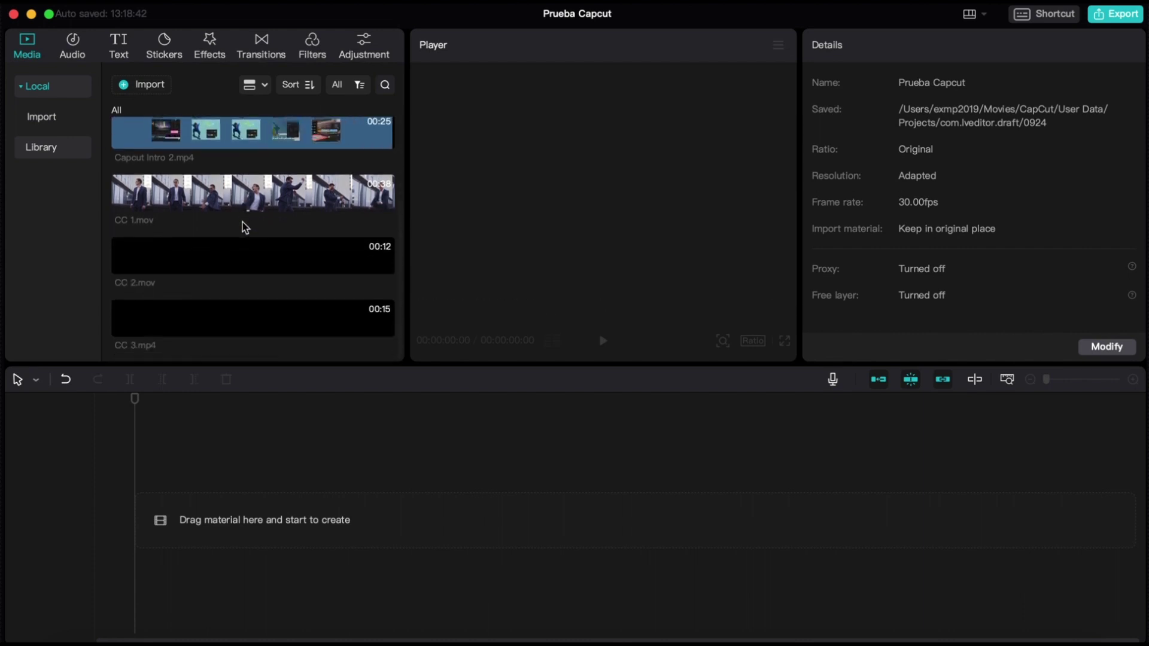
scroll(243, 221, "up", 3)
left_click(261, 86)
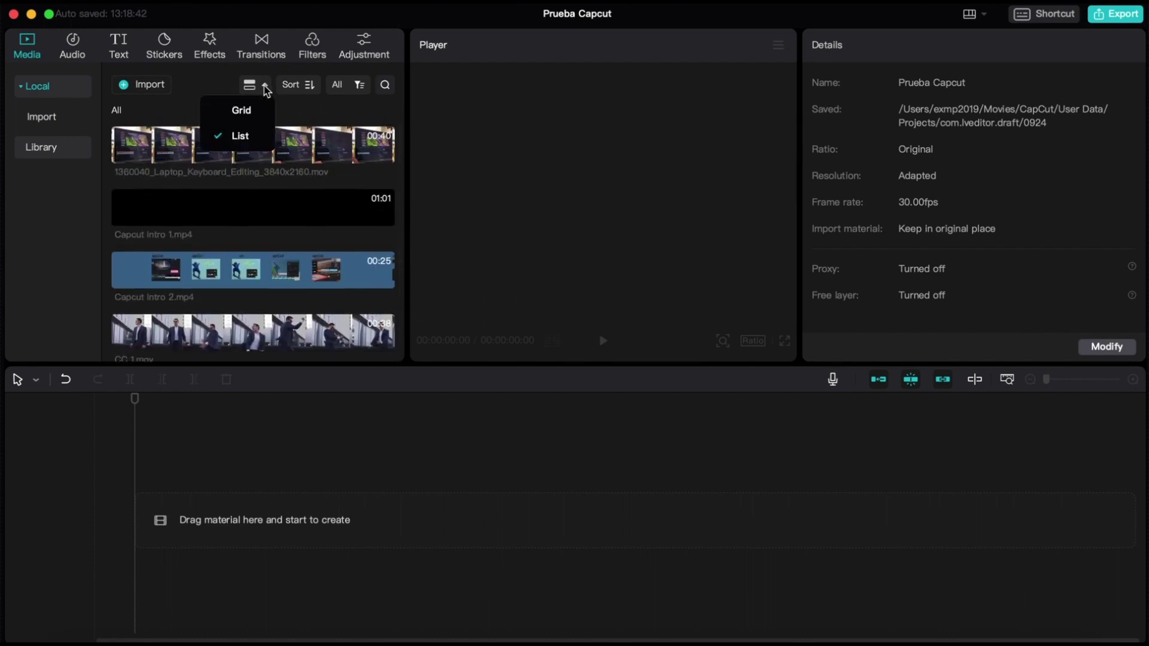
left_click(243, 111)
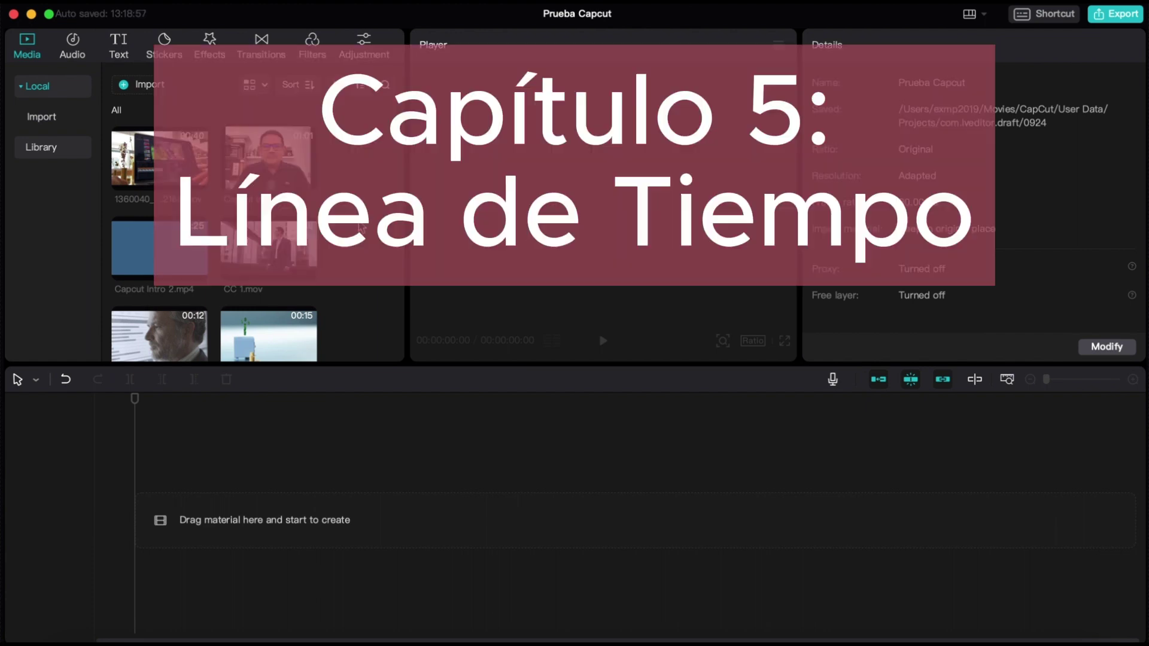
Place Capcut Intro 1.mp4 at the start of the empty timeline and play its opening seconds.
mouse_move(252, 144)
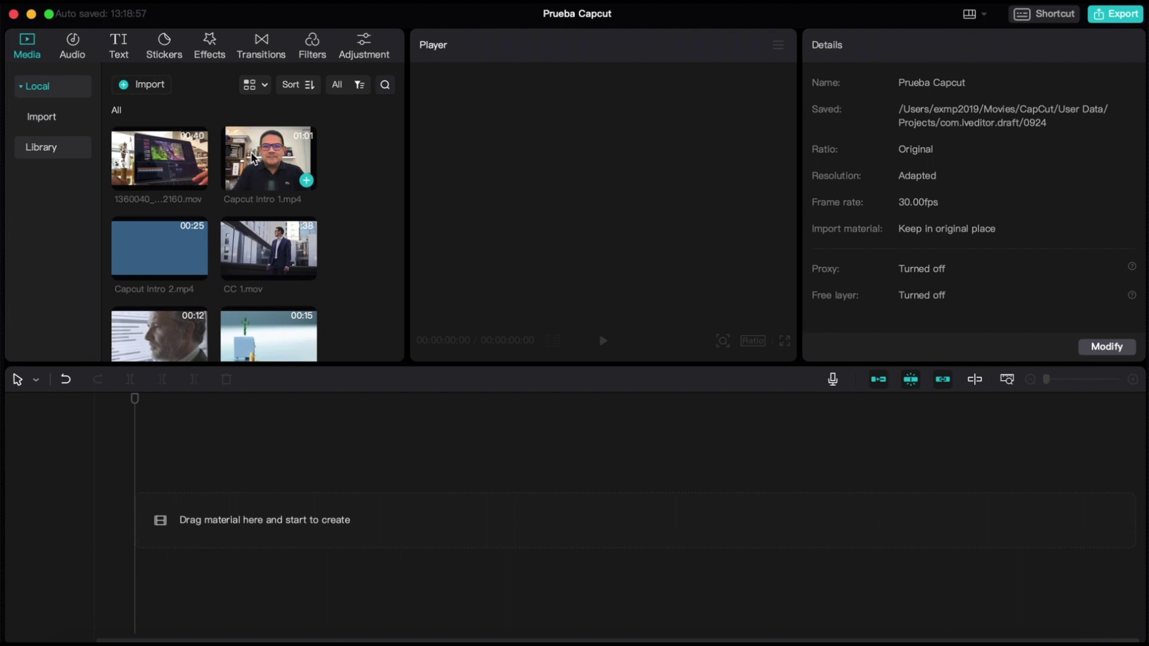
left_click_drag(251, 157, 205, 523)
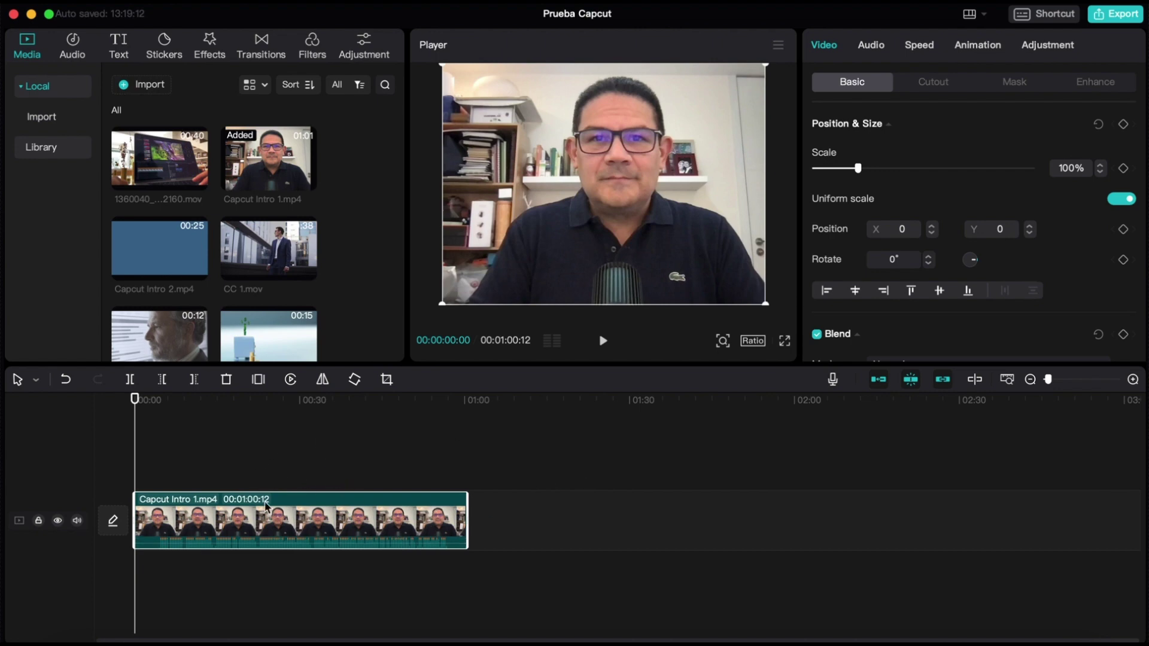
left_click(603, 345)
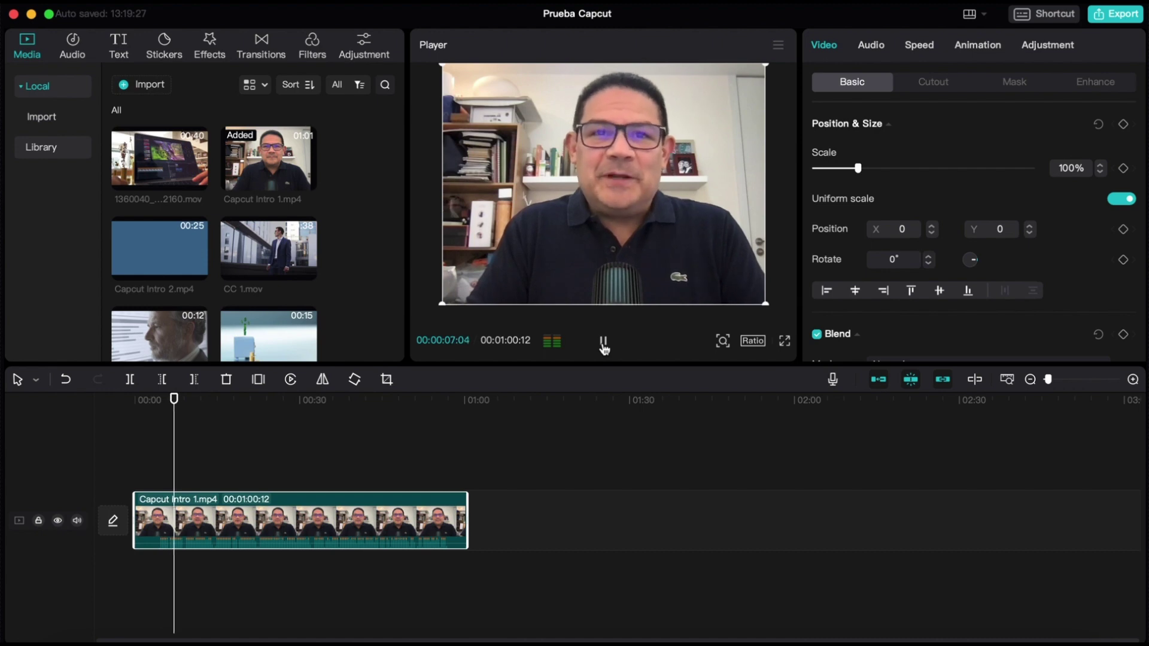
left_click(603, 343)
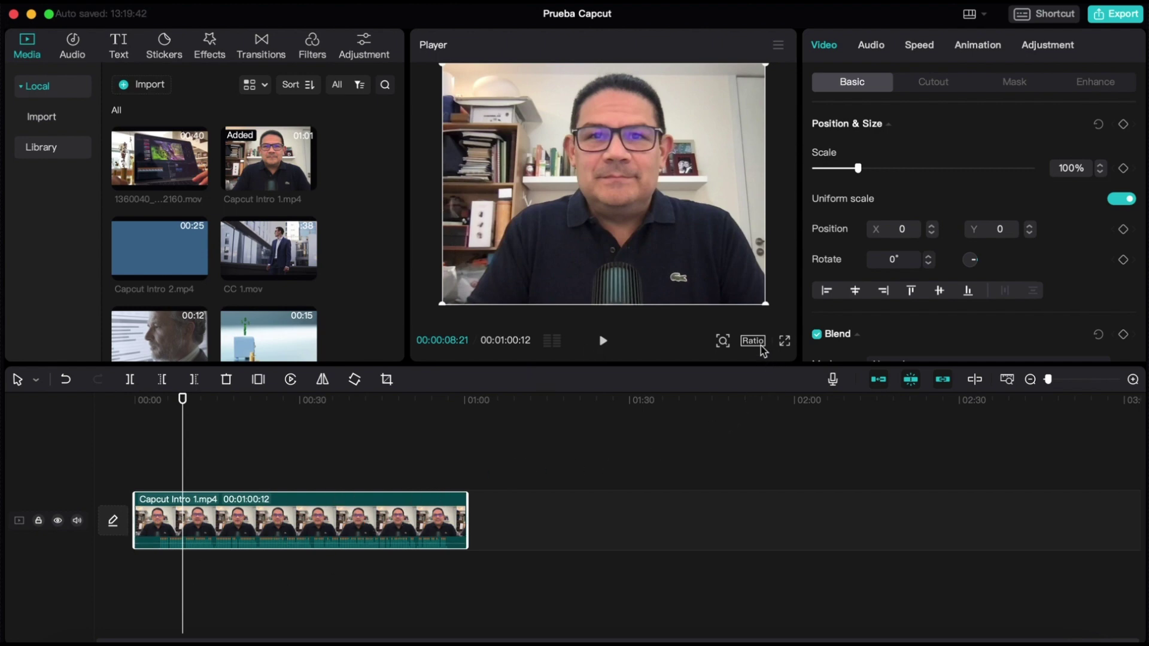
Enable loudness normalization and noise reduction in the audio settings of the Capcut Intro 1.mp4 clip.
left_click(873, 49)
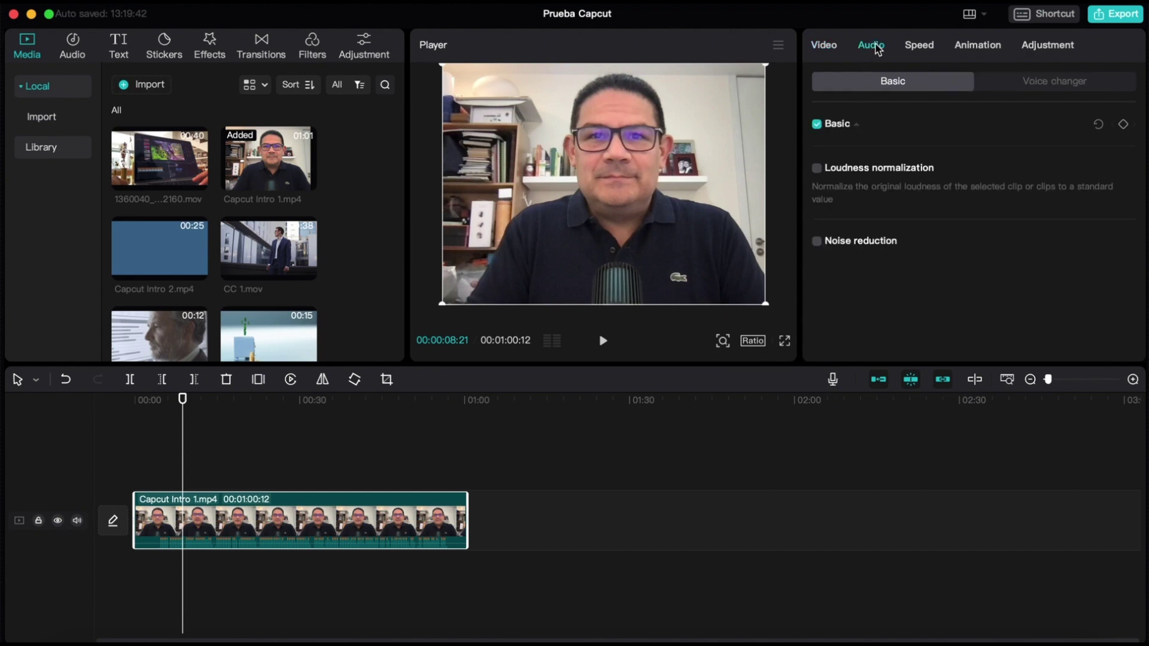
scroll(874, 266, "down", 1)
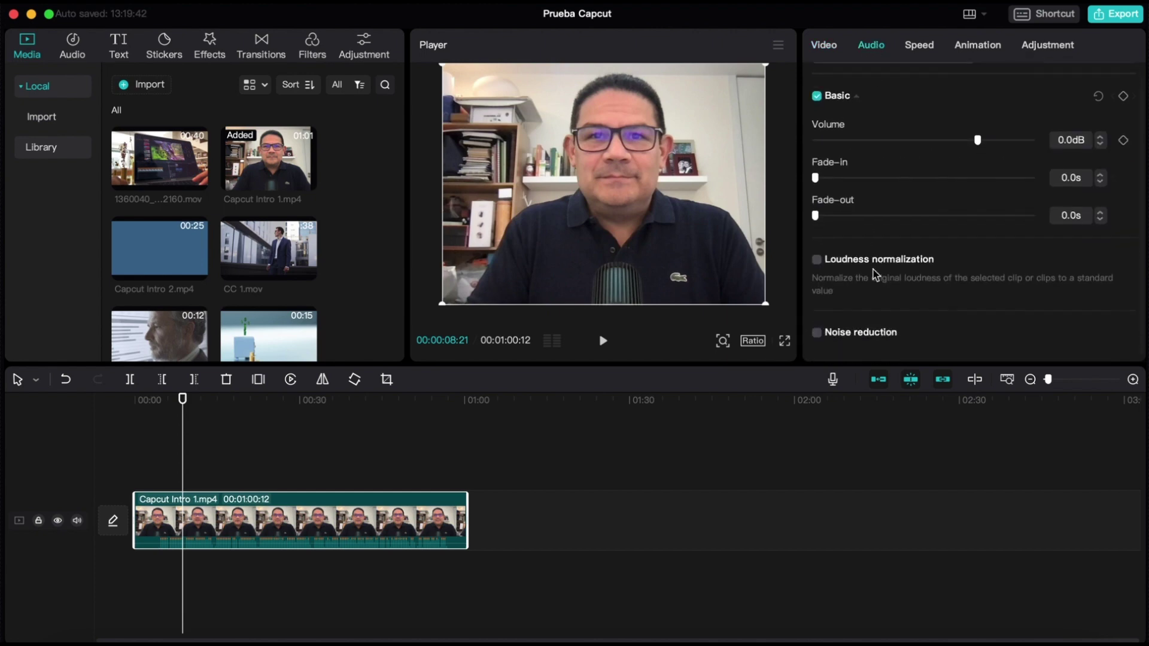
left_click(817, 258)
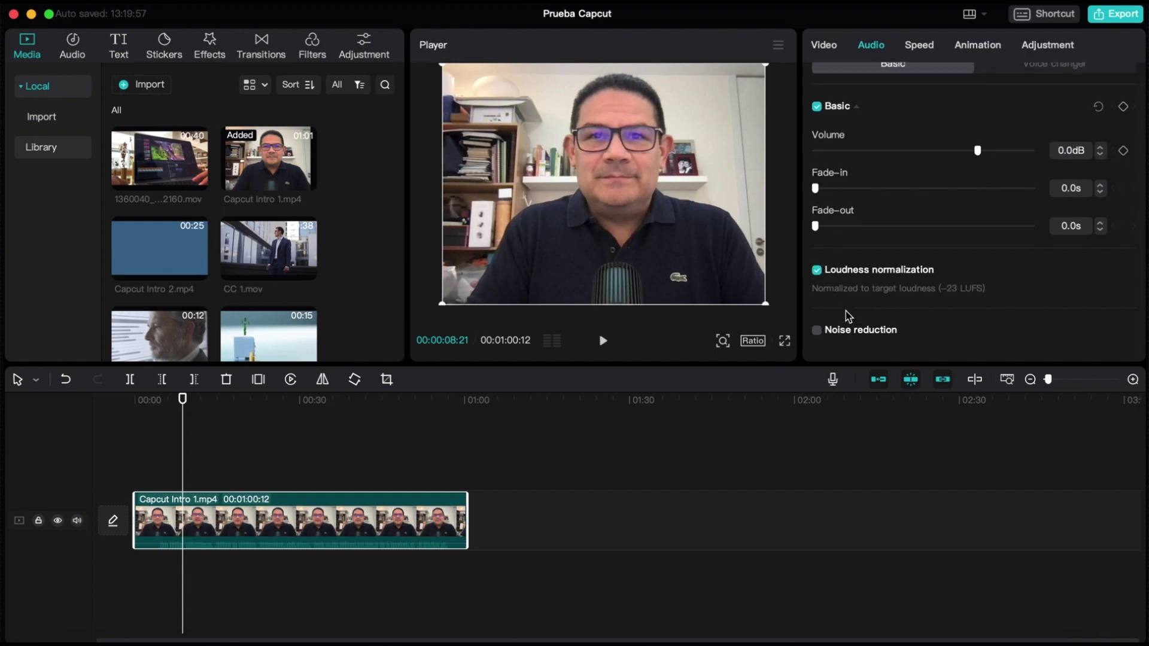
left_click(817, 331)
Show the audio level meters and play the clip to check its sound levels.
left_click(552, 341)
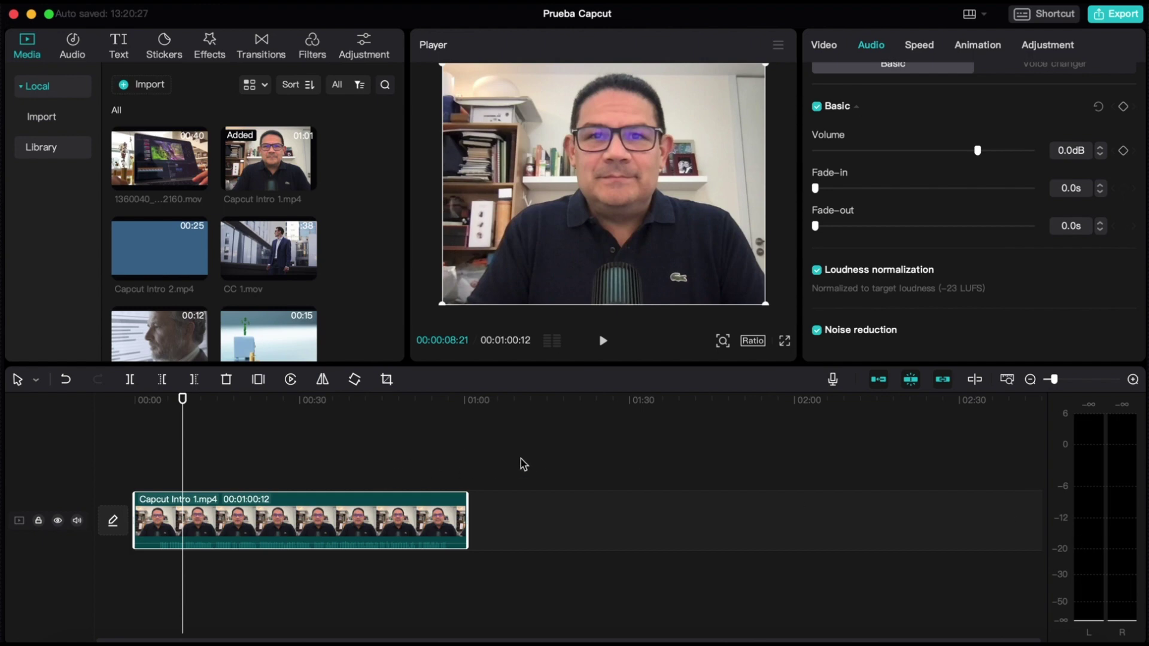
left_click(603, 340)
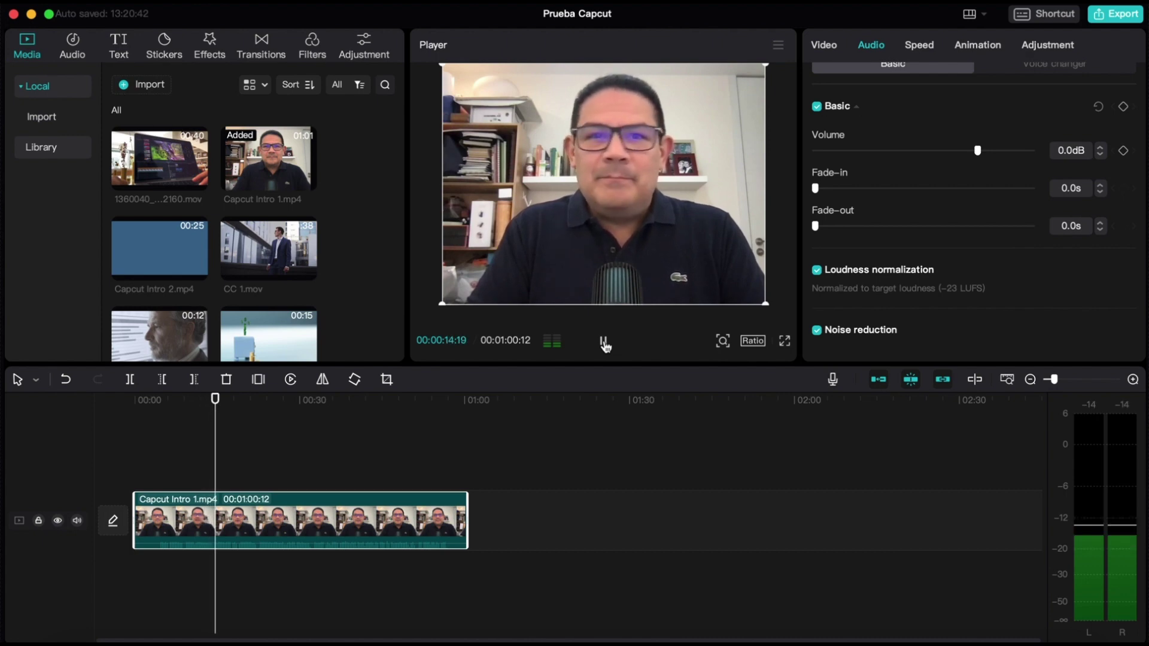
left_click(603, 341)
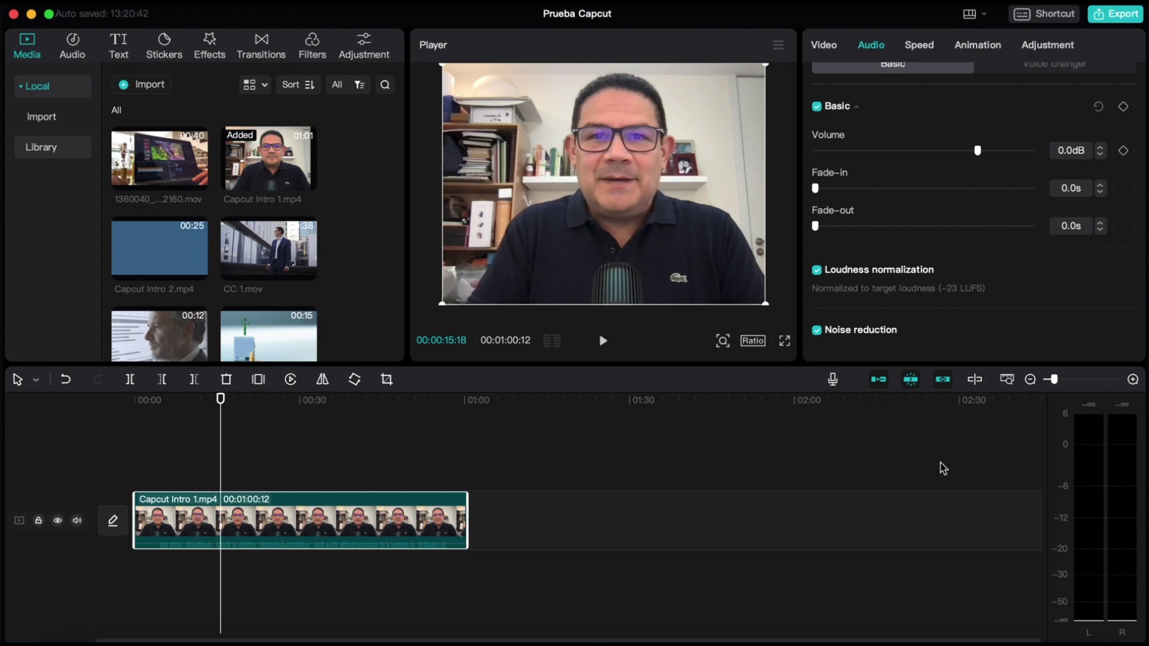
Try nudging the clip's volume down and return it to 0.0 dB.
mouse_move(323, 517)
mouse_move(978, 152)
left_mouse_down()
mouse_move(932, 154)
mouse_move(1025, 159)
mouse_move(975, 154)
left_mouse_up()
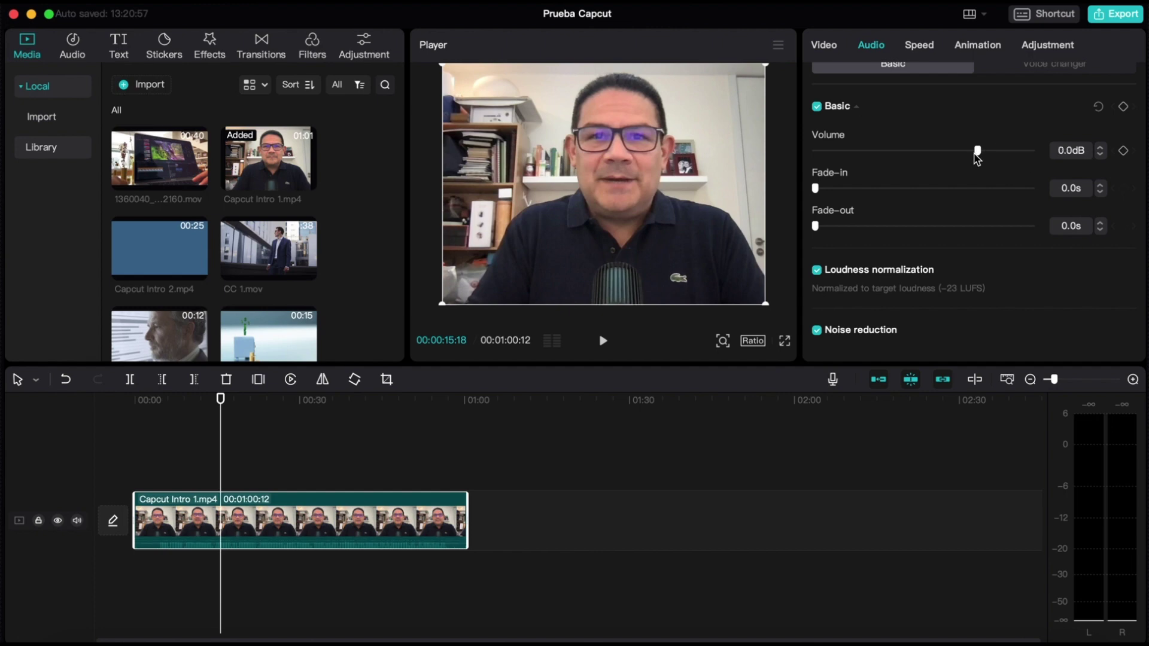
left_click(1100, 155)
left_click(1100, 147)
Try moving the clip along the main track with the track magnet off, and switch the magnet back on.
left_click(878, 379)
left_click_drag(267, 525, 625, 528)
left_click(881, 383)
left_click_drag(245, 516, 796, 516)
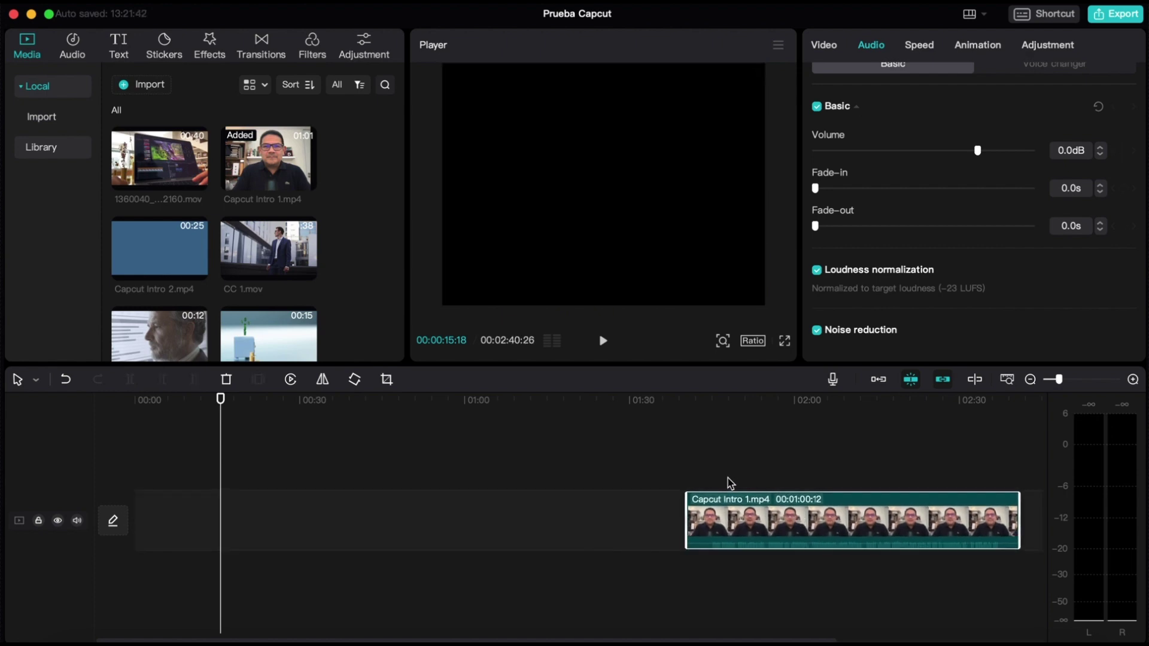
left_click(879, 381)
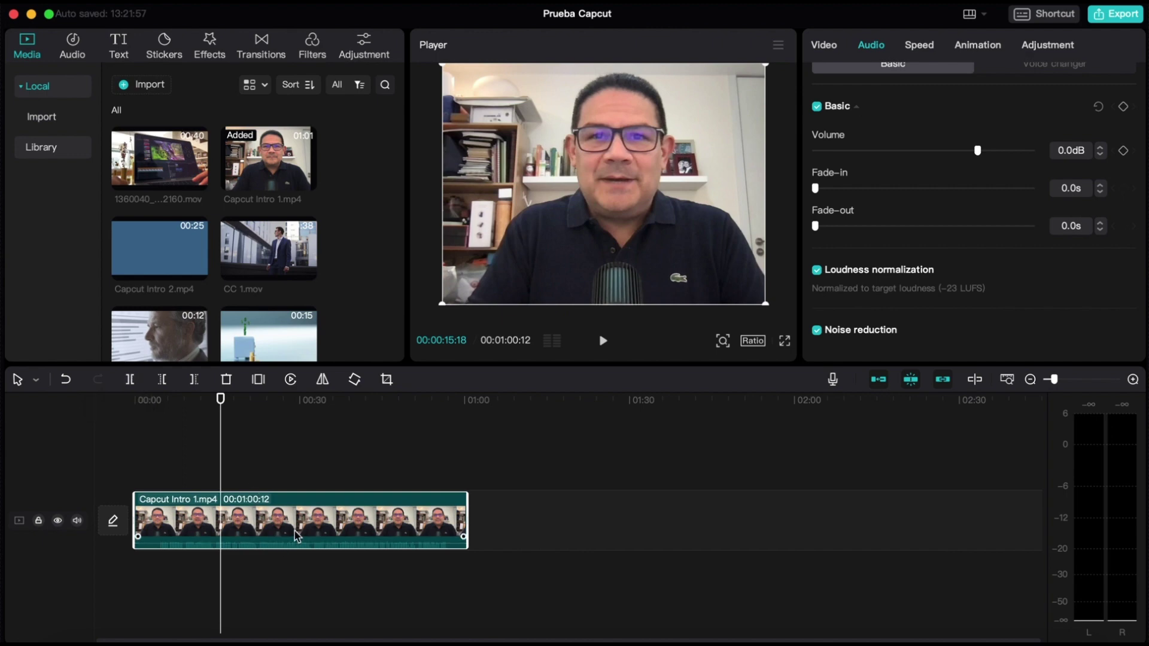
Delete the clip from the timeline and place Capcut Intro 1.mp4 at the start of the main track again.
key("Delete")
left_click_drag(245, 144, 161, 533)
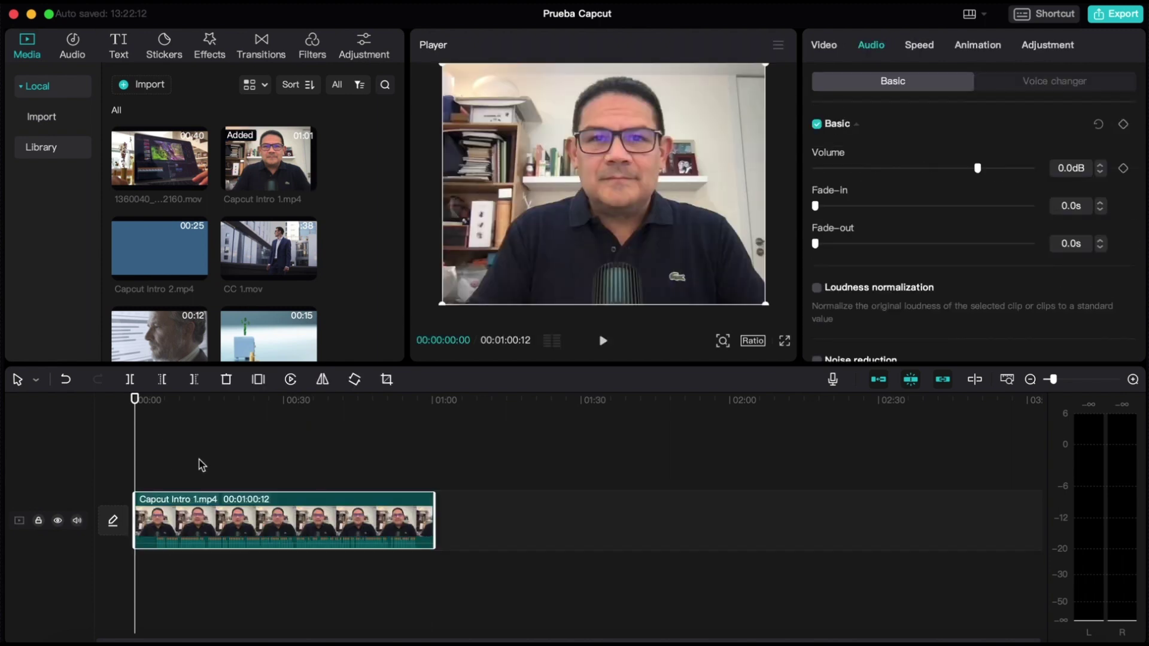
left_click(236, 470)
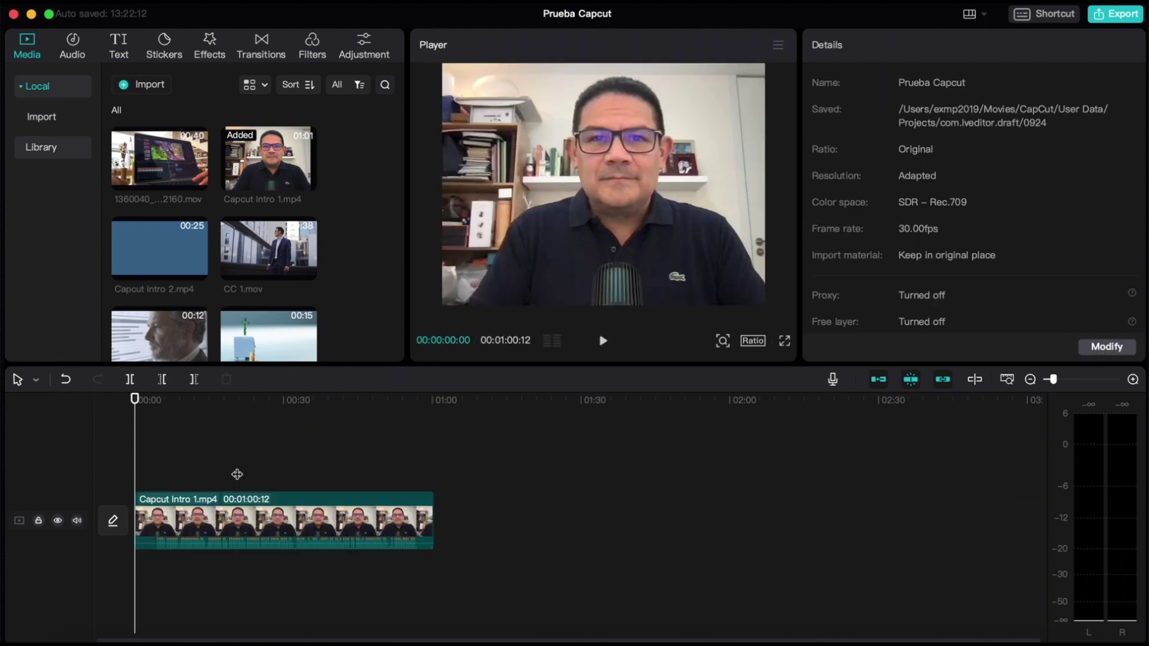
Apply loudness normalization and noise reduction to the newly placed Capcut Intro 1.mp4 clip.
left_click(206, 524)
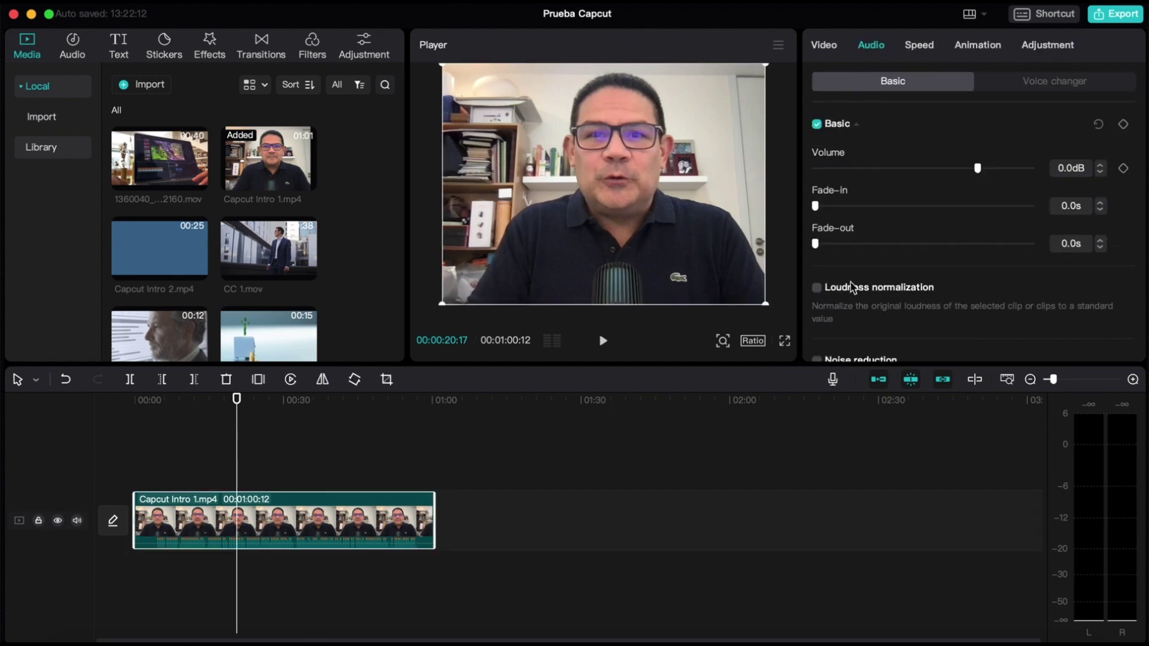
left_click(818, 288)
scroll(820, 299, "down", 1)
left_click(817, 331)
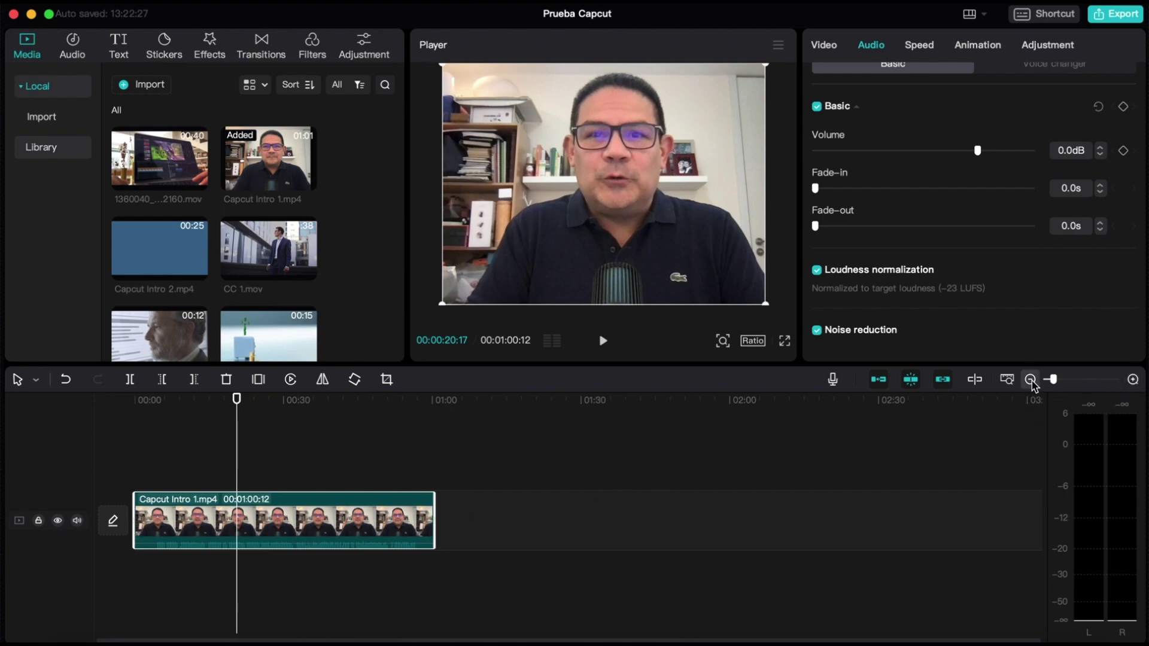
Hide the audio level meters and zoom in on the clip in the timeline.
left_click(1134, 382)
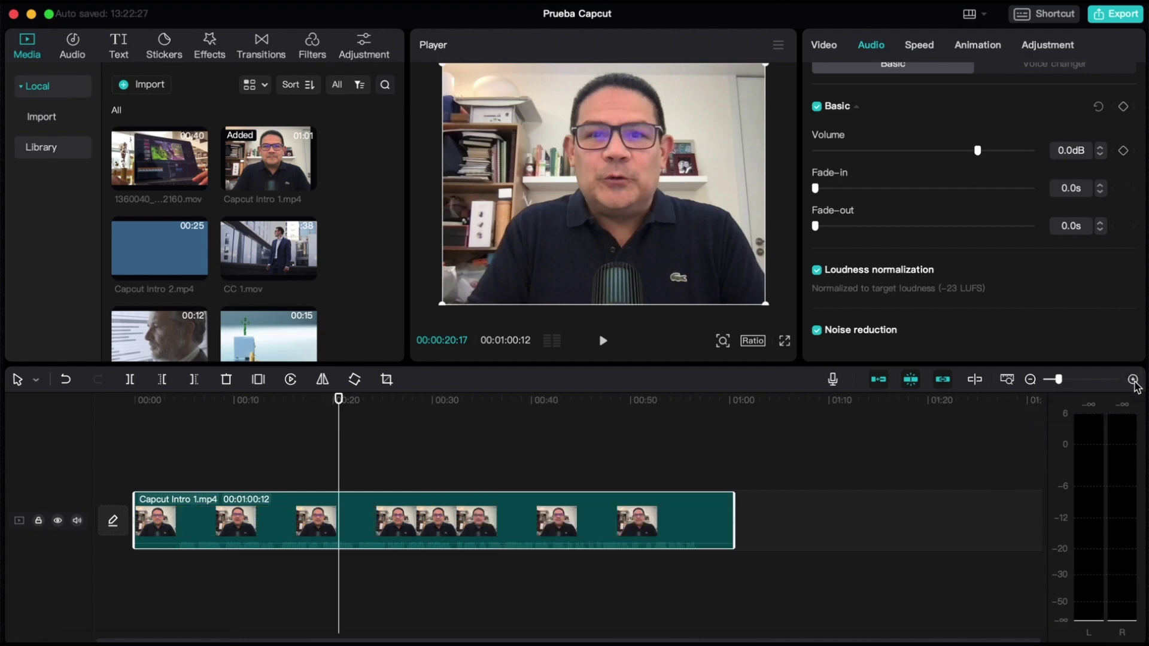
left_click(1134, 382)
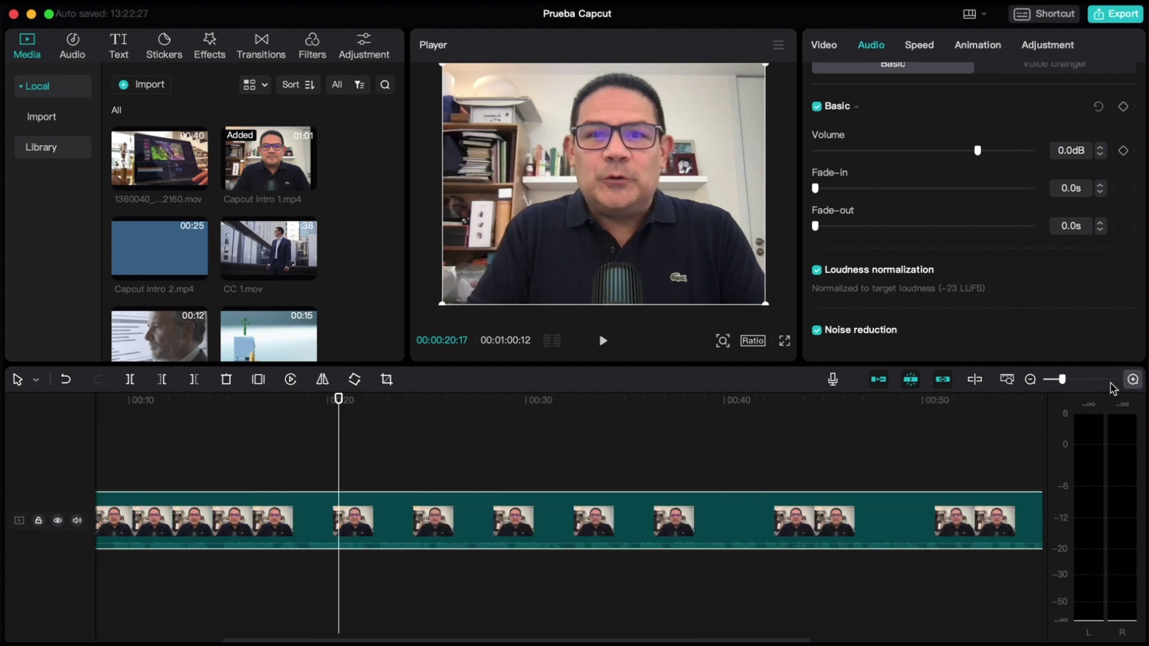
left_click(1031, 380)
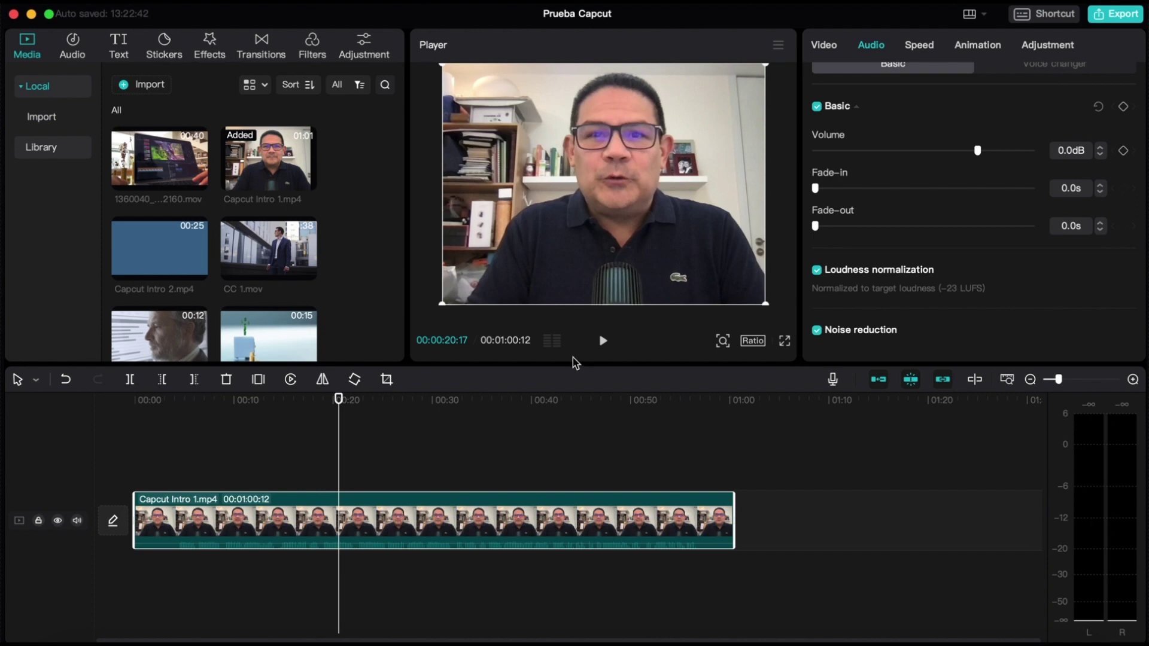
left_click(551, 341)
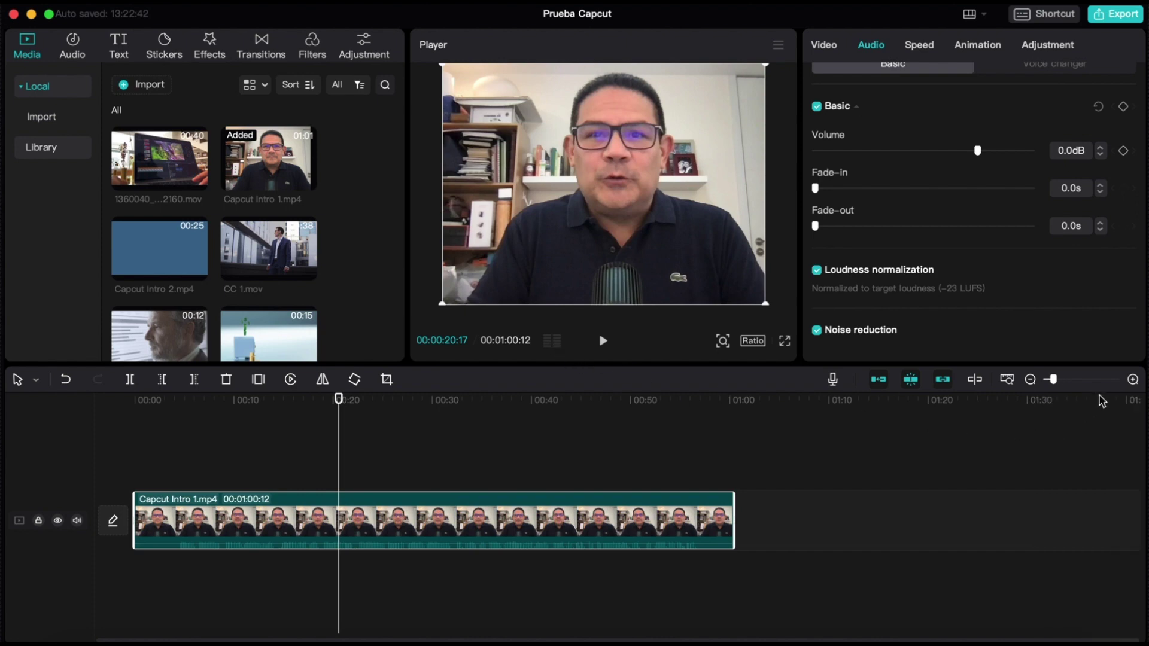
left_click(1132, 380)
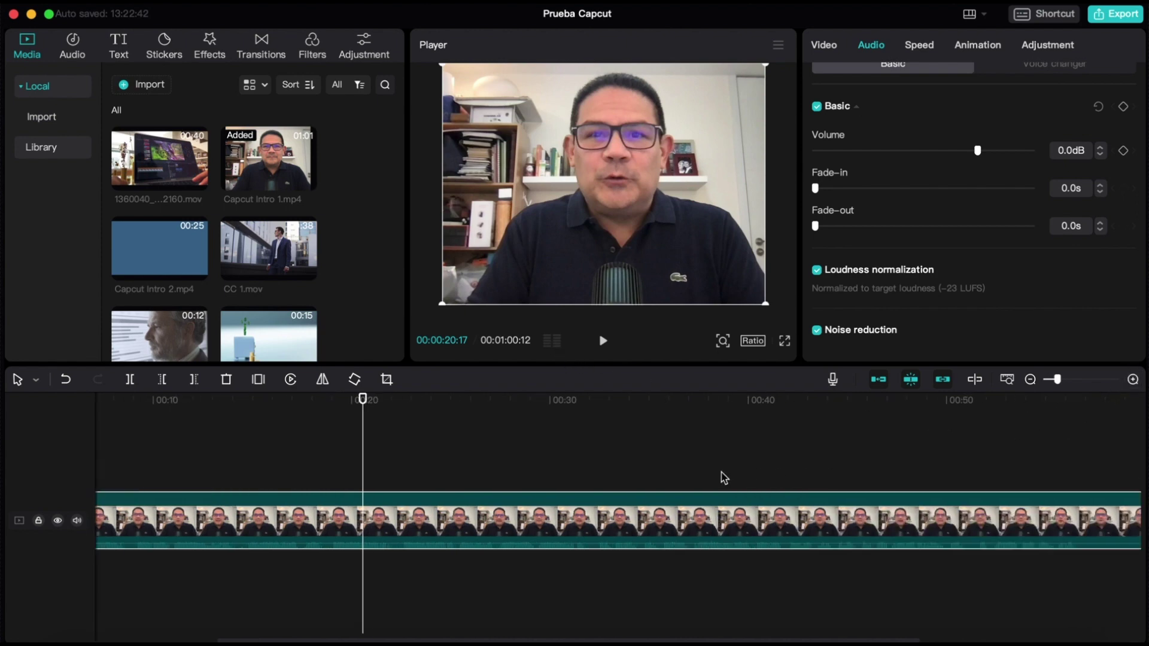
Add the 1360040 laptop keyboard clip to the main track and move it ahead of Capcut Intro 1.mp4.
scroll(721, 477, "down", 3)
scroll(721, 476, "up", 3)
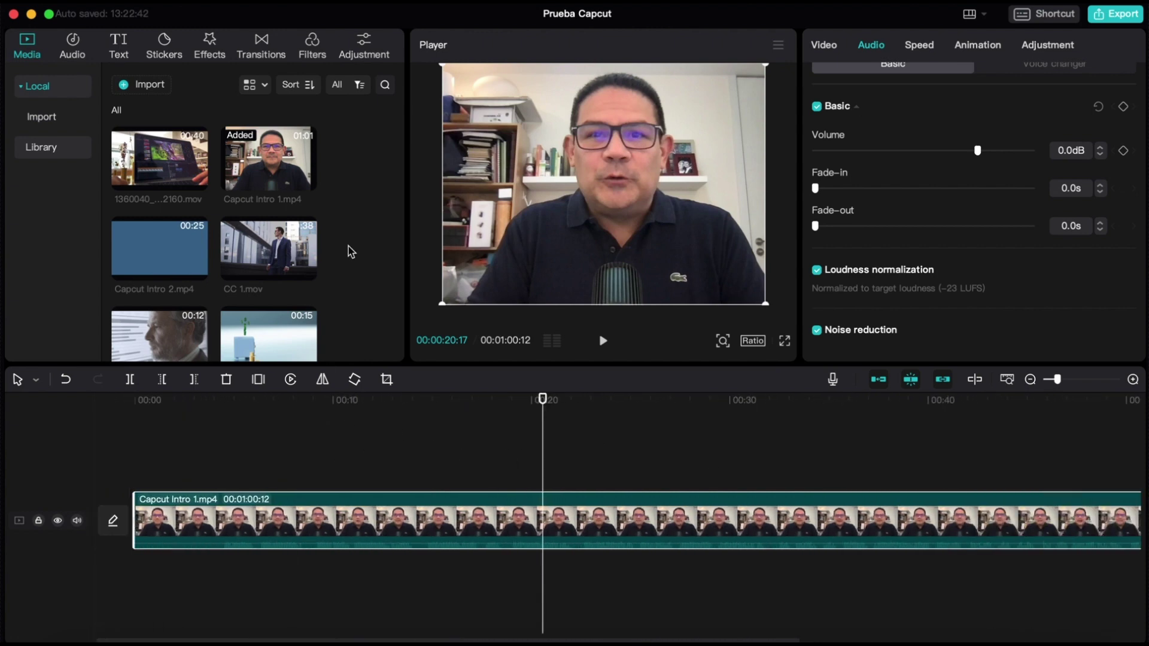
scroll(344, 210, "down", 2)
scroll(344, 210, "down", 3)
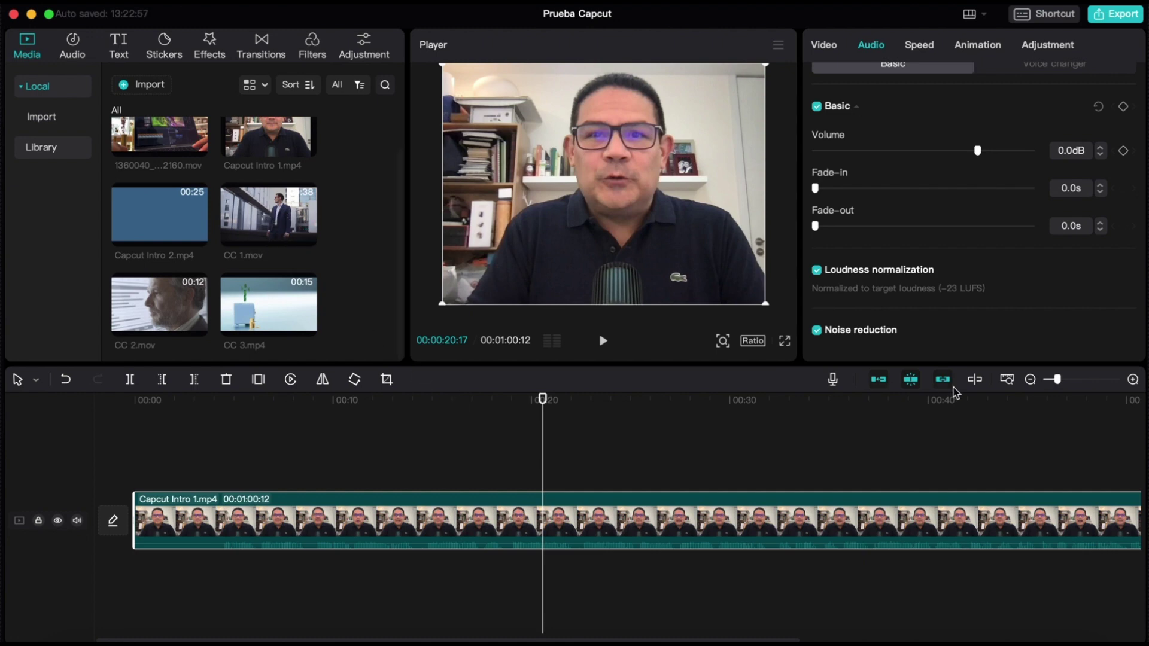
left_click(1029, 380)
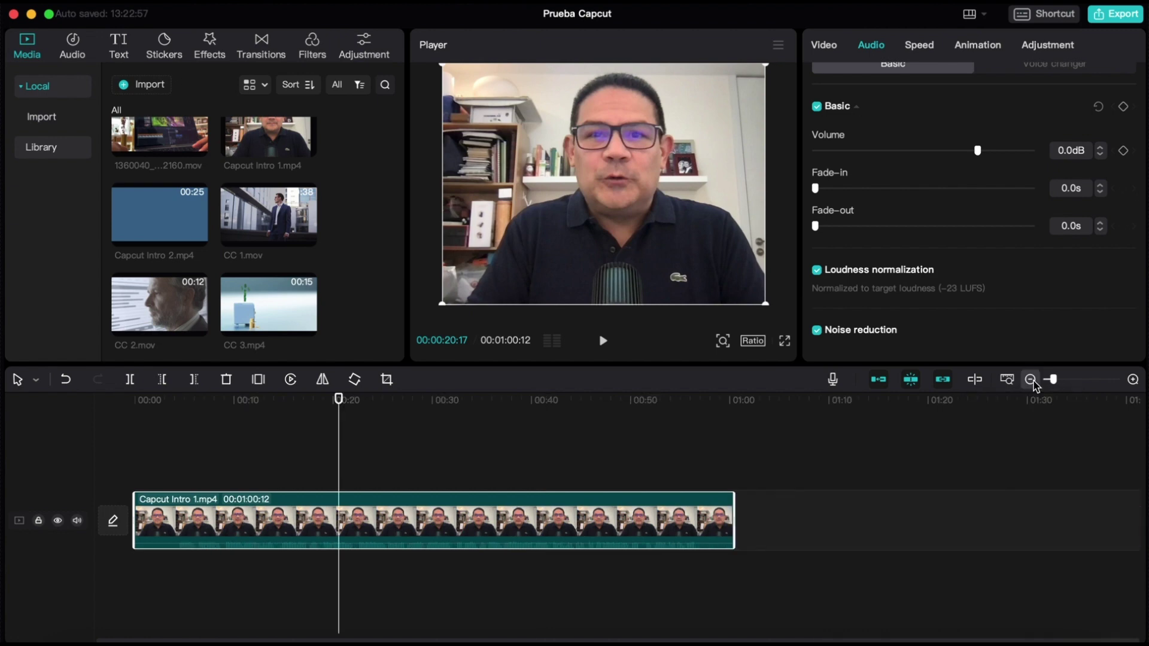
left_click(1029, 380)
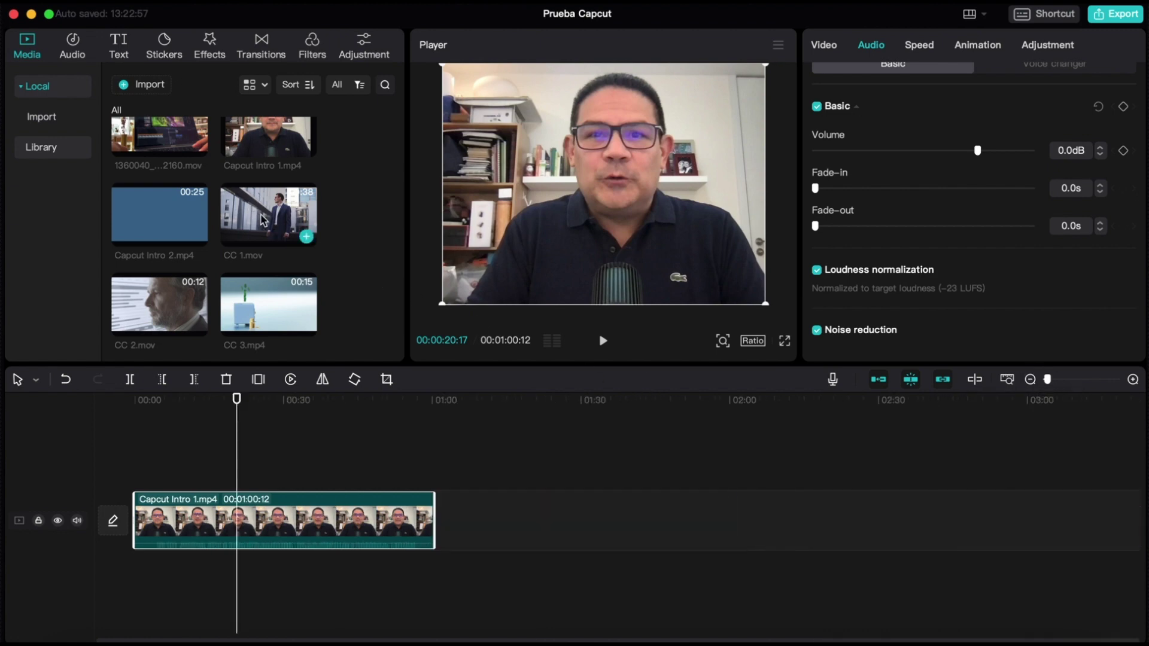
left_click_drag(154, 141, 429, 523)
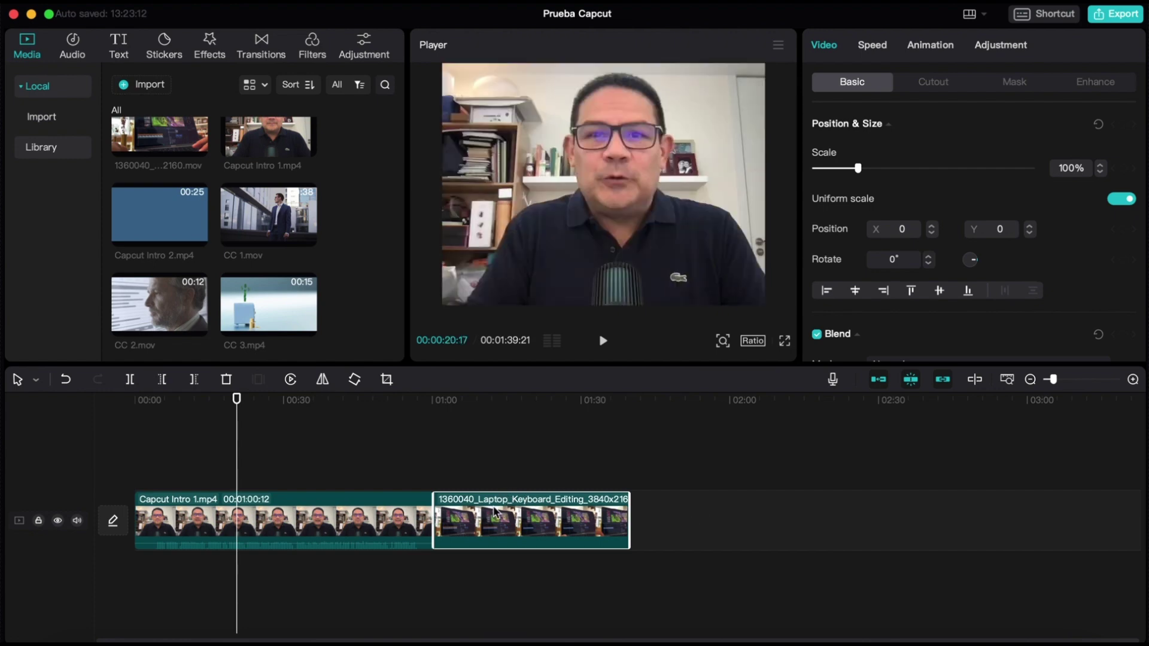
left_click_drag(495, 512, 197, 513)
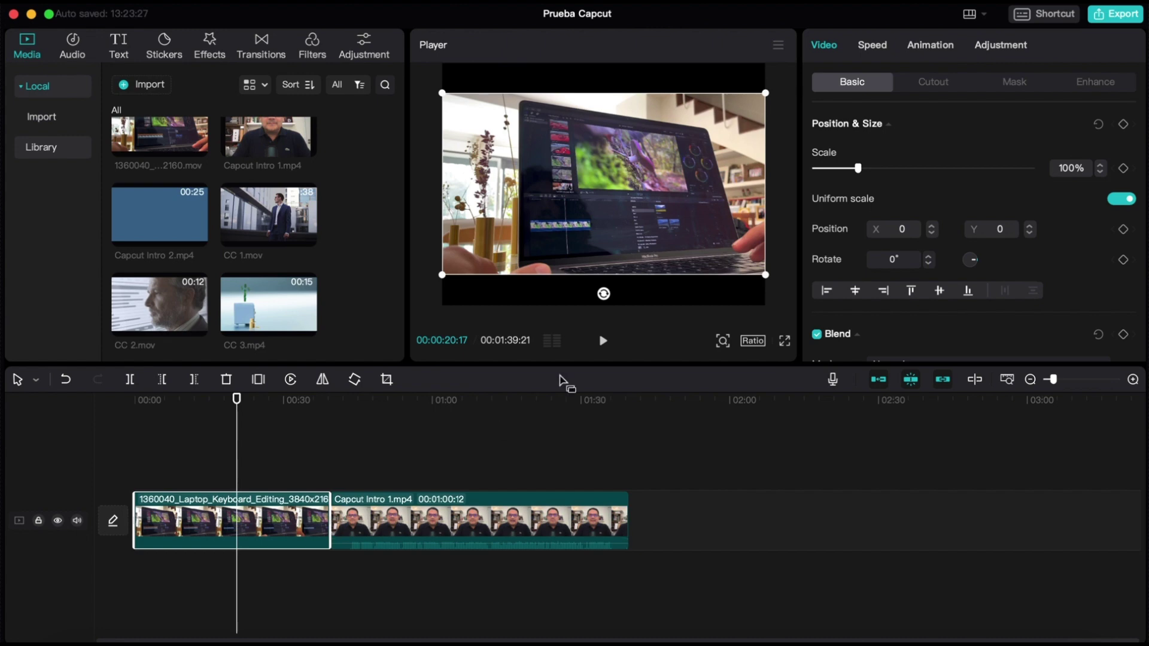
Move Capcut Intro 1.mp4 onto a track above the laptop clip and shrink it to 35% in the frame's lower-left area.
left_click_drag(413, 529, 222, 473)
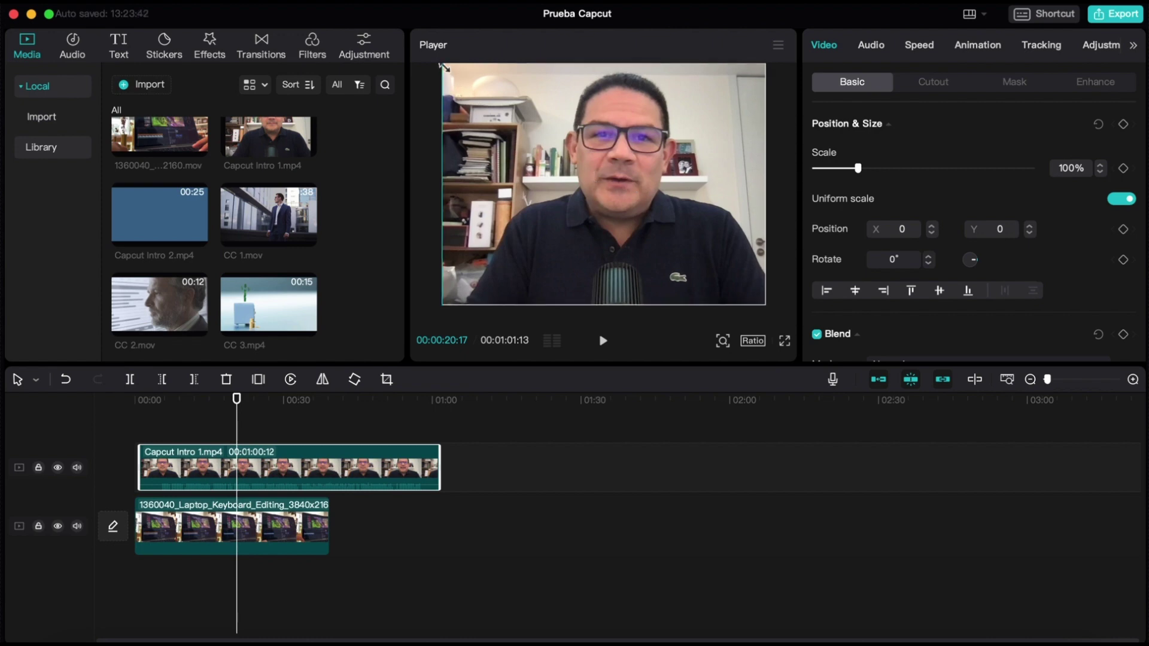
left_click_drag(444, 68, 452, 74)
left_click_drag(496, 125, 512, 243)
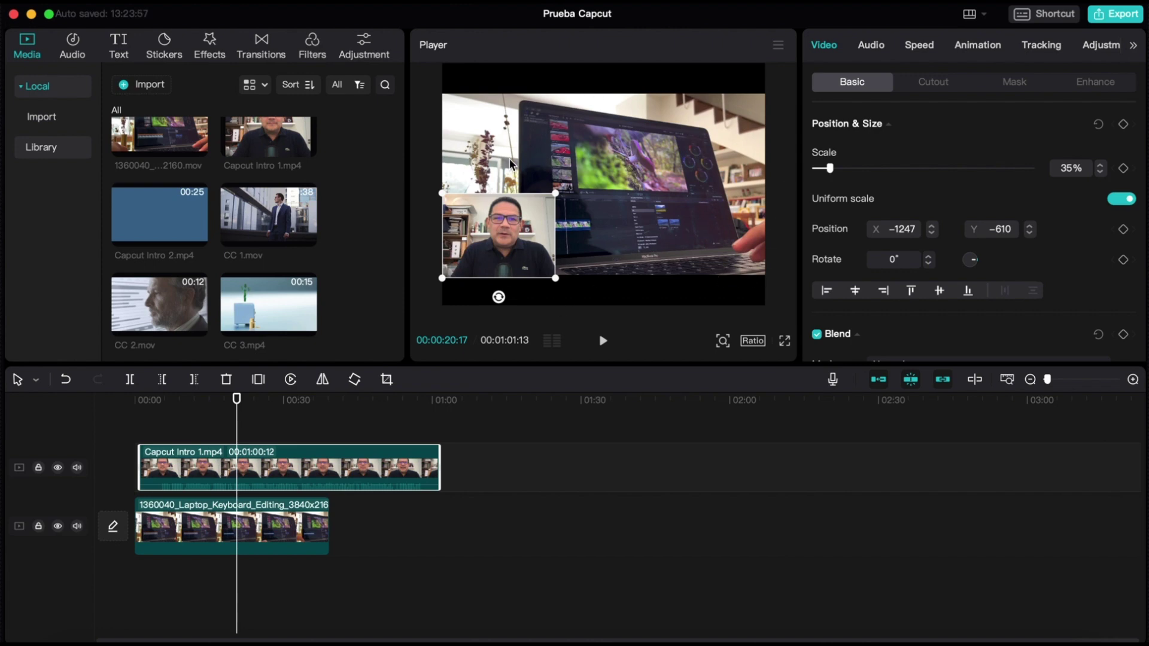
Set the project's aspect ratio to 16:9 and rescale the Capcut Intro 1.mp4 overlay to about 49%, placed over the laptop's screen.
left_click(754, 341)
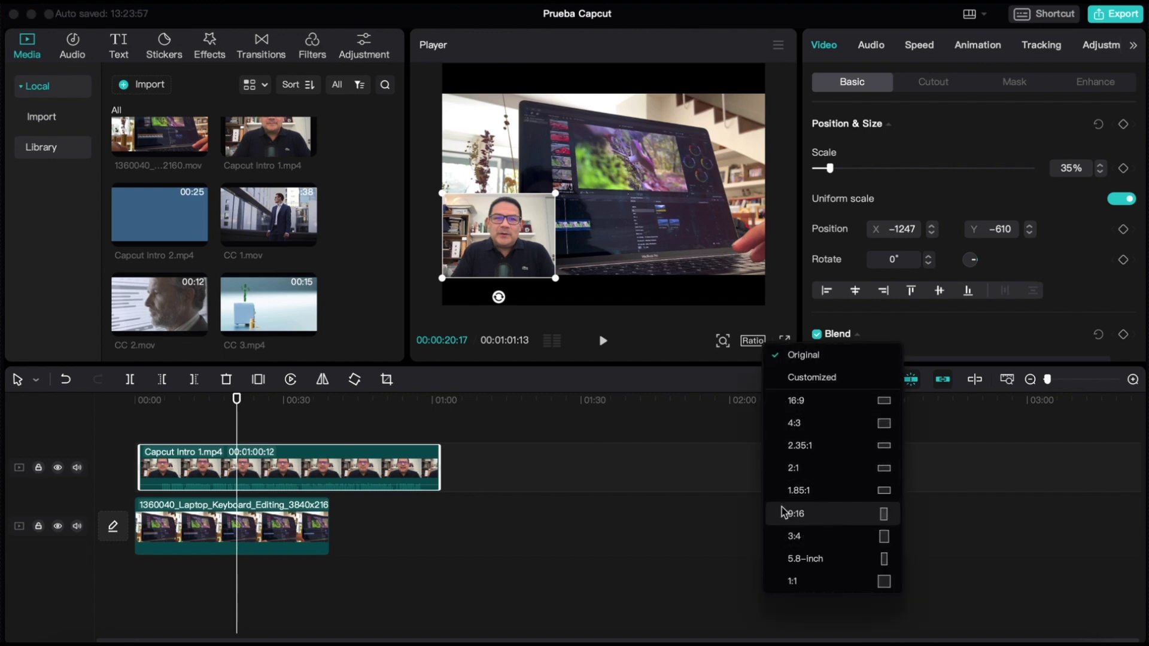
left_click(821, 408)
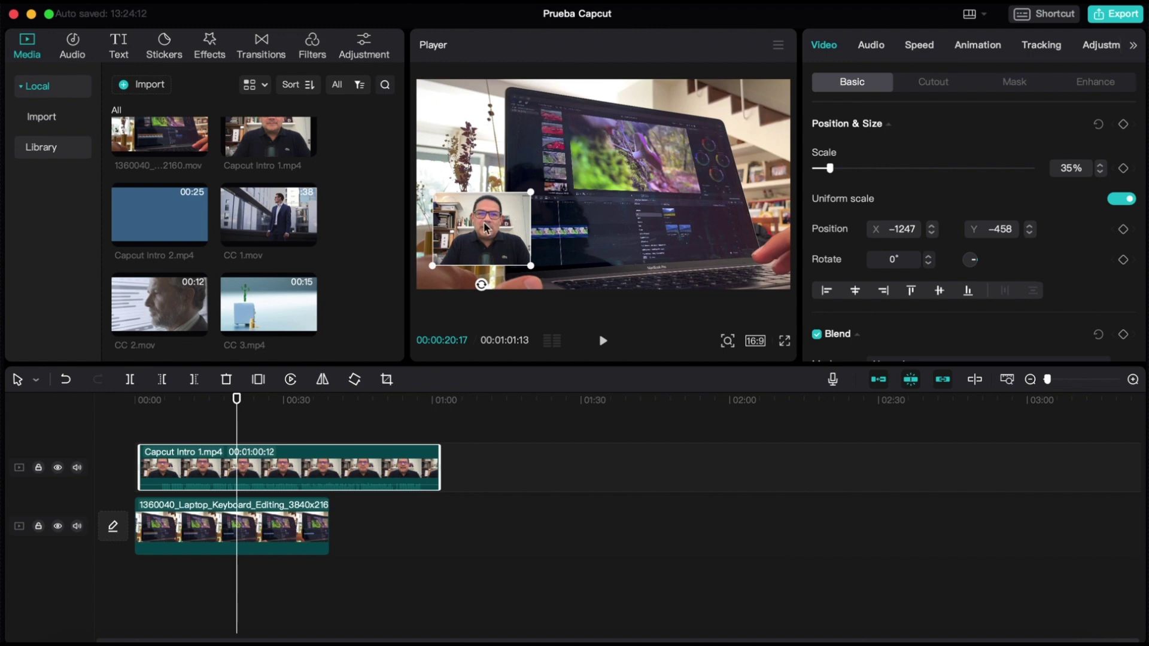
left_click_drag(485, 228, 468, 251)
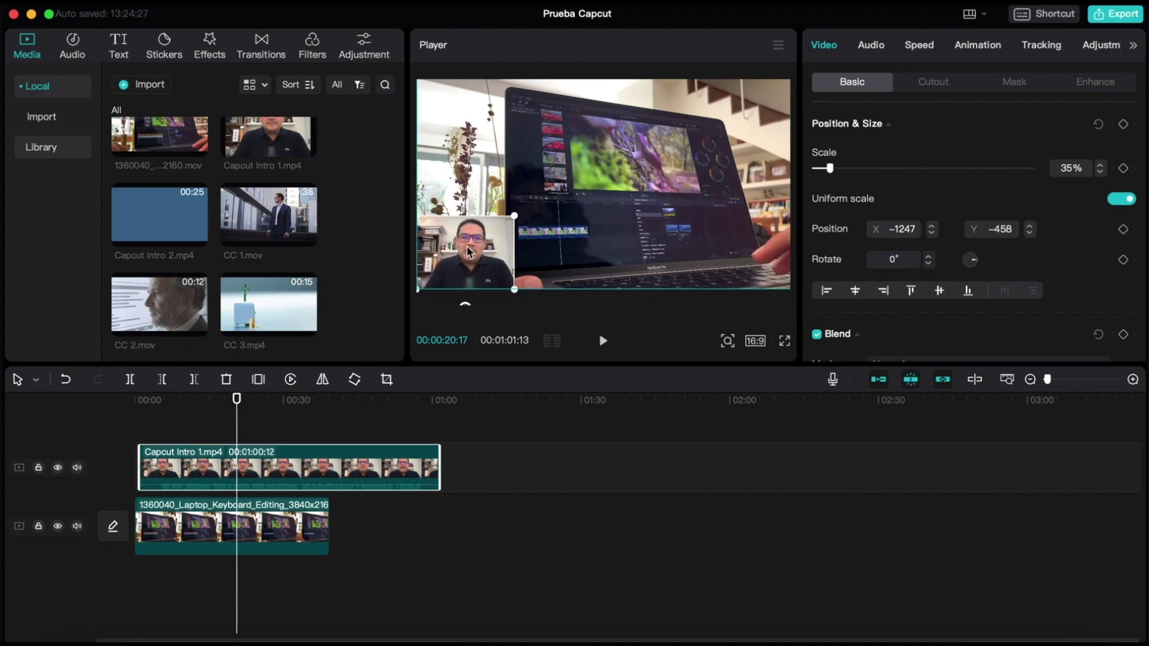
left_click_drag(514, 216, 550, 188)
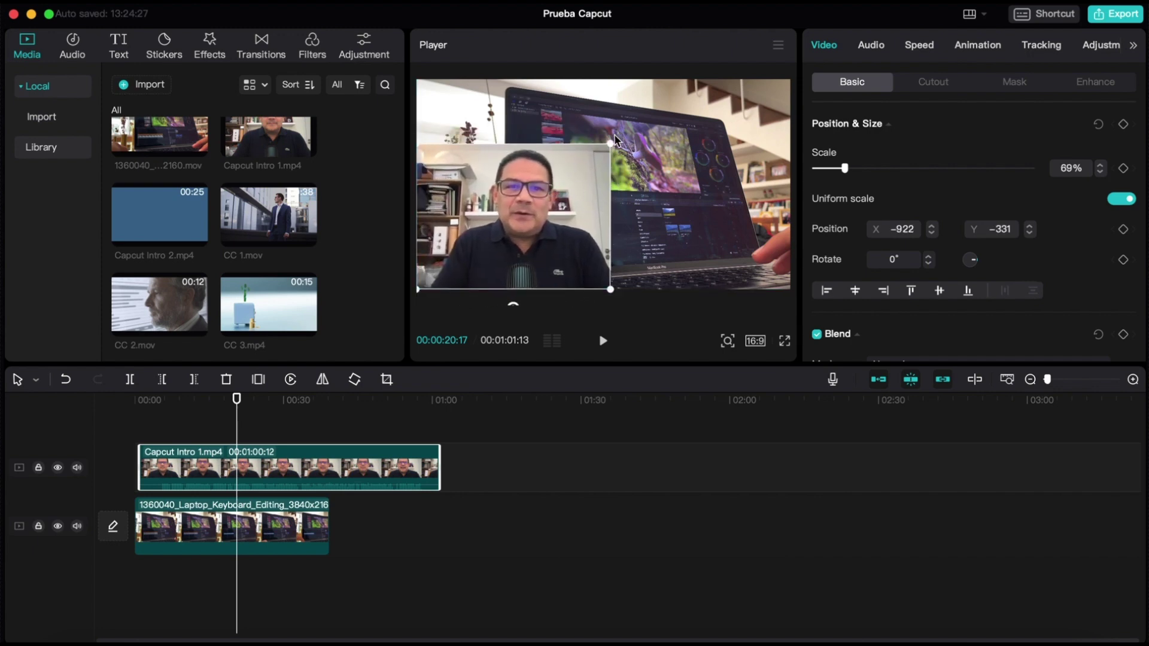
left_click_drag(607, 145, 657, 151)
Try a layout with the laptop clip at 72% in the frame's upper-left corner and the intro overlay in the lower-right corner.
left_click(525, 109)
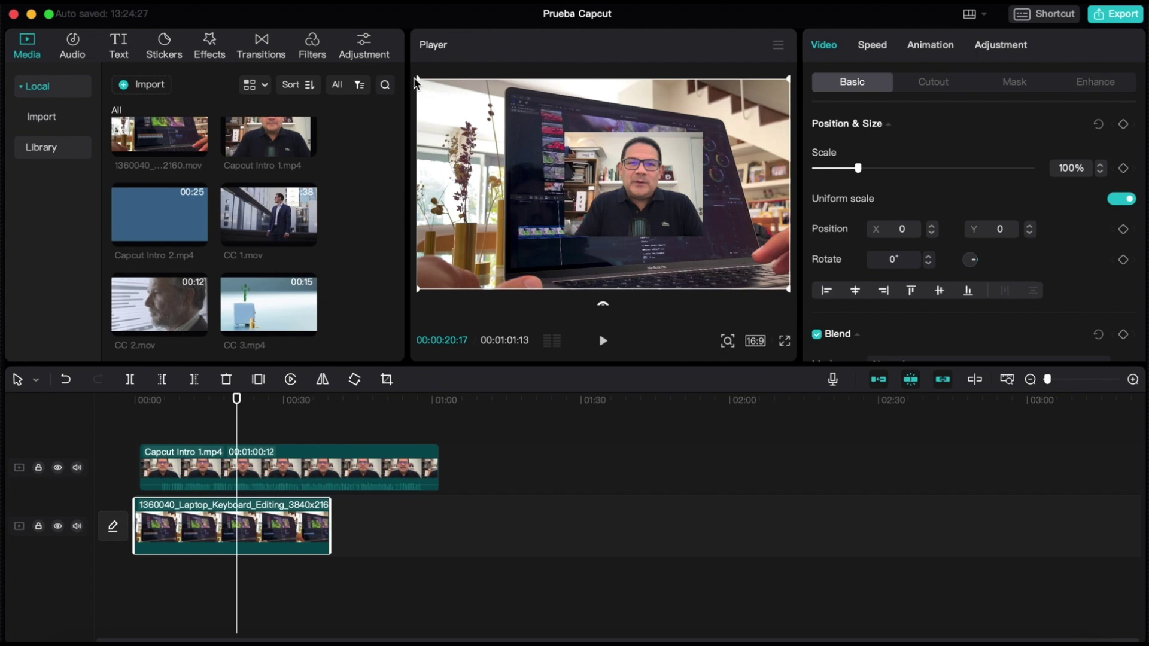
left_click_drag(421, 81, 451, 100)
left_click_drag(477, 142, 443, 120)
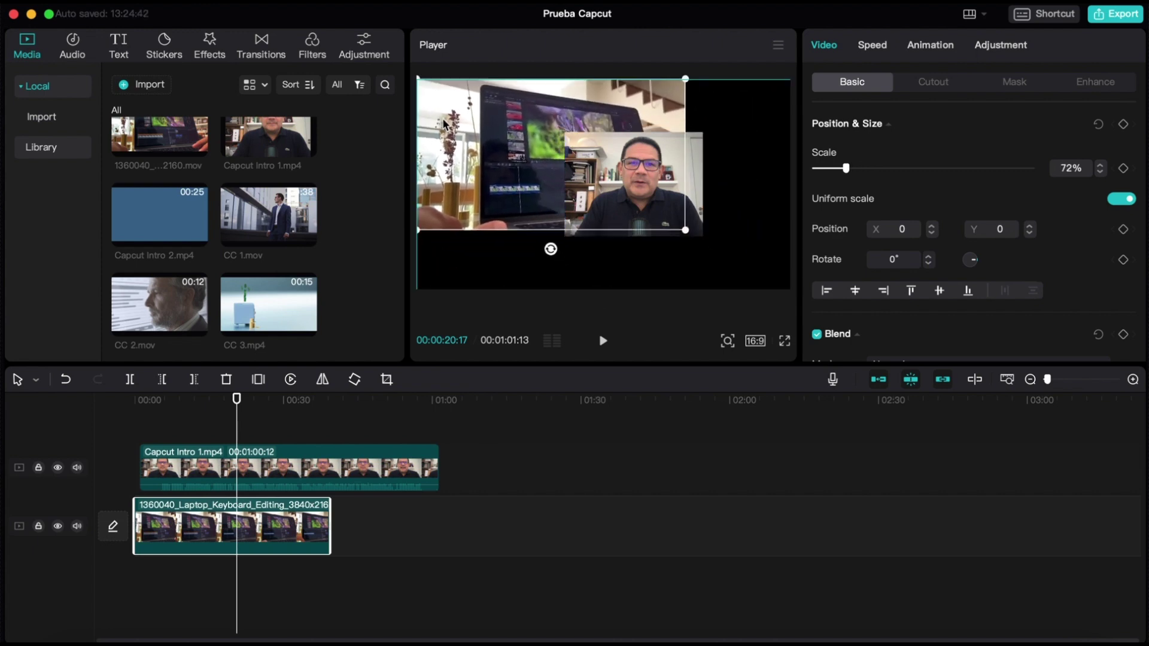
left_click_drag(623, 164, 746, 226)
left_click(733, 167)
left_click(664, 181)
left_click(746, 139)
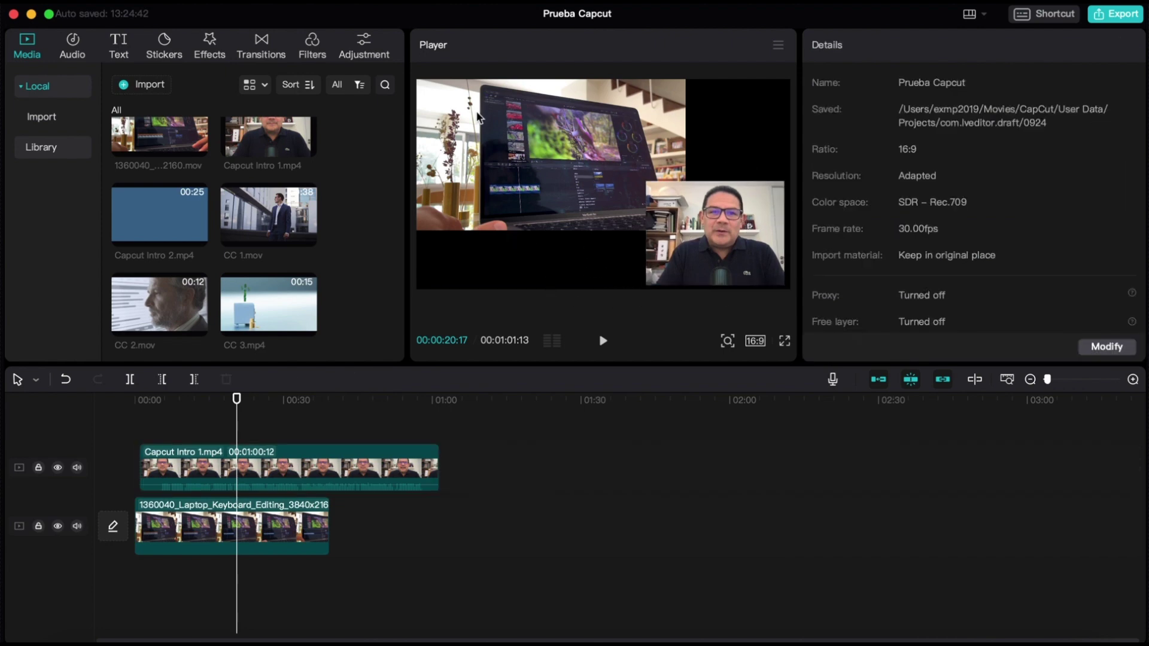
Enlarge the laptop clip to 108% so it fills the frame and move the intro overlay to the lower-left corner.
left_click(622, 146)
left_click_drag(684, 222, 789, 287)
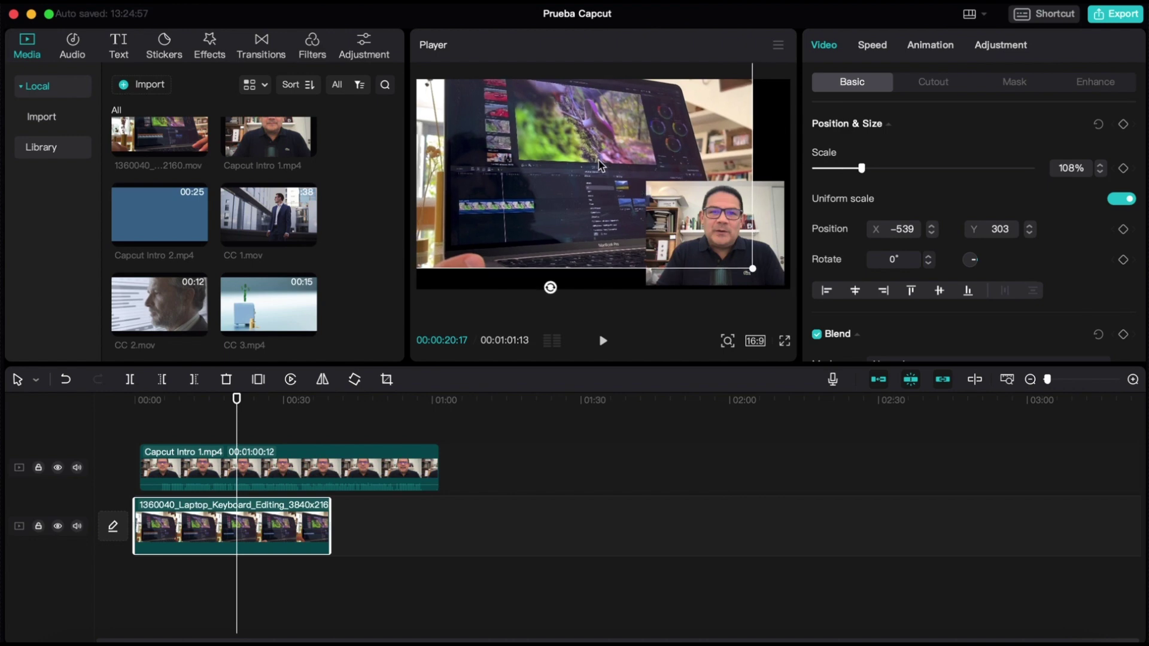
left_click(723, 214)
left_click_drag(737, 218, 494, 225)
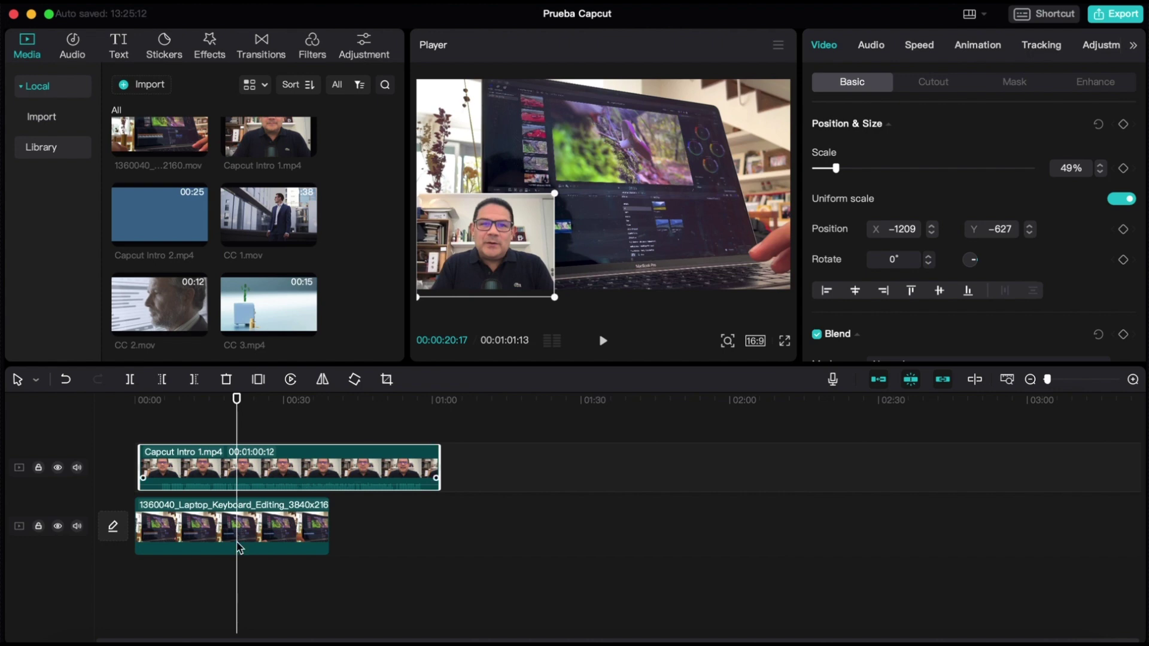
Insert CC 1.mov at the start of the main track, ahead of the laptop clip.
left_click(295, 520)
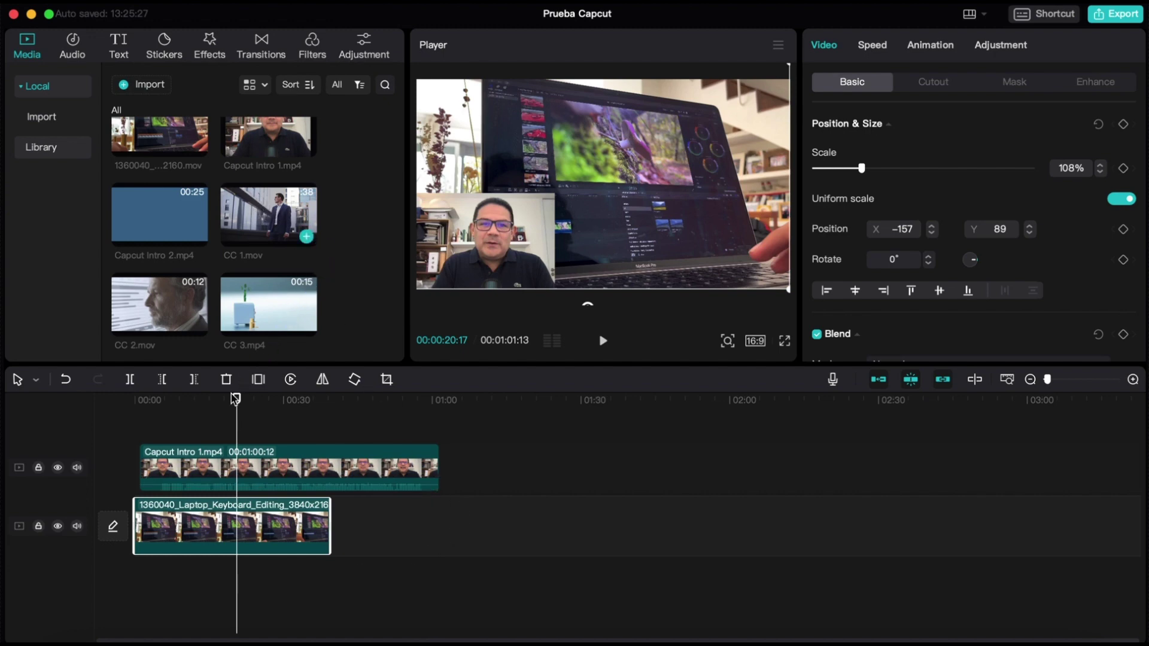
left_click_drag(276, 215, 142, 524)
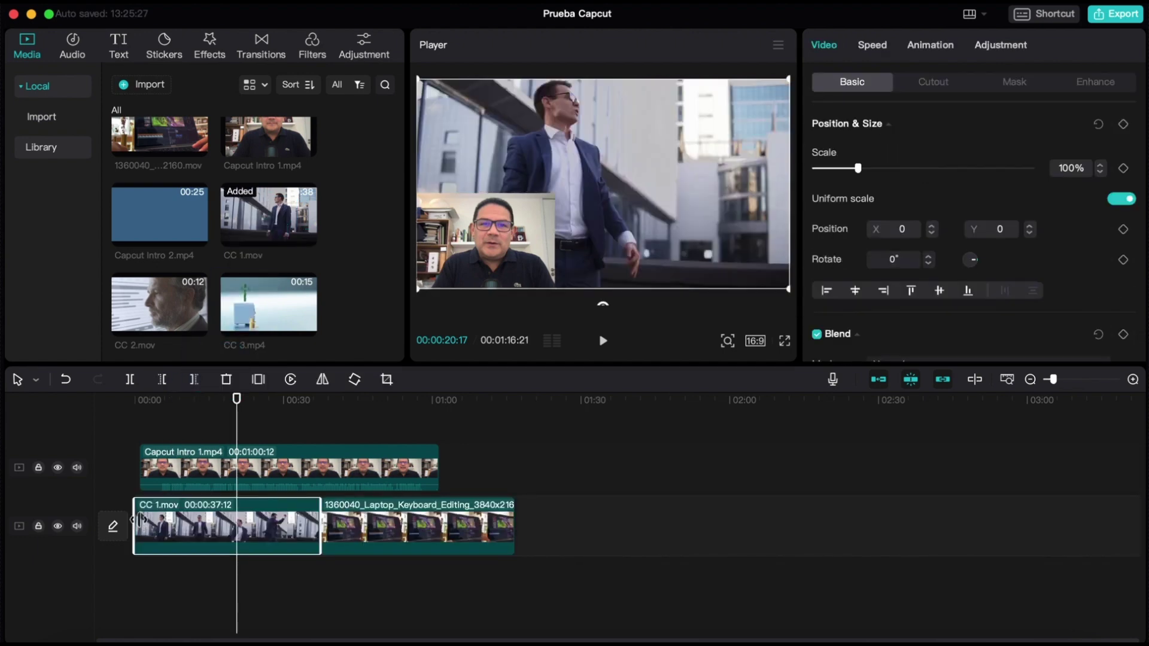
left_click(382, 528)
left_click(261, 531)
Split the Capcut Intro 1.mp4 overlay clip at 00:00:20:17.
left_click(317, 466)
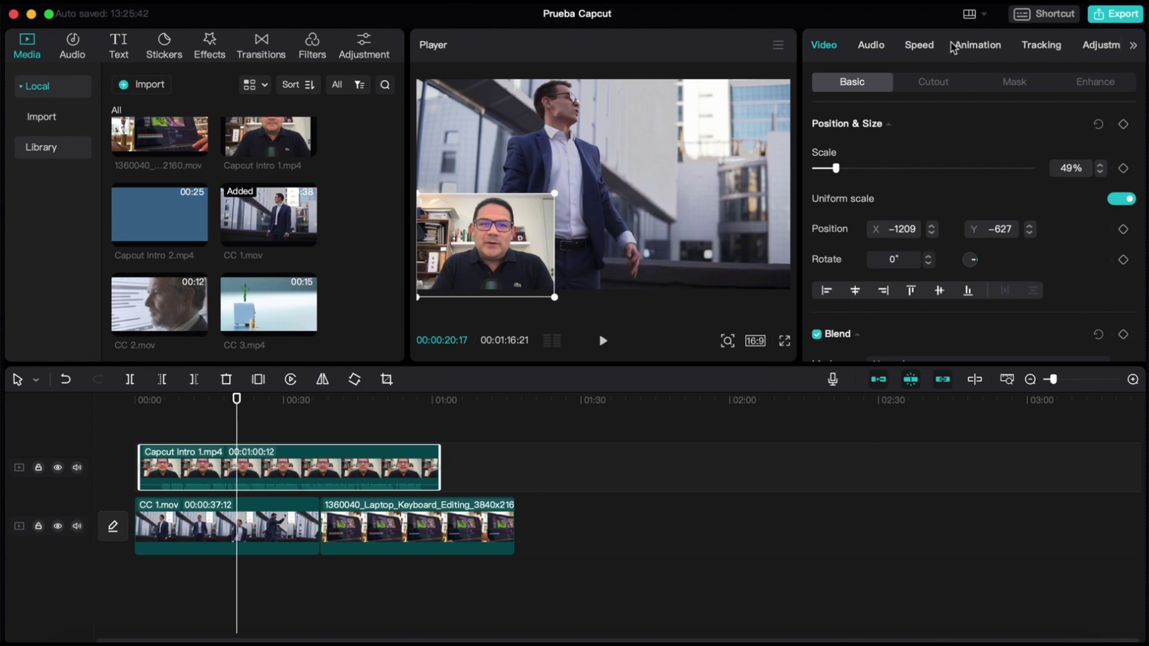
left_click(873, 50)
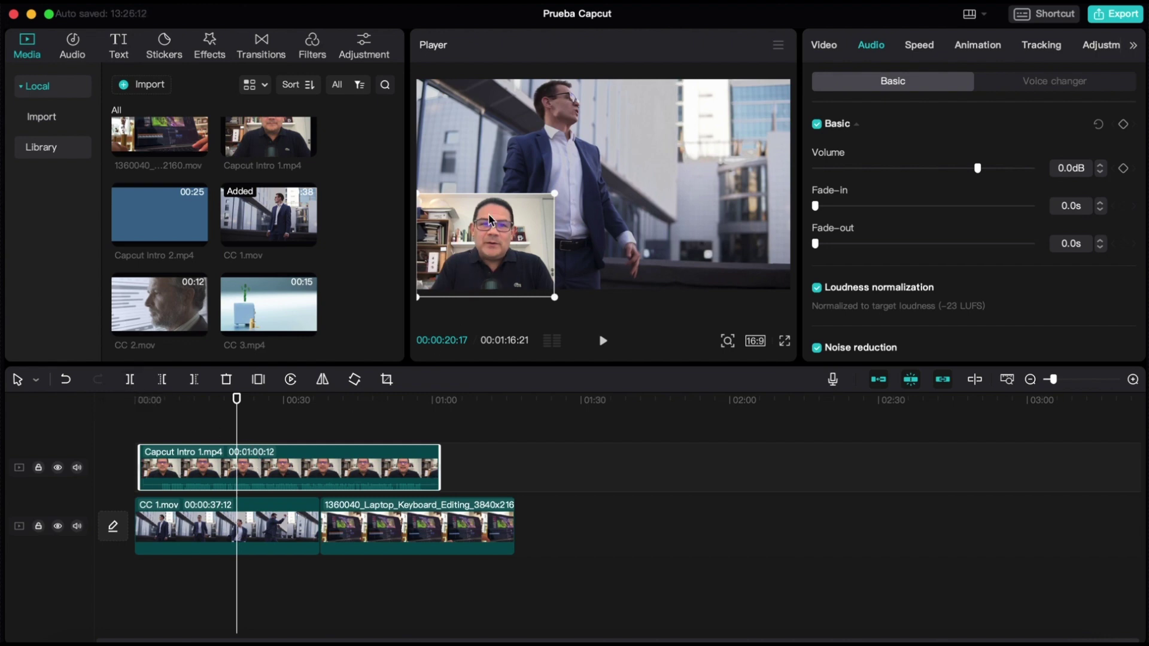
left_click(130, 380)
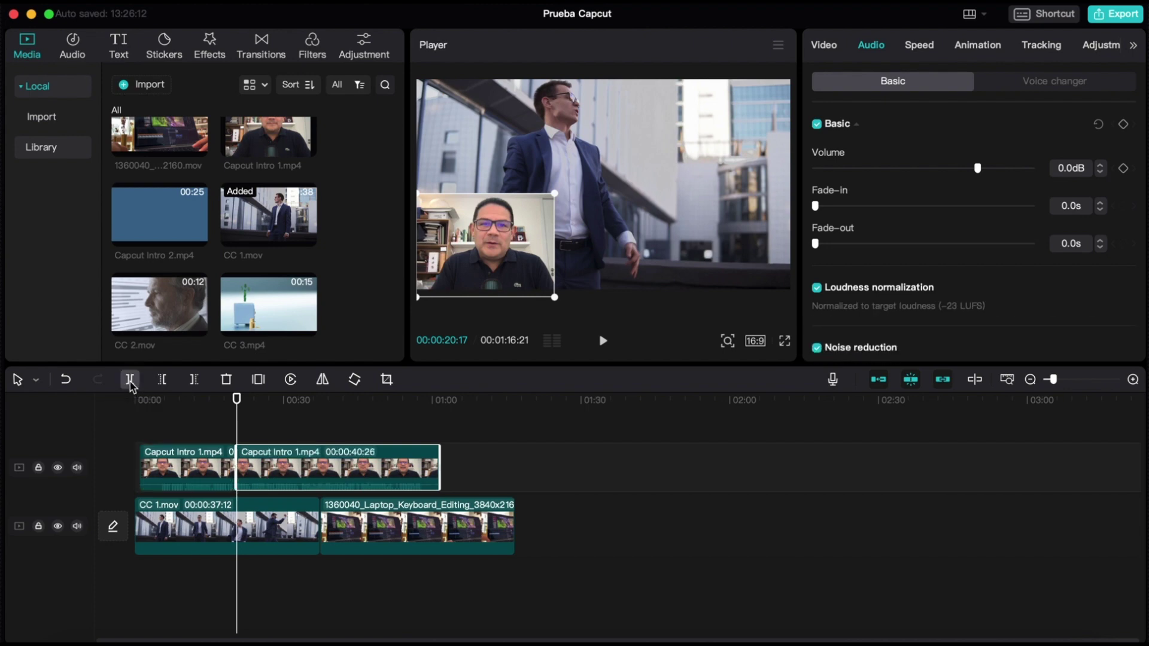
mouse_move(289, 464)
left_mouse_down()
mouse_move(491, 472)
mouse_move(287, 468)
left_mouse_up()
left_click(453, 438)
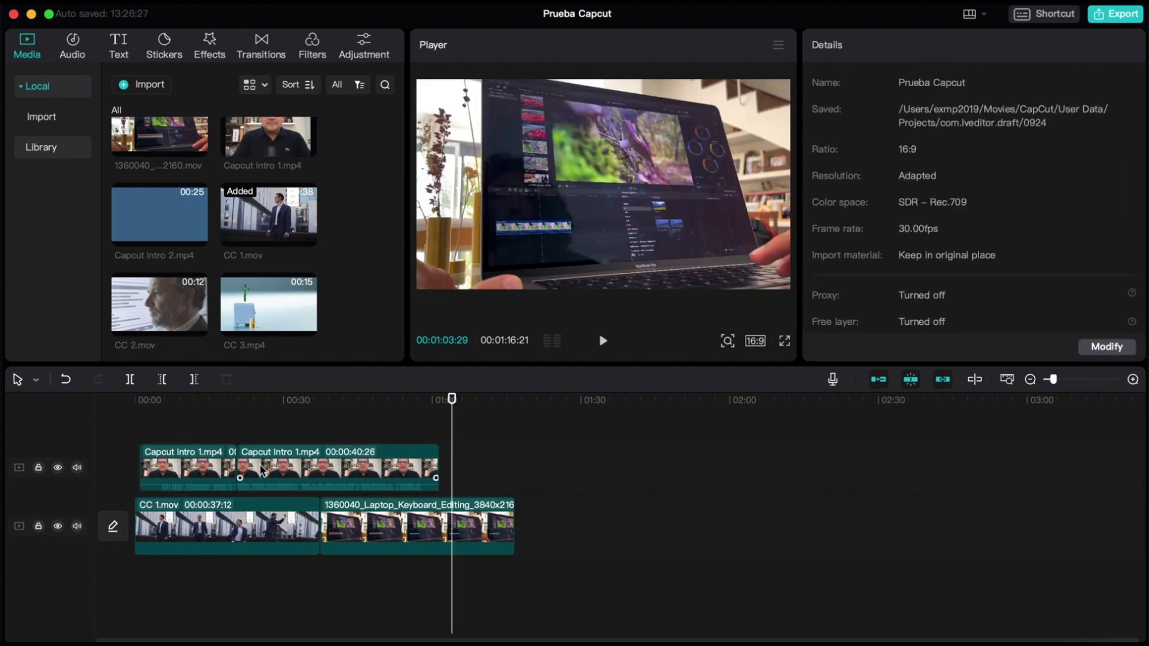
Trim the start of the second intro part to a duration of 00:00:35:15 and close the gap to the first part.
left_click(262, 471)
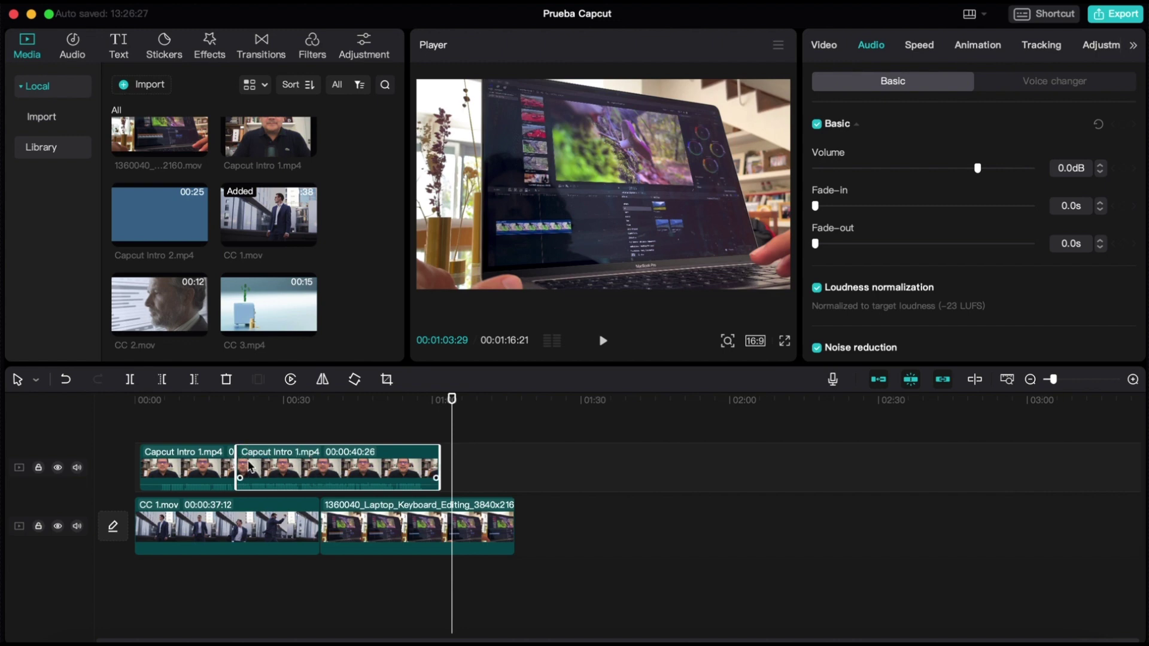
left_click_drag(234, 461, 267, 467)
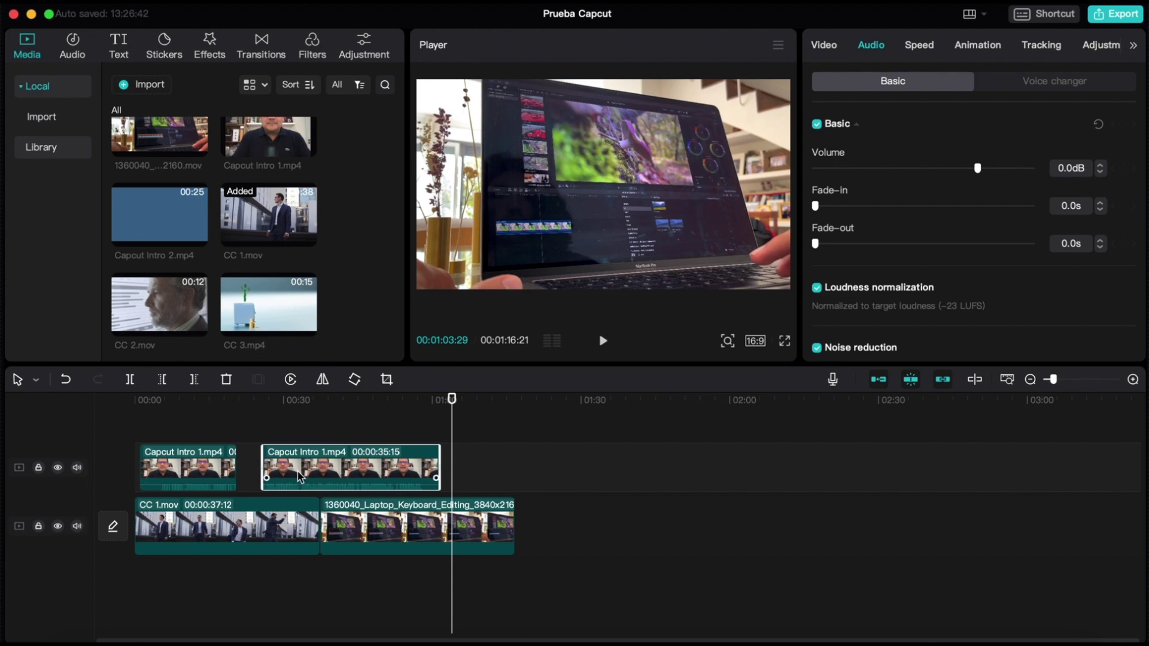
left_click_drag(366, 468, 338, 472)
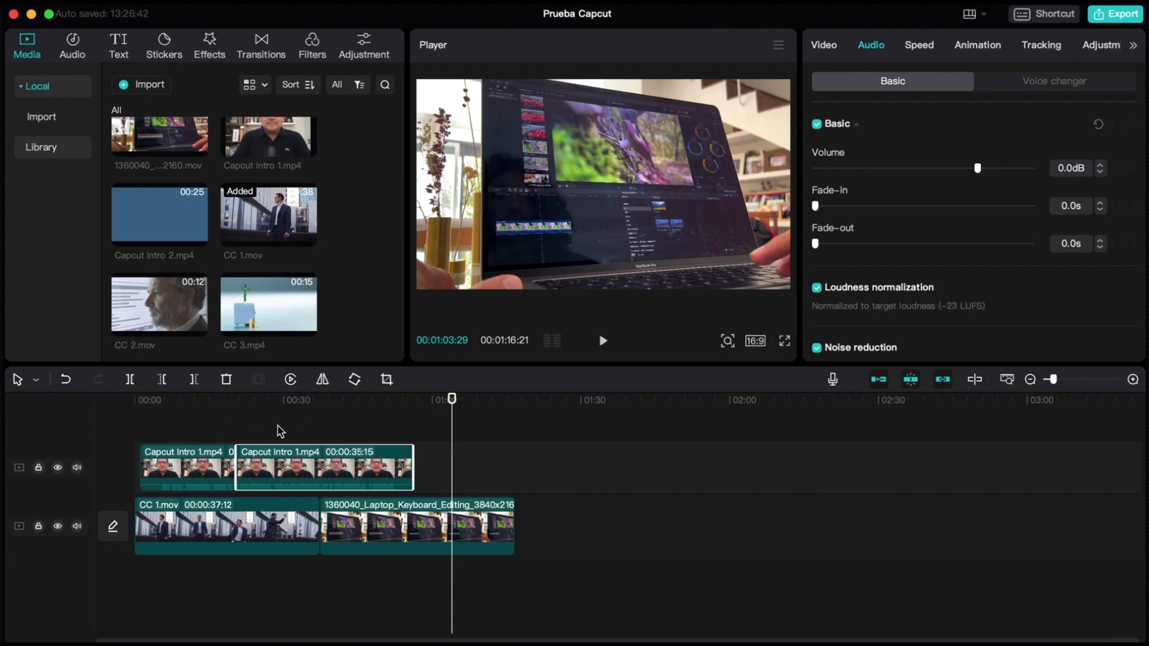
Preview the frames around the intro cut and shift both intro parts to the start of the timeline, keeping them joined.
left_click(396, 437)
left_click(220, 432)
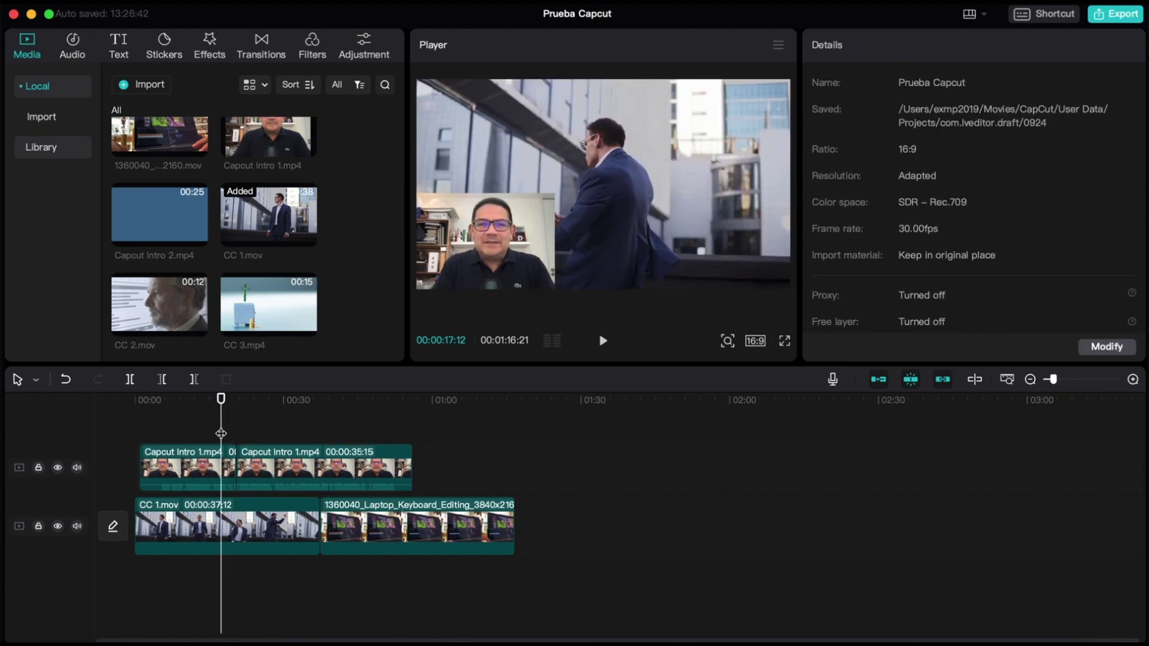
left_click(230, 434)
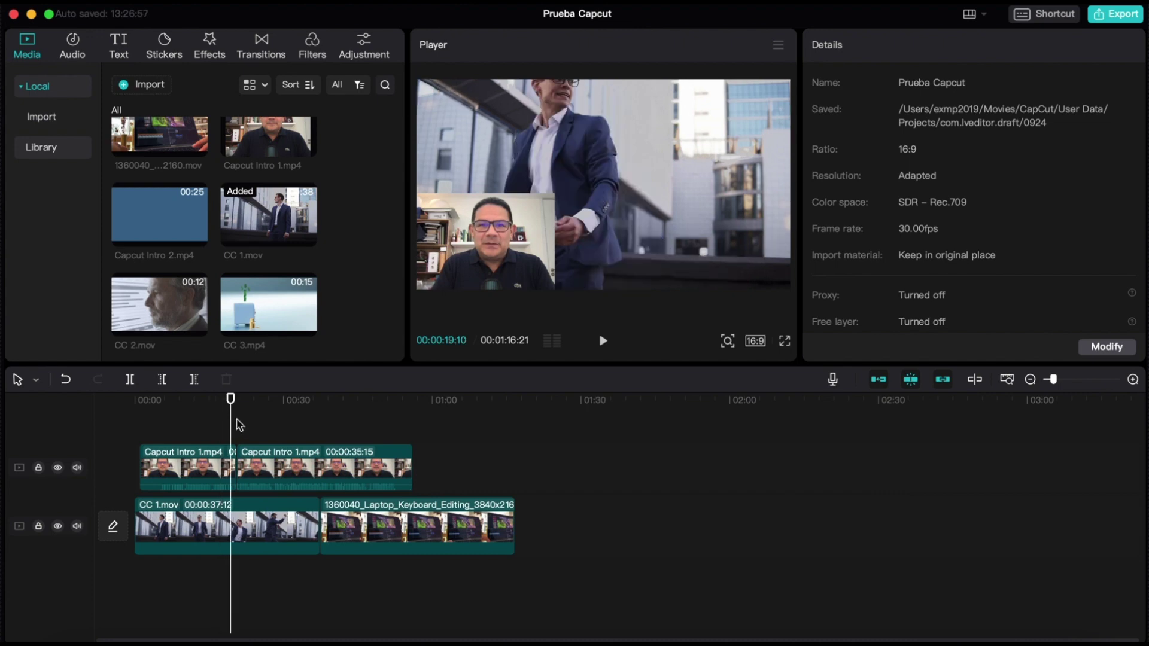
left_click(238, 425)
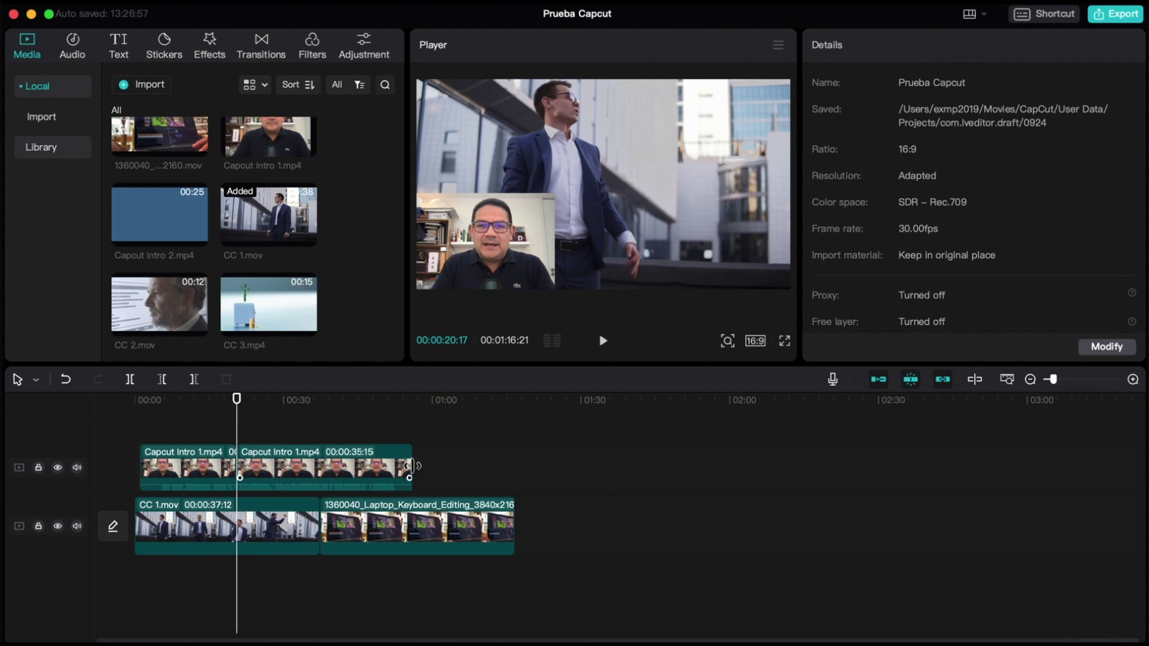
left_click(178, 479)
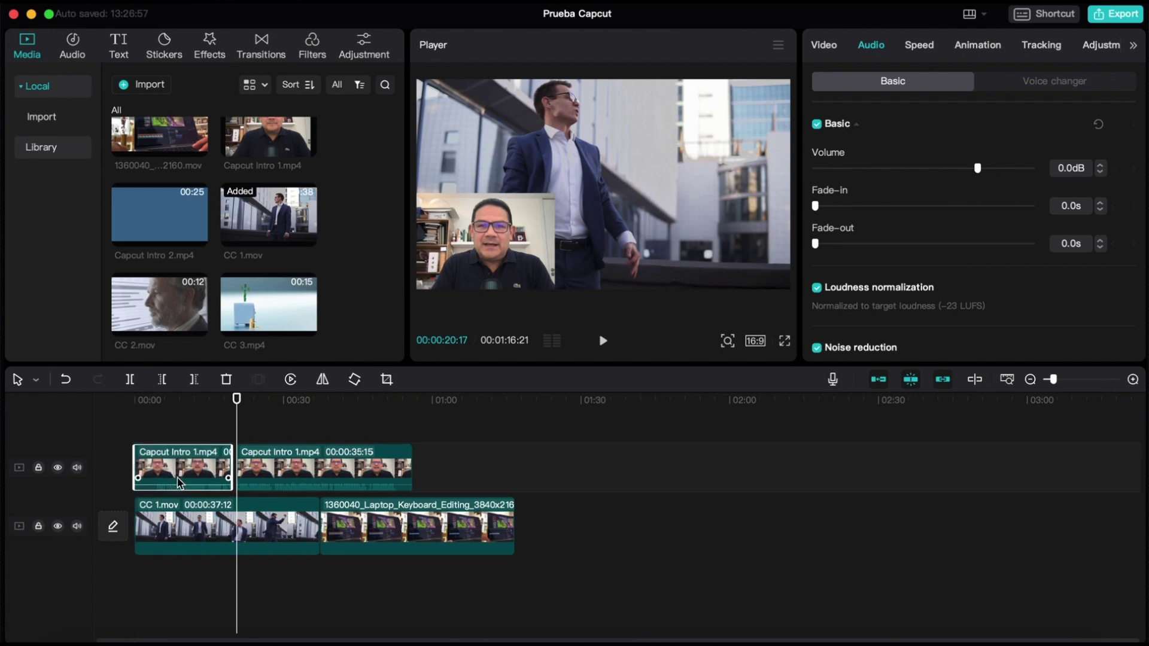
left_click_drag(272, 484, 287, 541)
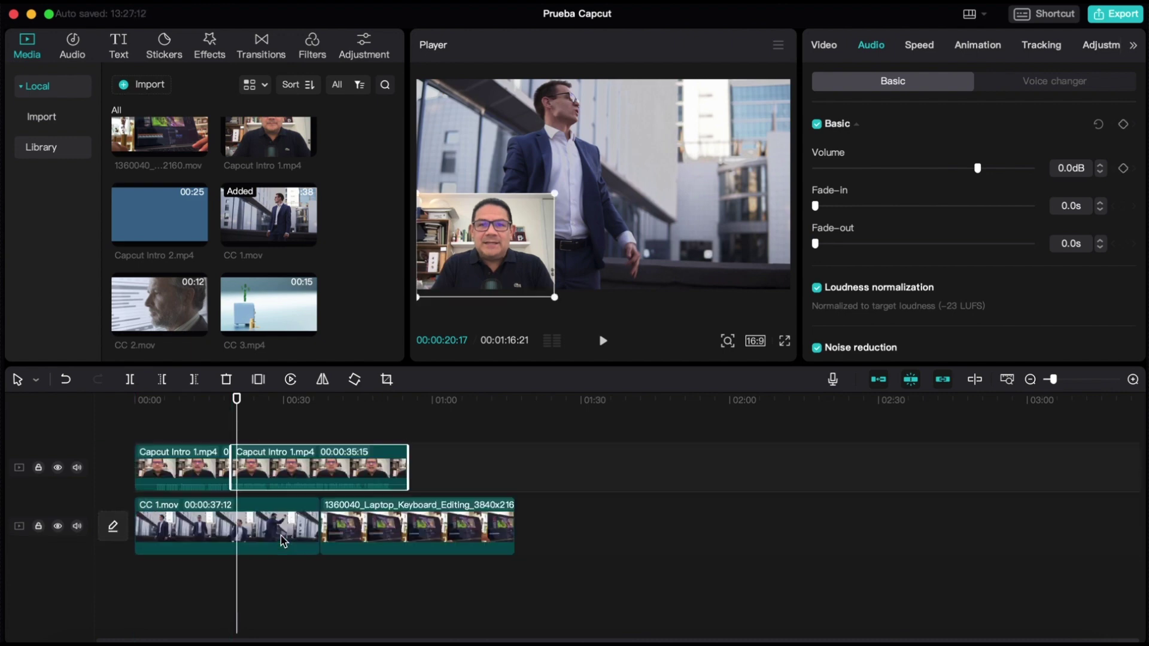
Shorten the end of CC 1.mov so the main track ends together with the intro overlay, and return the playhead to the start.
left_click(284, 529)
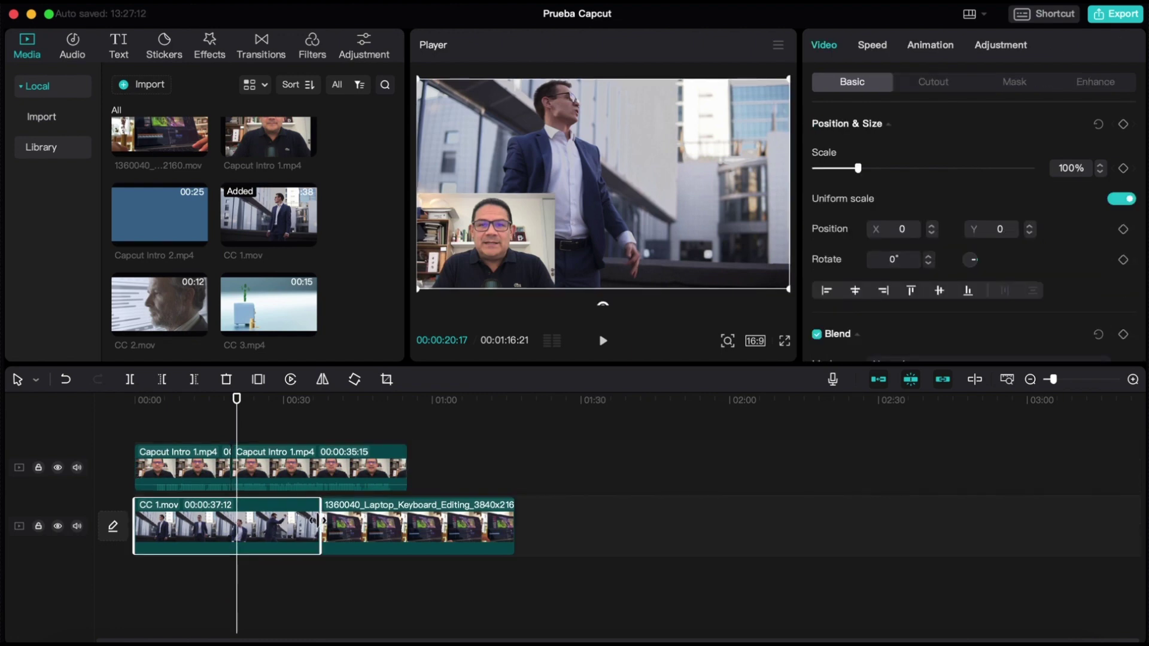
left_click_drag(317, 521, 213, 522)
left_click(323, 429)
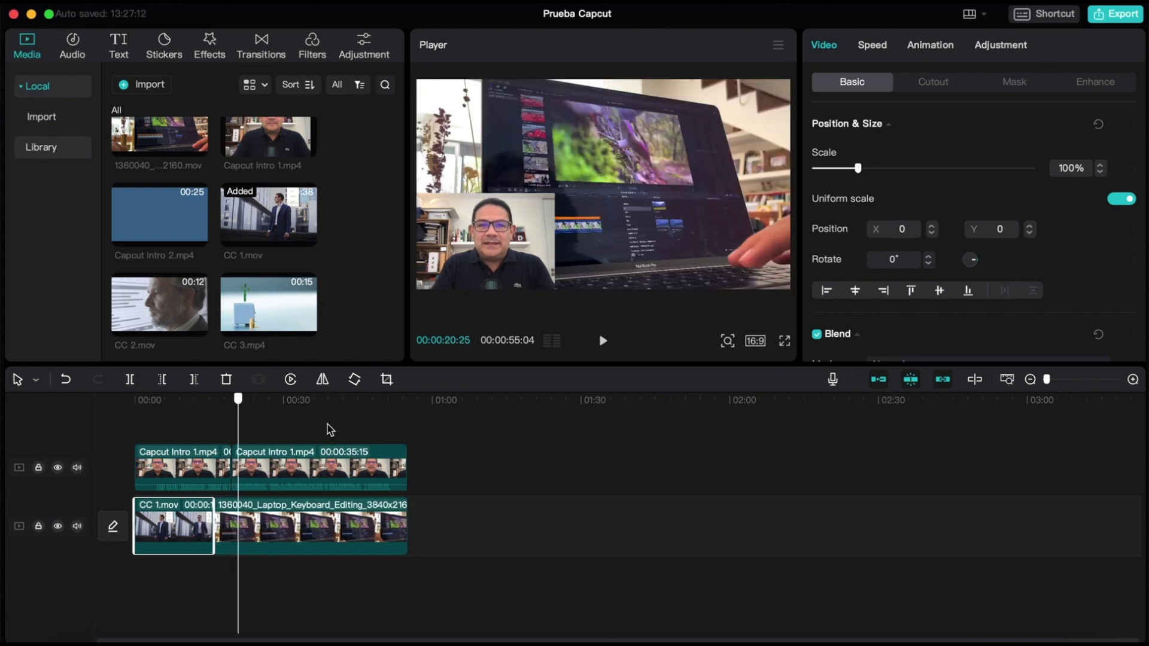
left_click(408, 436)
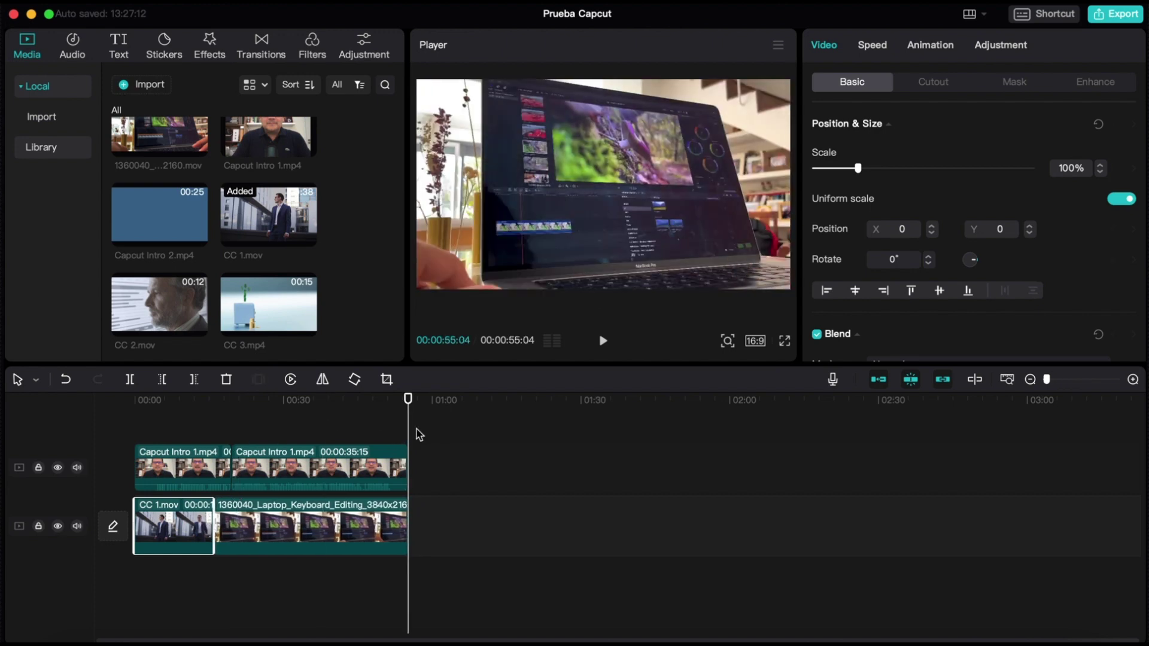
left_click_drag(408, 427, 123, 423)
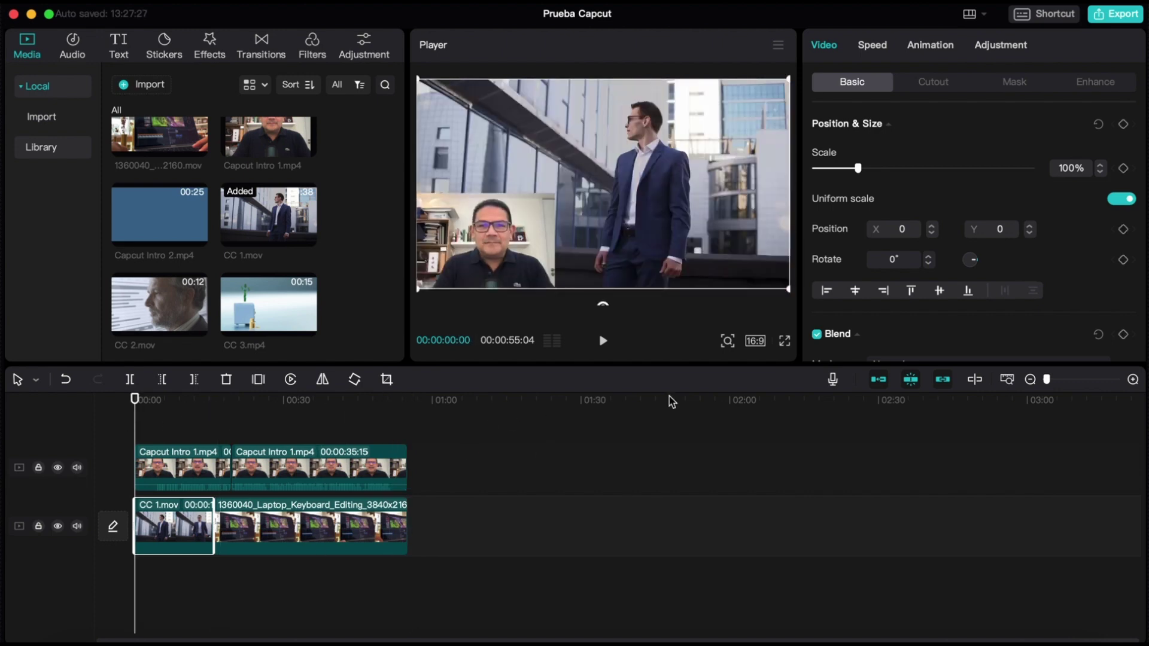
Preview the opening seconds and add a default text clip on a new track above the intro overlay, starting around 00:00:12.
left_click(604, 340)
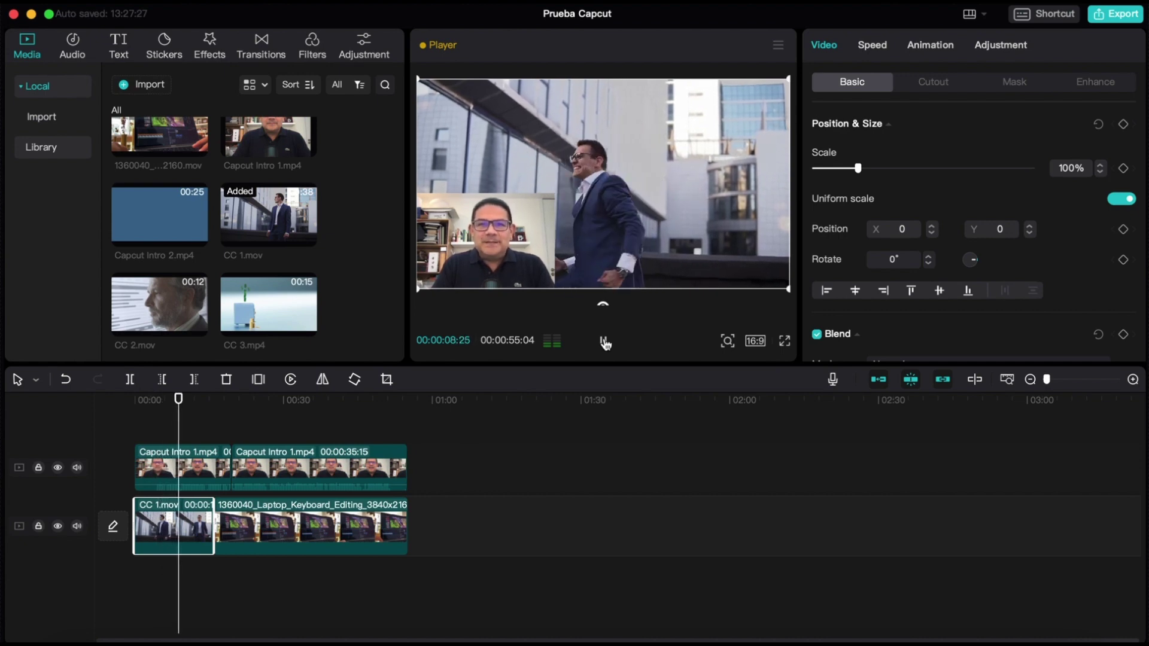
left_click(604, 342)
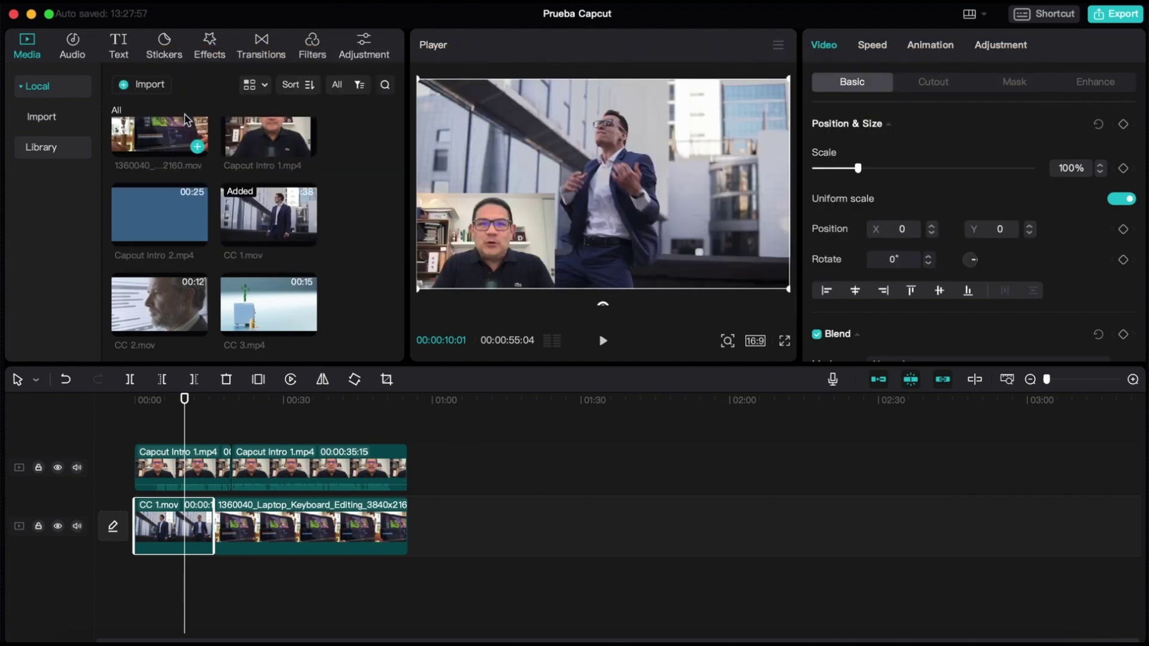
left_click(120, 48)
mouse_move(179, 131)
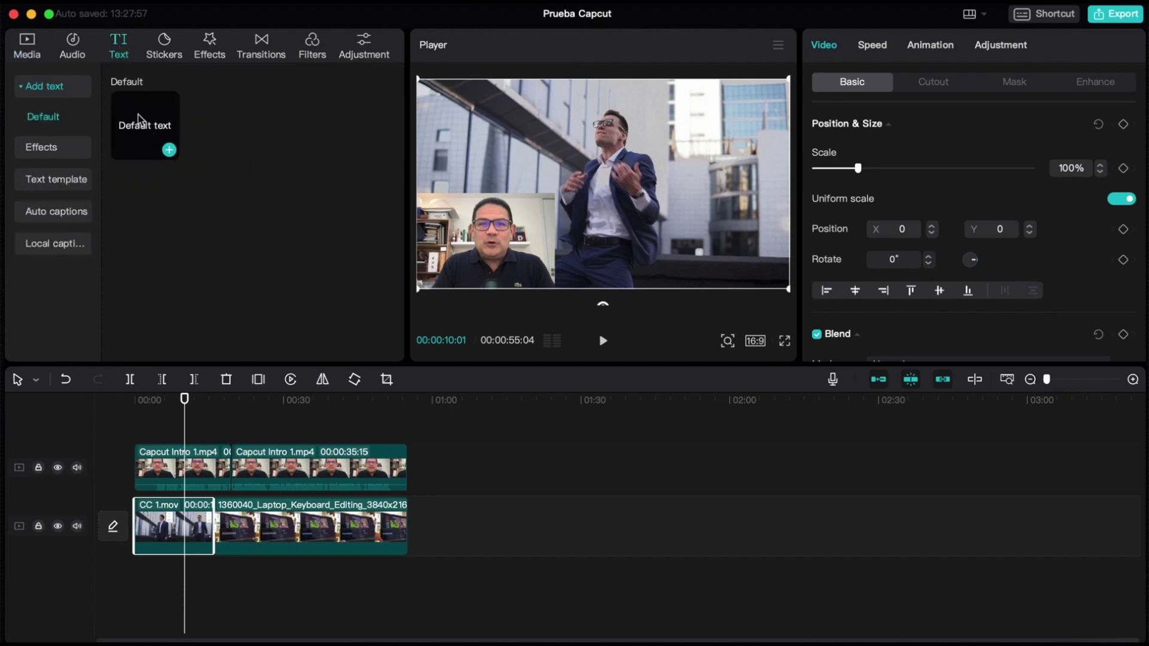
left_click_drag(138, 114, 199, 432)
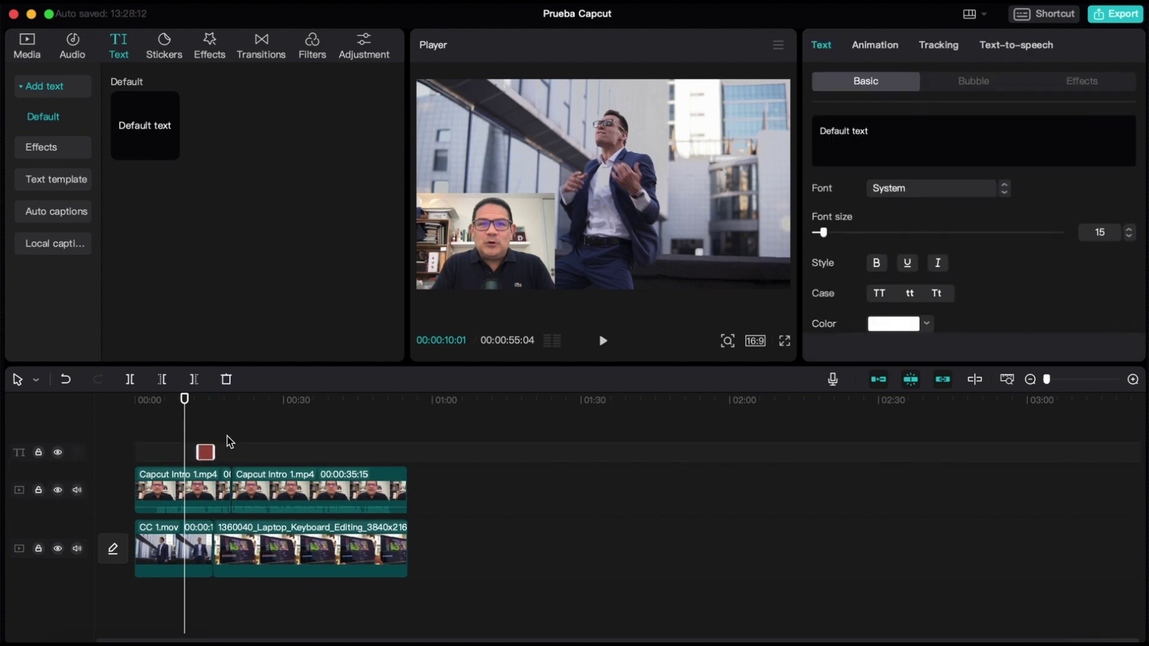
Bring the playhead to the start of the text clip and replace its content with "Prueba 2 Capcut".
left_click_drag(185, 429, 198, 431)
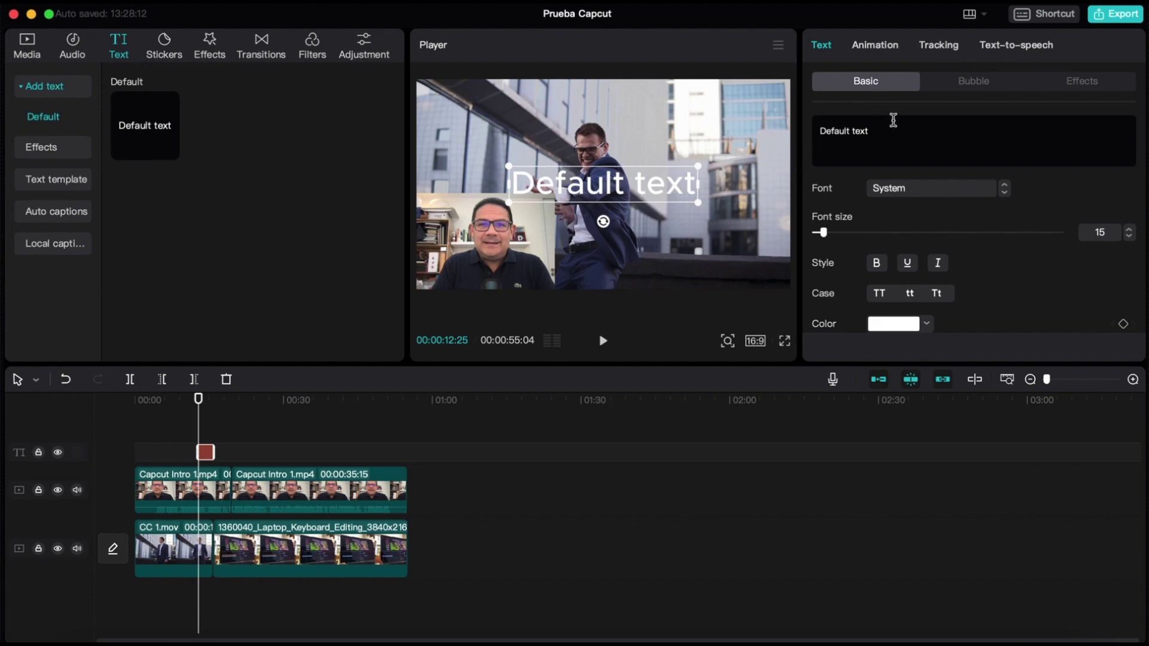
left_click(880, 134)
key("BackSpace")
key("BackSpace")
key("BackSpace")
key("BackSpace")
key("BackSpace")
key("BackSpace")
key("BackSpace")
key("BackSpace")
key("BackSpace")
key("BackSpace")
key("BackSpace")
key("BackSpace")
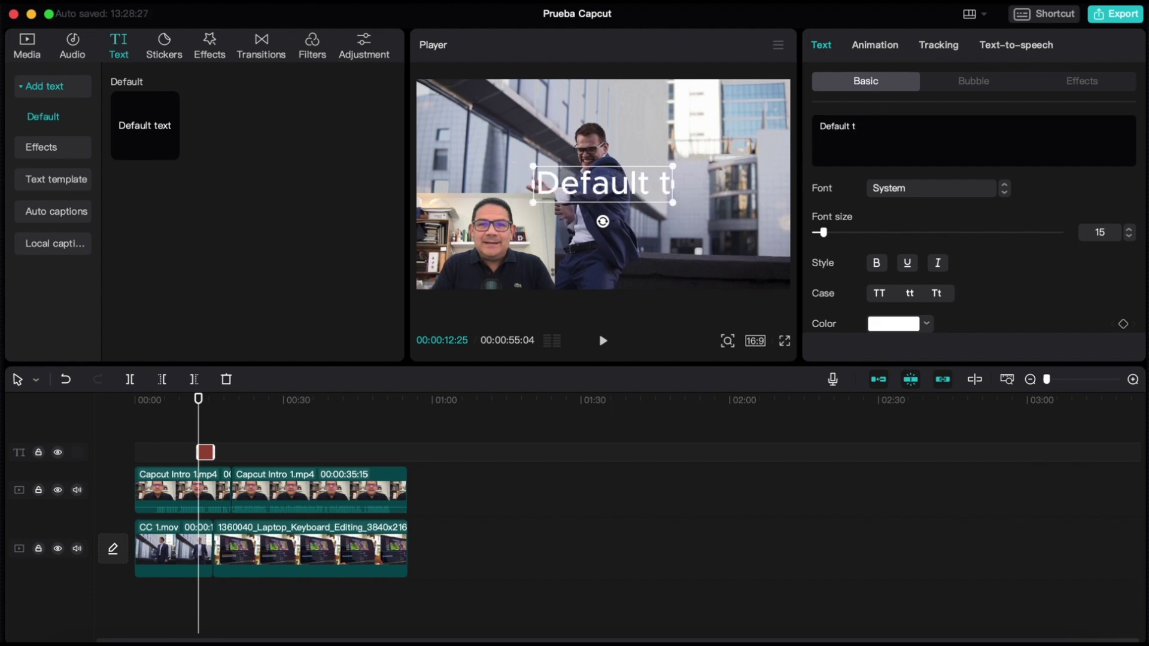
type("Pr")
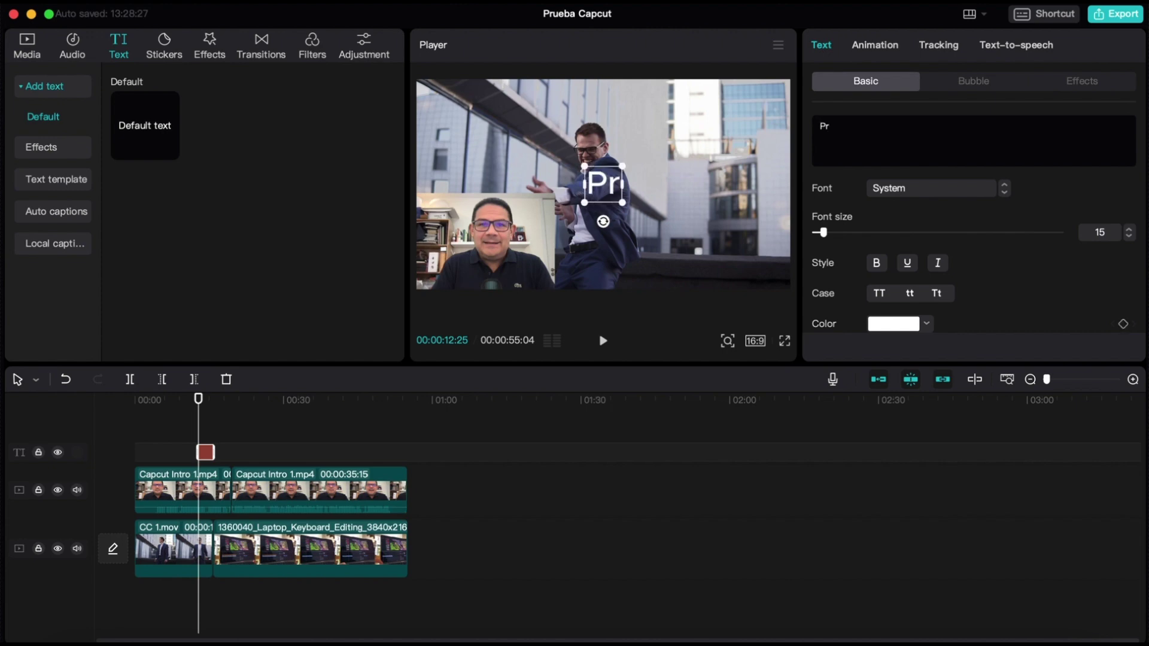
type("ueba 2 Capcut")
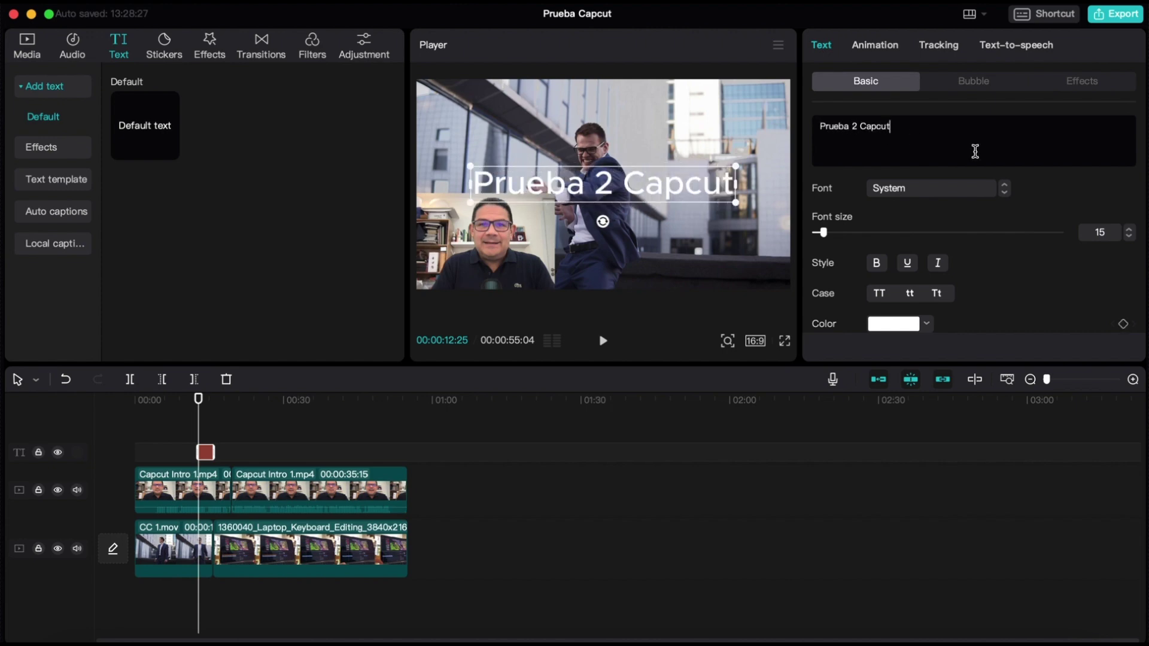
Try the Basico font on the title and settle on the Monstro font.
left_click(963, 191)
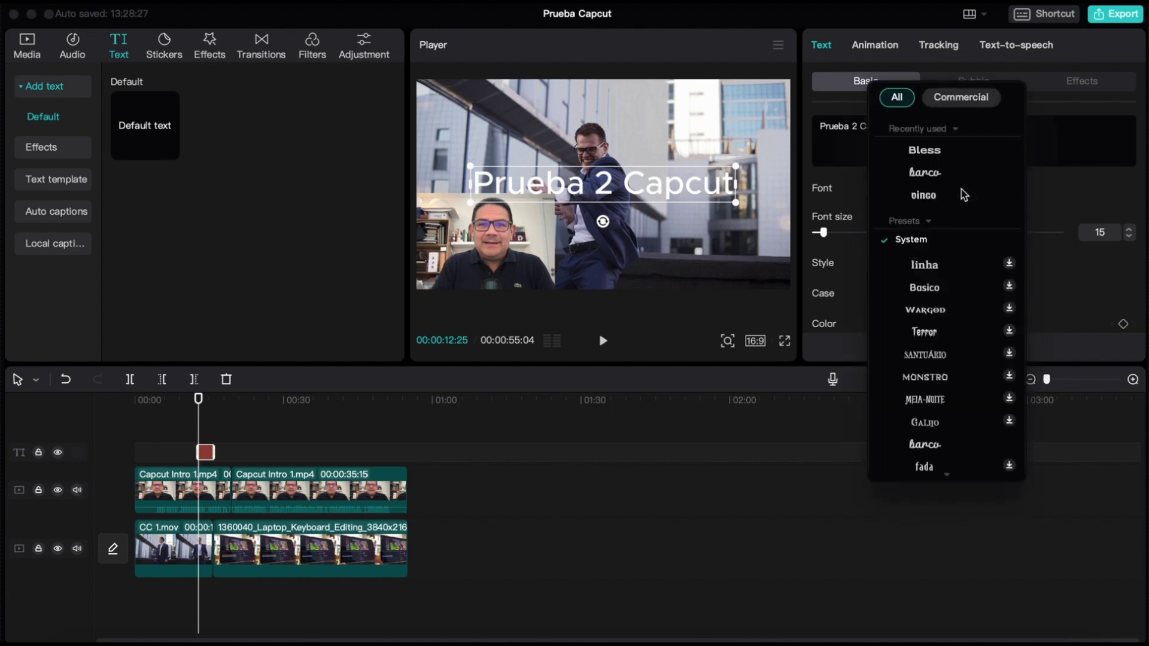
left_click(926, 294)
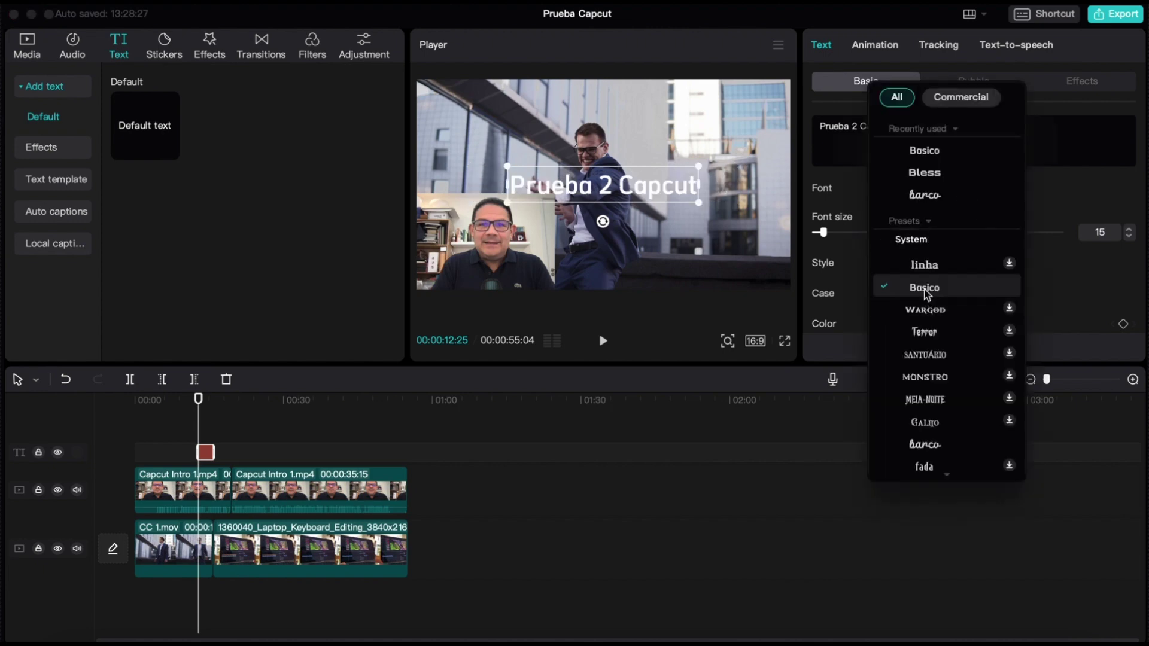
left_click(922, 379)
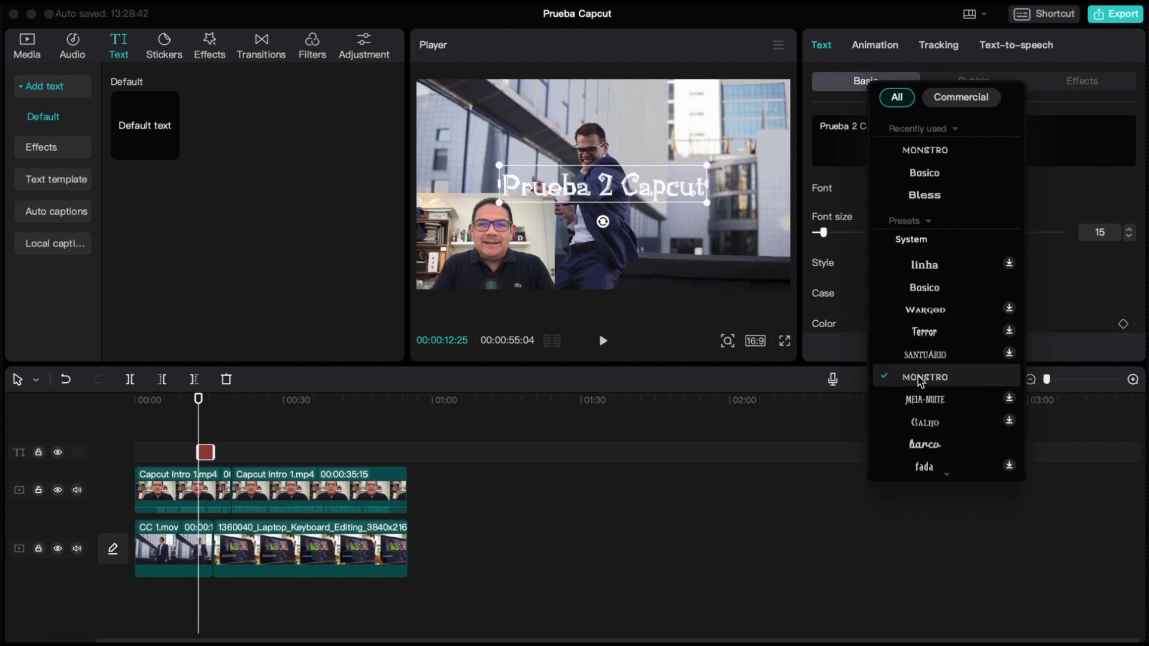
left_click(1056, 180)
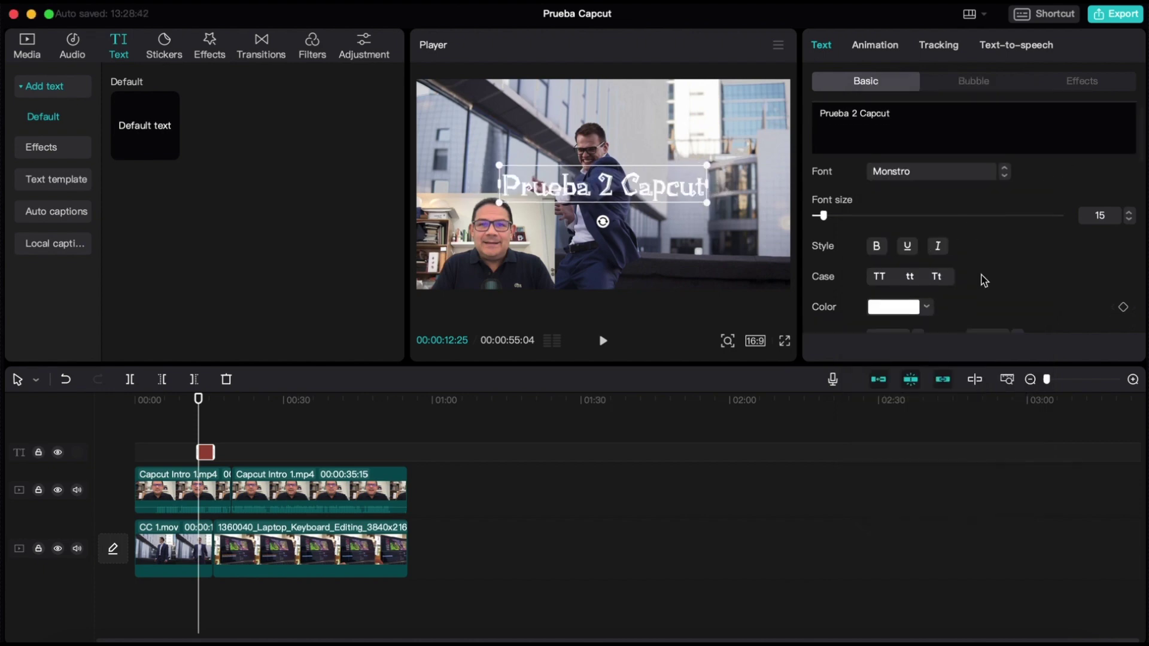
Make the title text bold and colour it dark red.
scroll(984, 280, "down", 1)
left_click(876, 232)
left_click(928, 294)
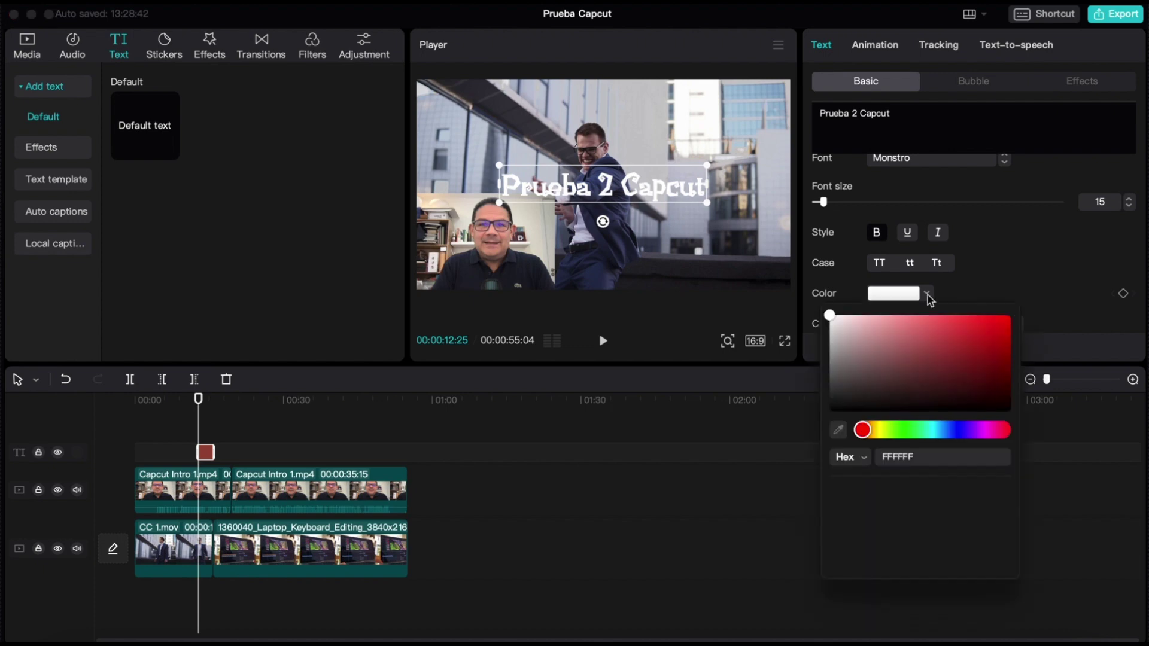
left_click(983, 339)
left_click(1017, 251)
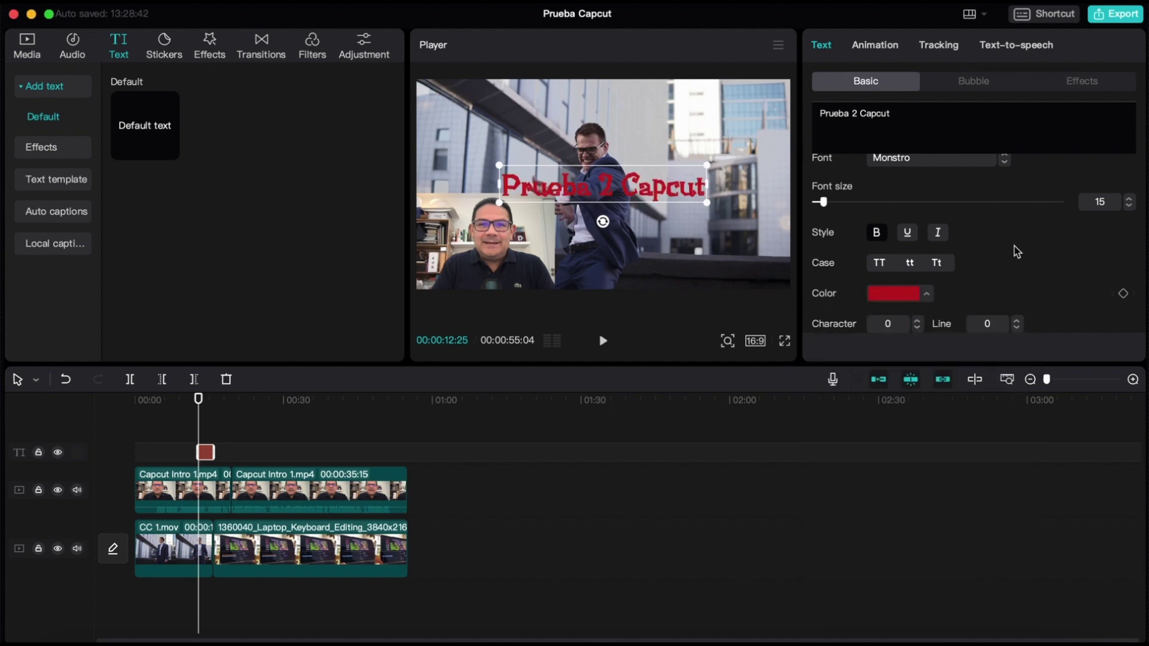
Apply the preset style with black lettering on a yellow background to the title.
scroll(1017, 251, "down", 10)
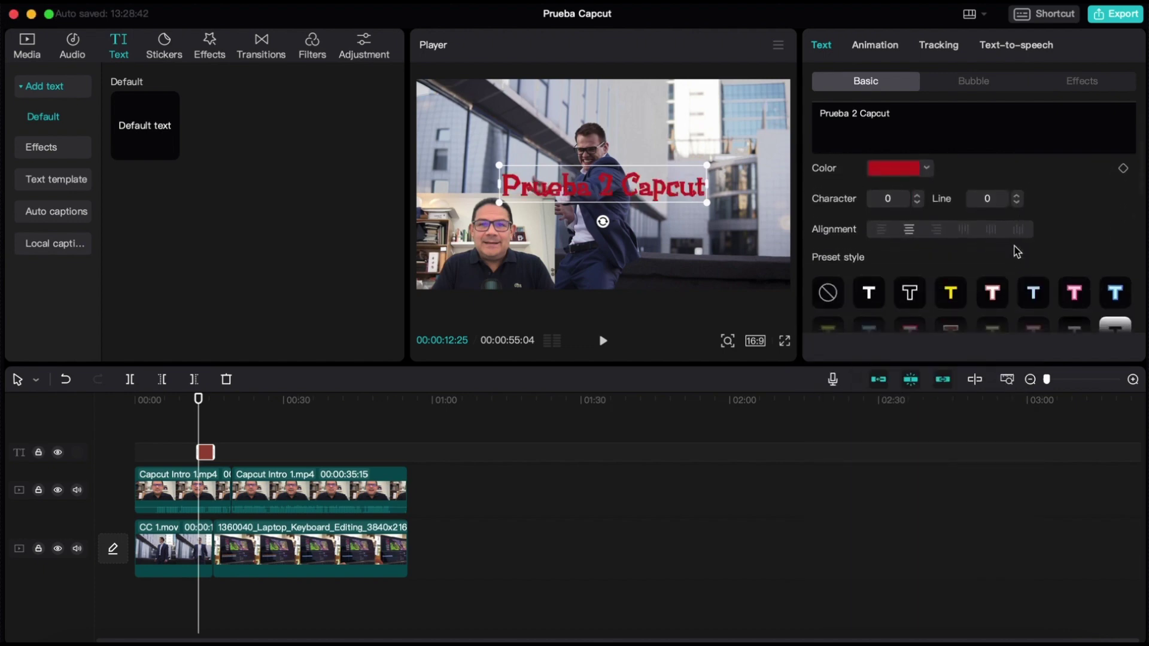
scroll(1017, 251, "down", 3)
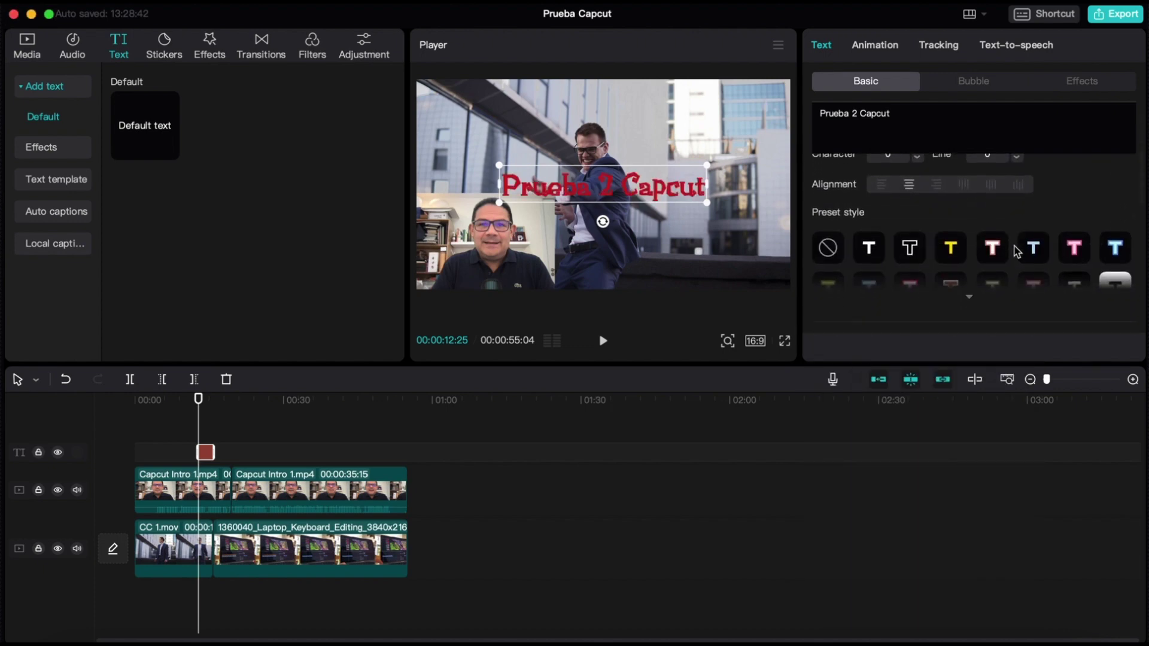
left_click(969, 297)
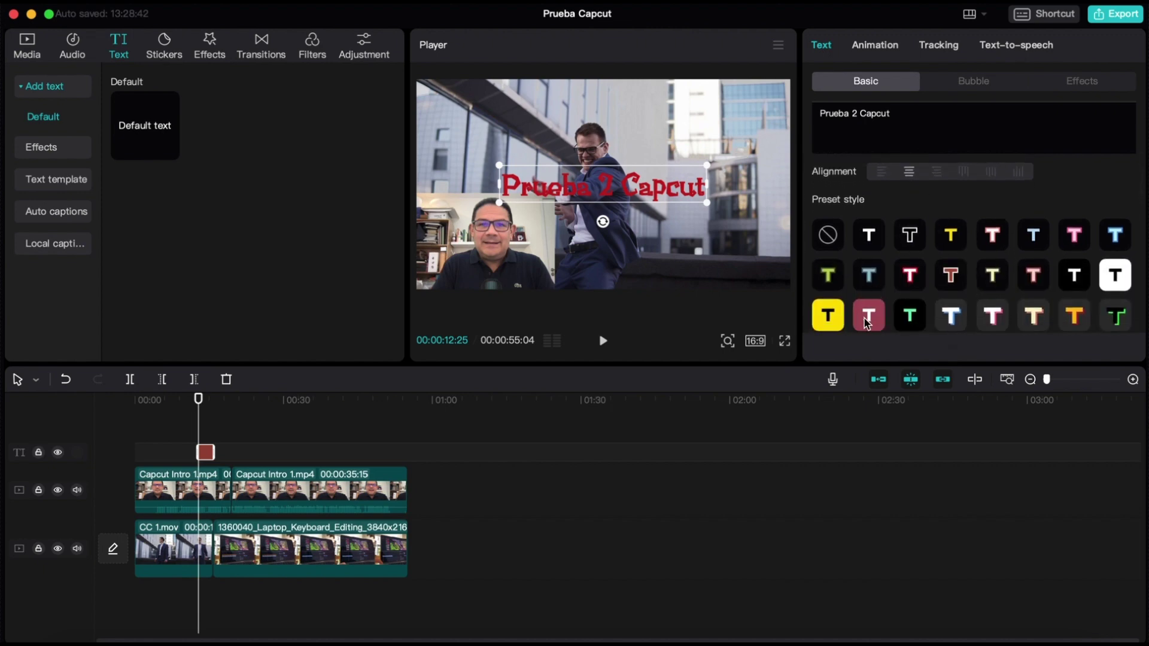
left_click(827, 317)
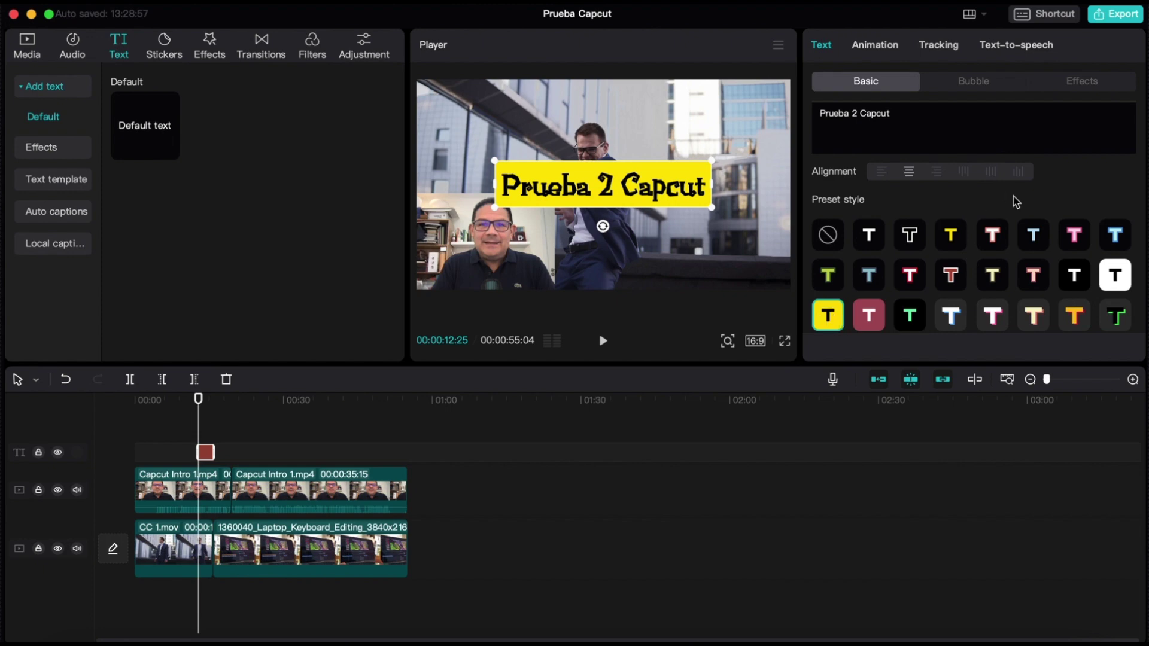
Lower the opacity of the title's yellow background to 66%.
scroll(1011, 199, "down", 5)
scroll(952, 245, "down", 4)
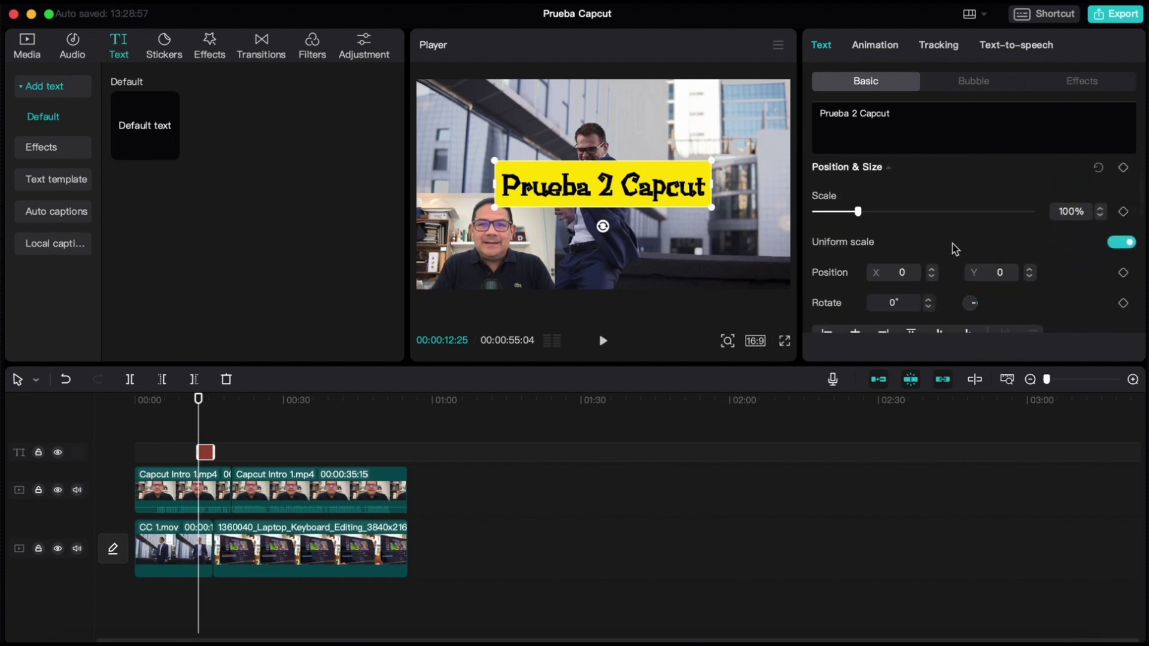
scroll(922, 245, "down", 2)
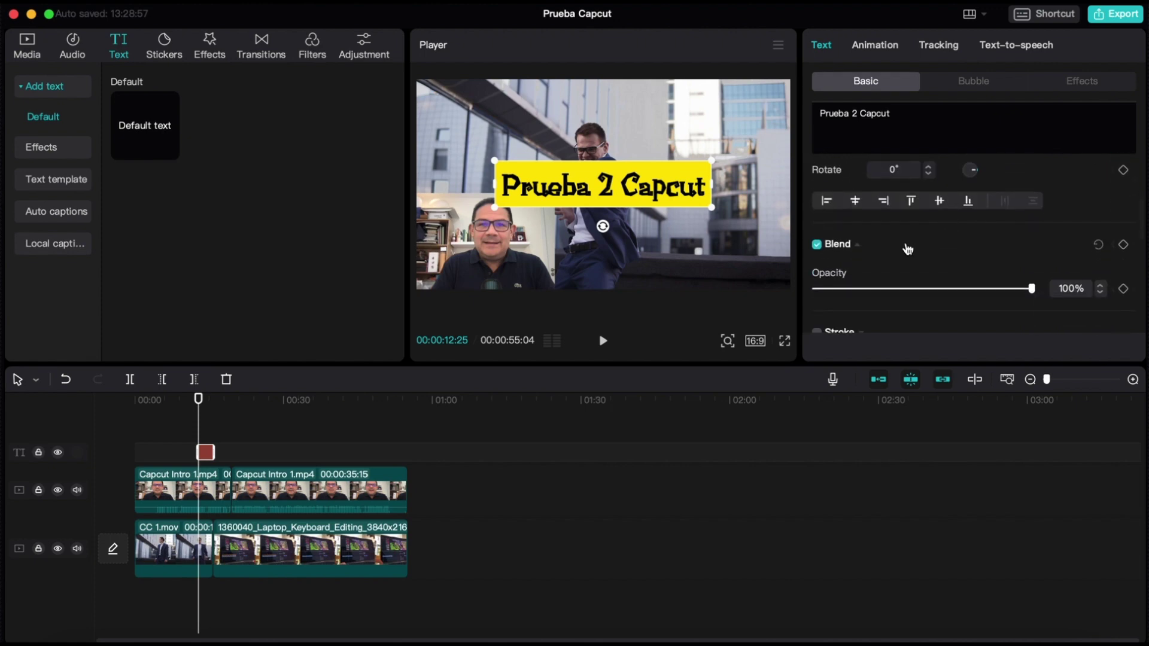
scroll(896, 278, "down", 3)
scroll(880, 295, "down", 4)
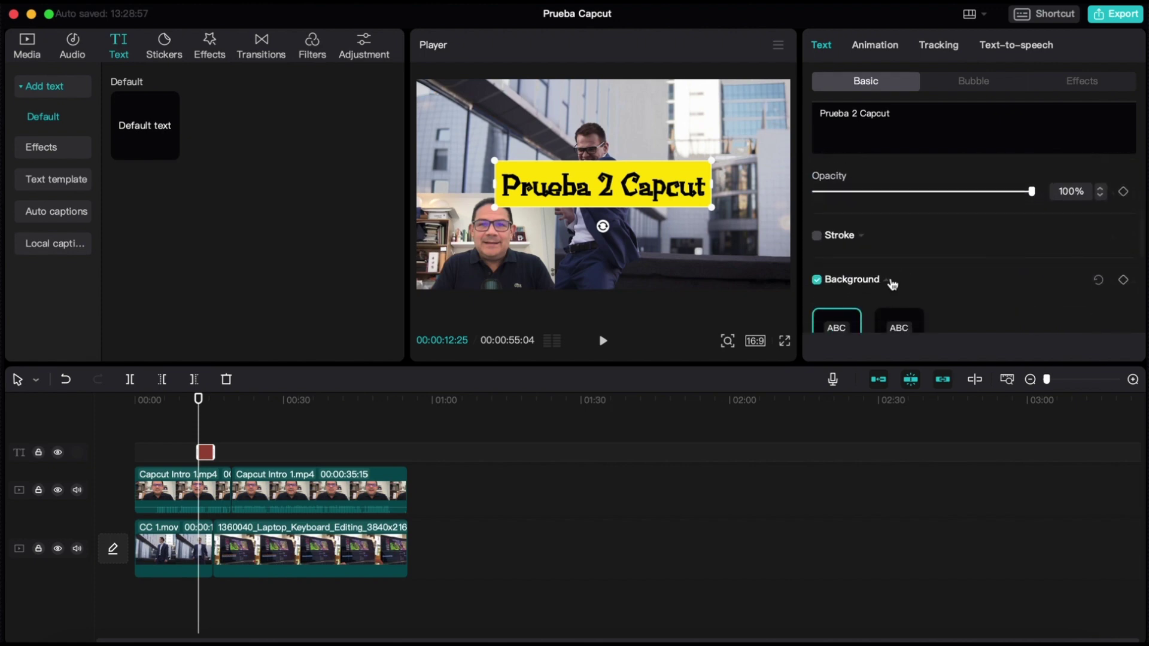
scroll(908, 256, "down", 1)
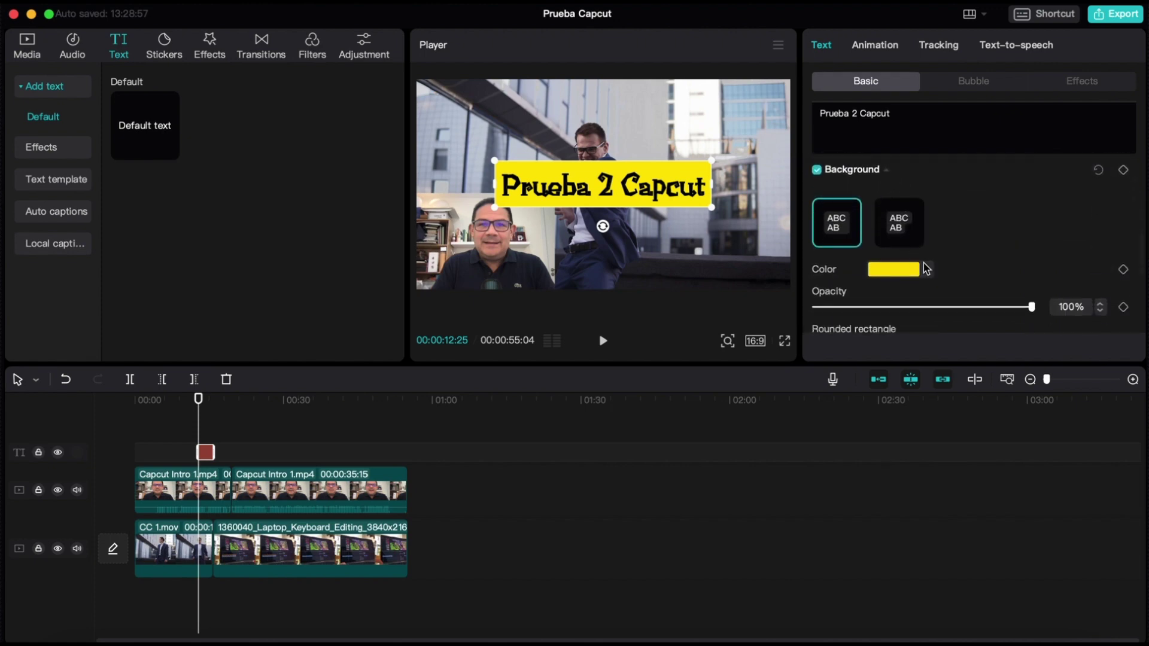
left_click_drag(922, 307, 959, 308)
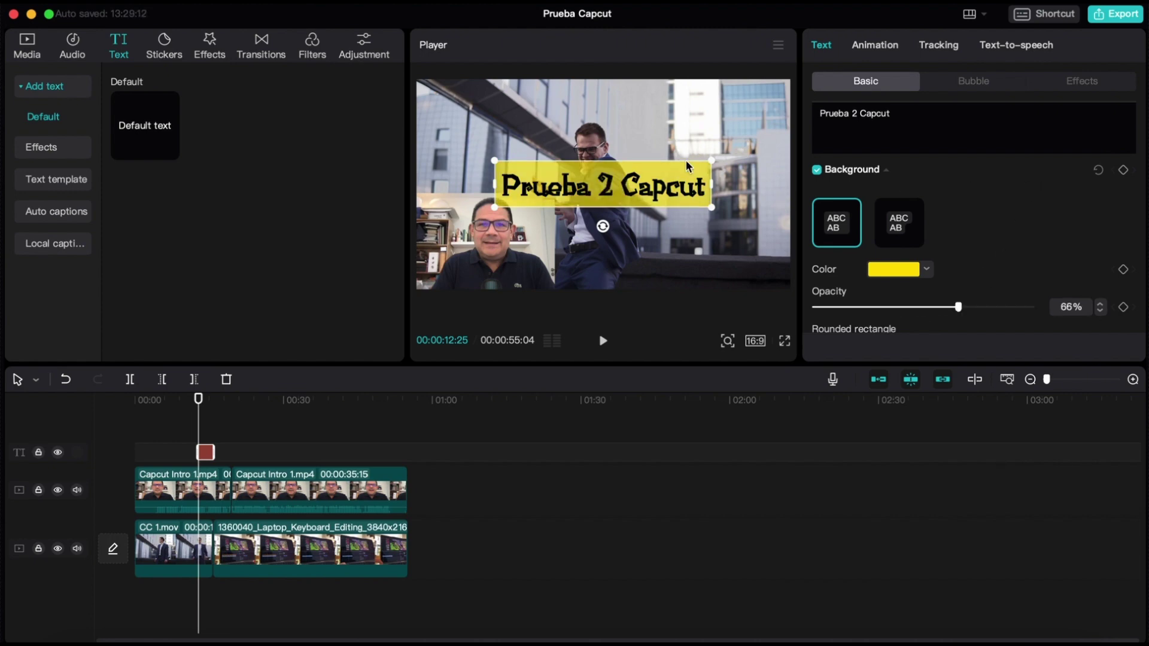
Move the title straight up to the top edge of the video frame.
left_click(690, 128)
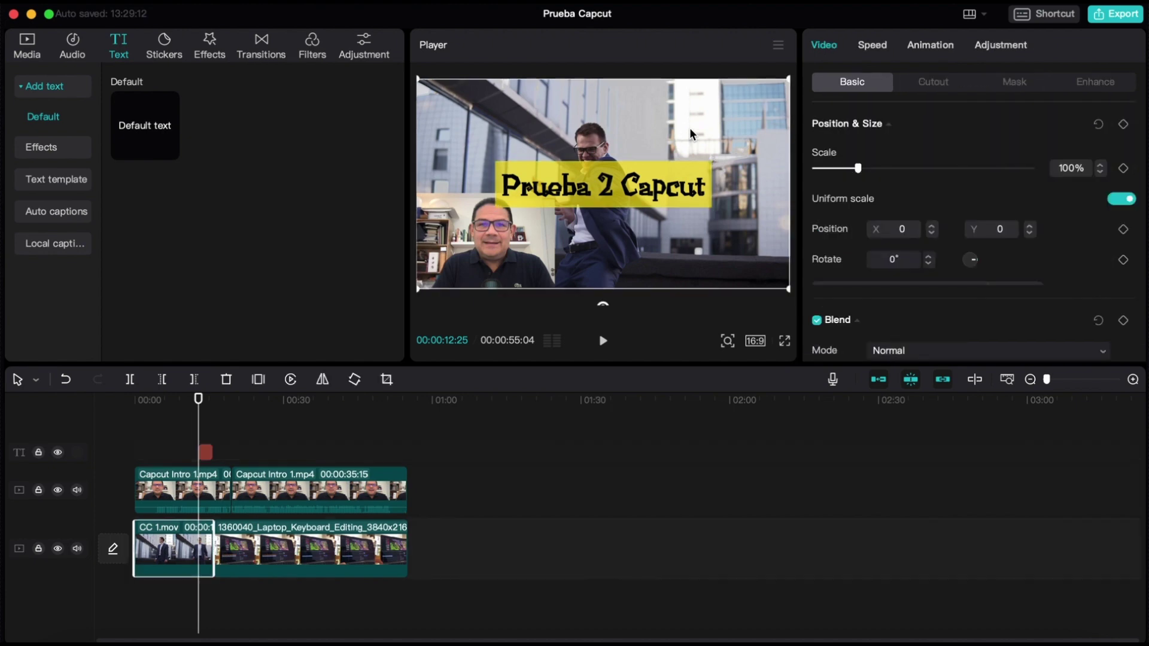
left_click(659, 164)
left_click_drag(659, 164, 645, 85)
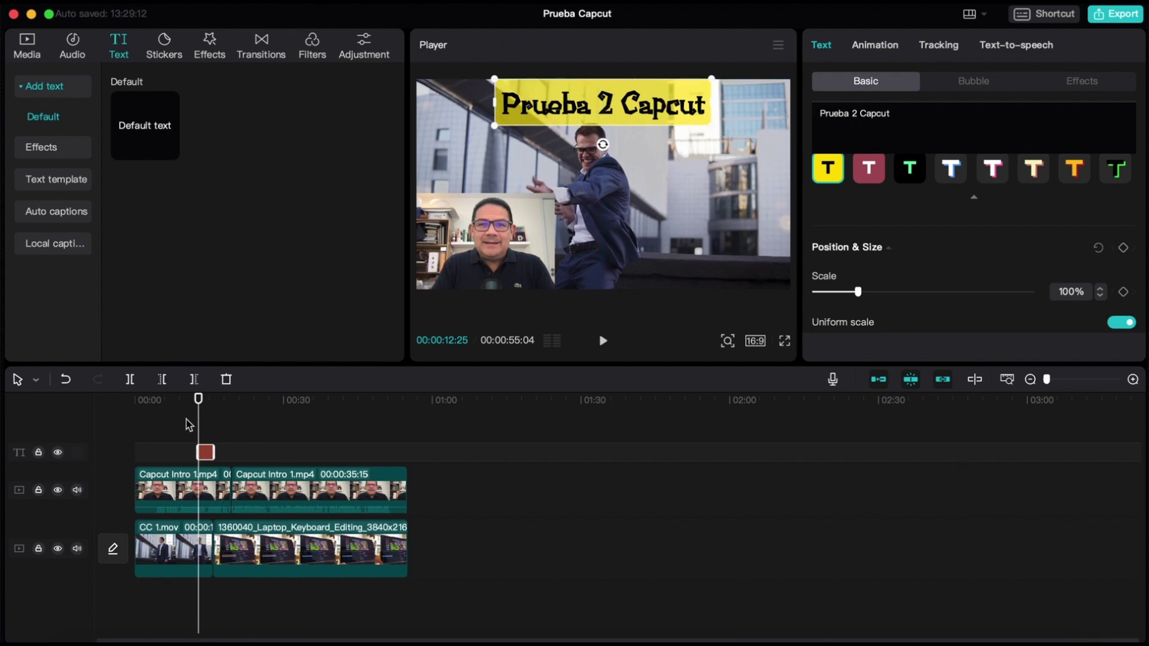
Play the section with the title, extend the title clip's end to about 00:00:30, and check frames along its length.
left_click_drag(198, 432, 183, 431)
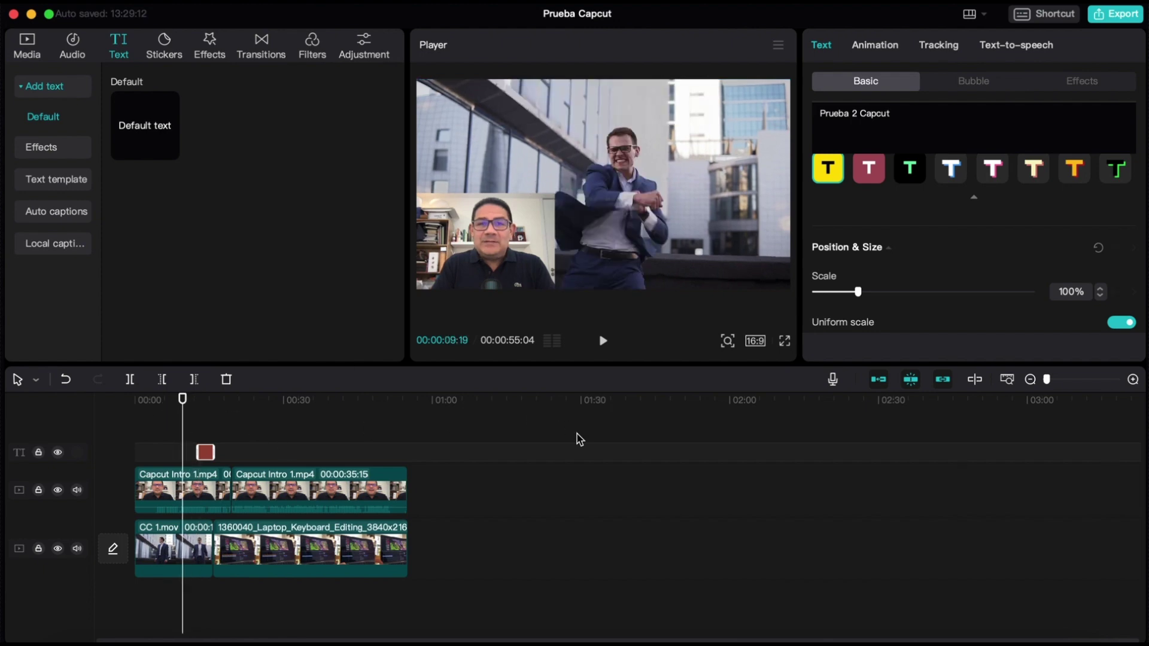
left_click(603, 341)
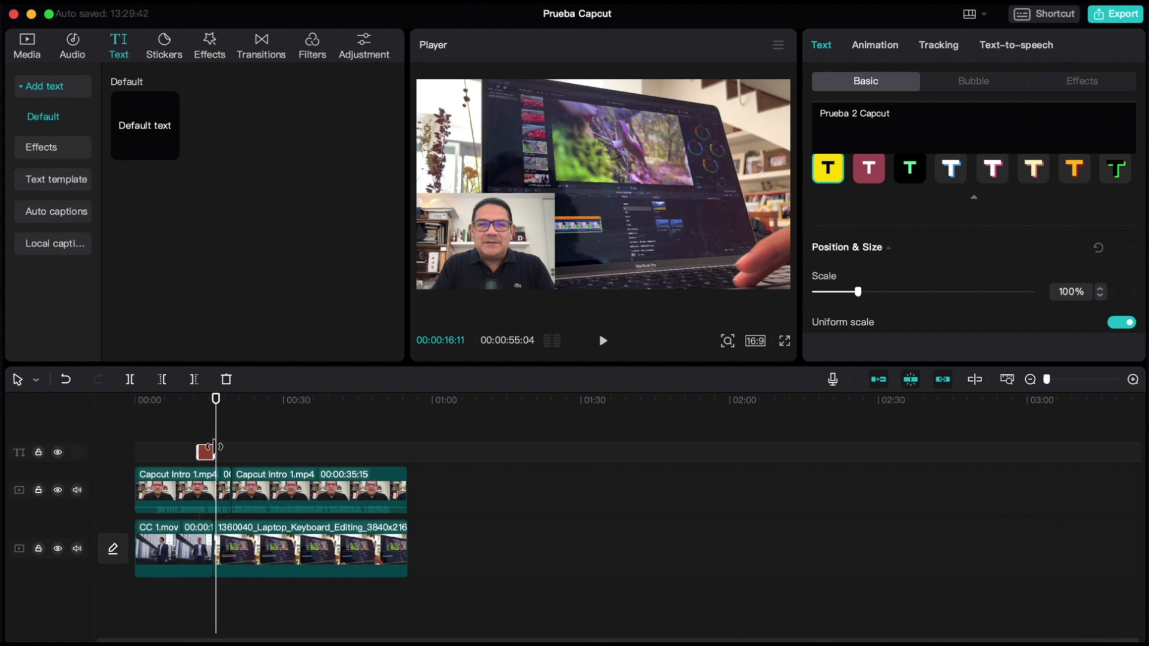
left_click_drag(213, 446, 286, 452)
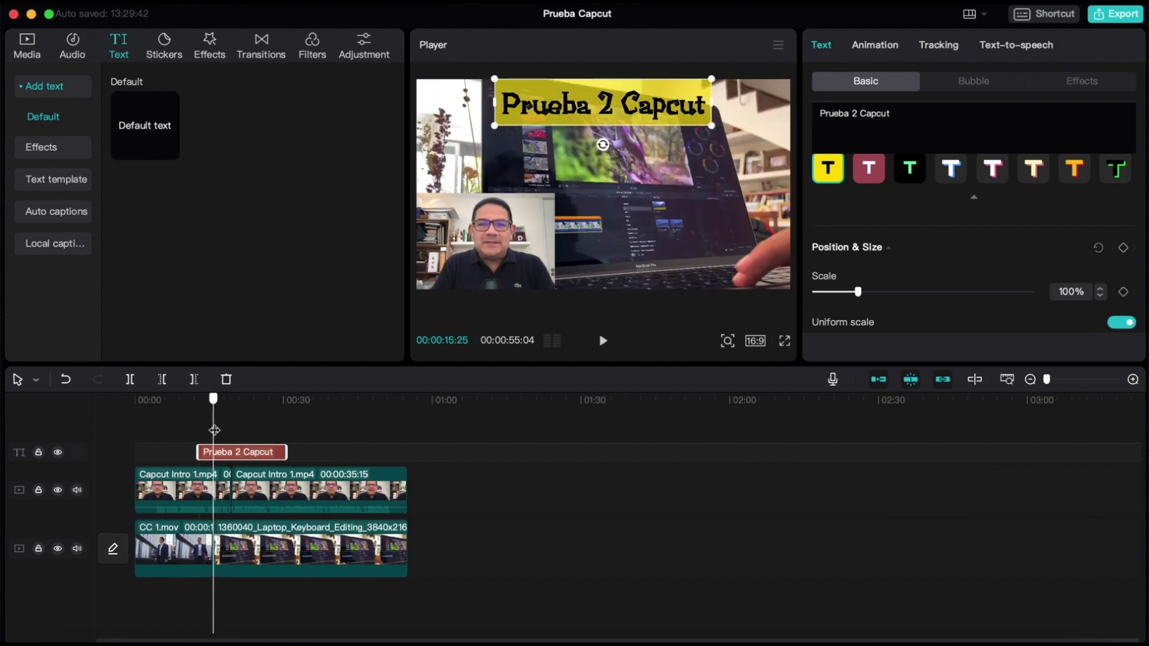
left_click(233, 434)
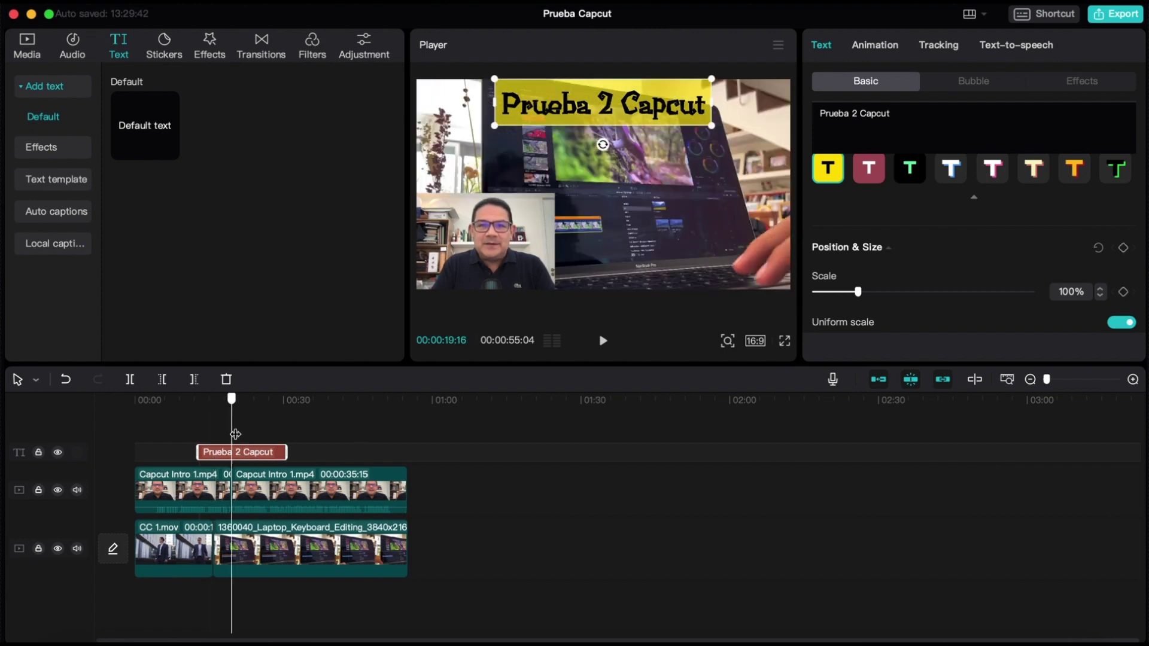
left_click(273, 433)
left_click(273, 433)
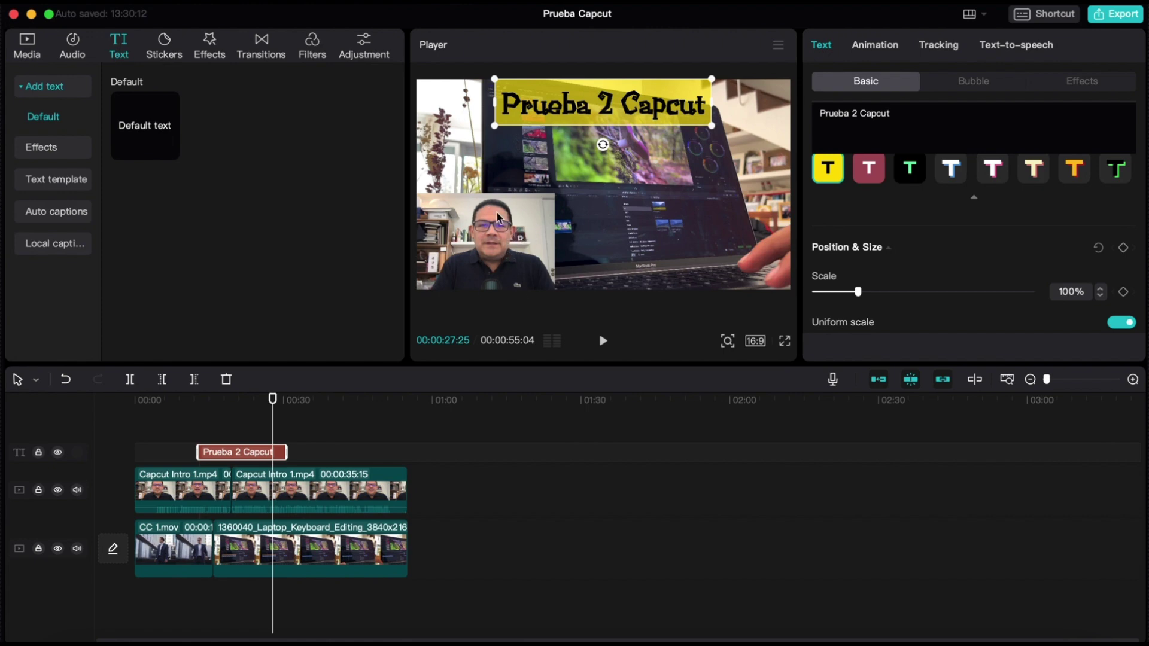
Enable Auto cutout on the second intro overlay part and compare it with the first part at 00:00:14:00.
left_click(509, 242)
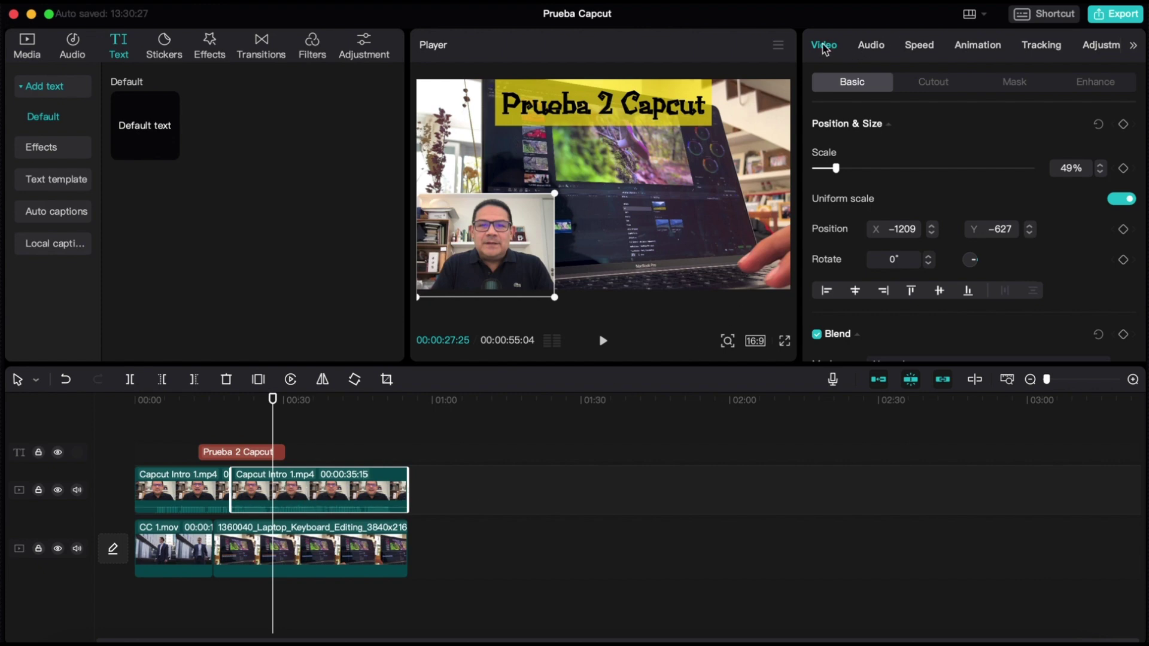
left_click(933, 87)
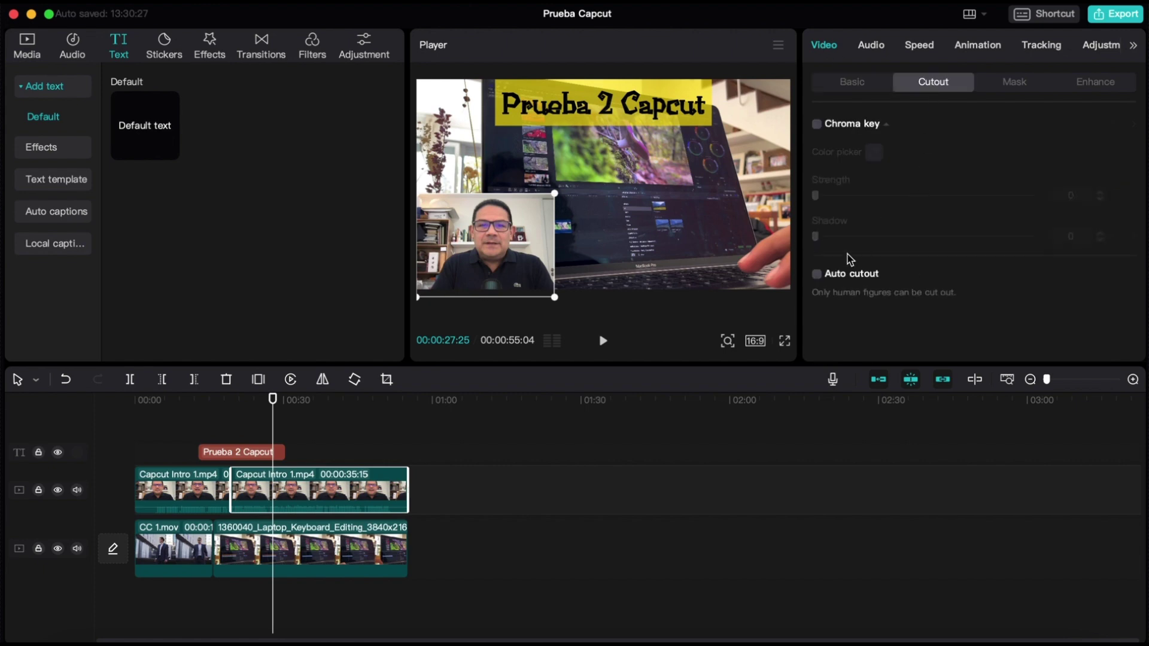
left_click(818, 279)
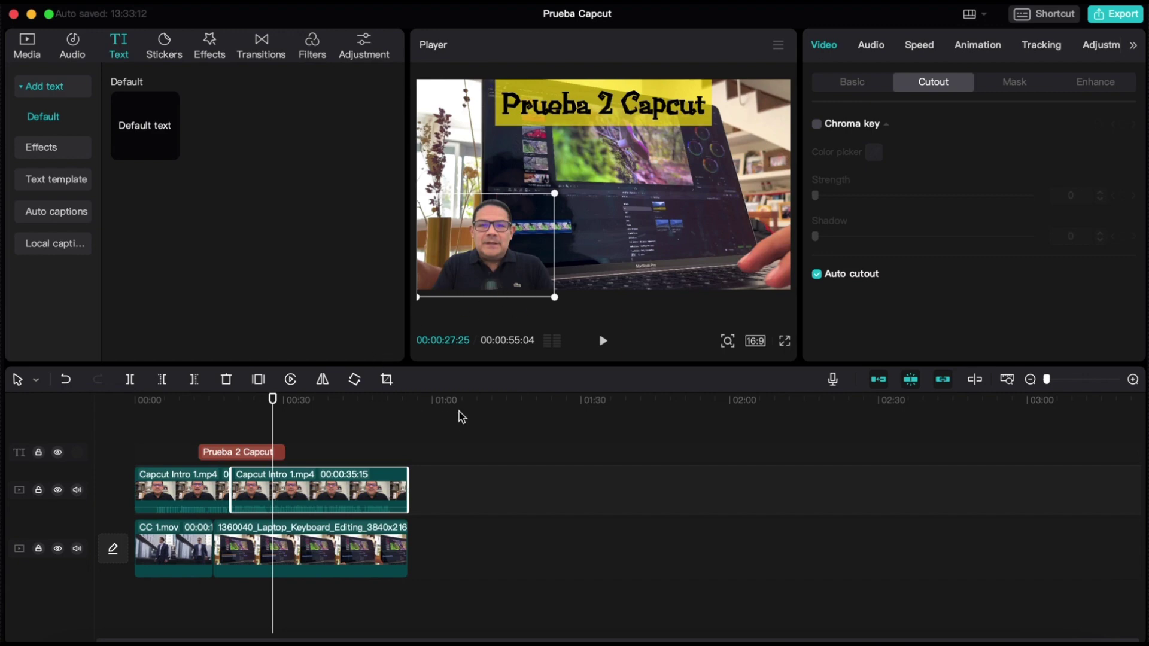
left_click(269, 424)
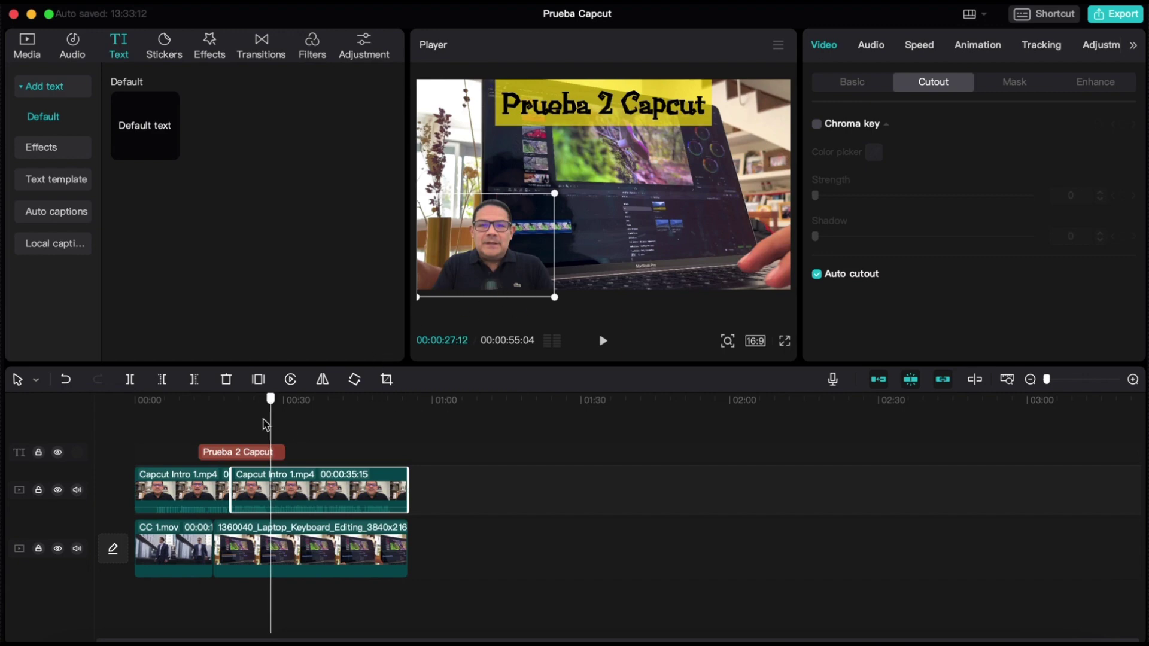
left_click(204, 427)
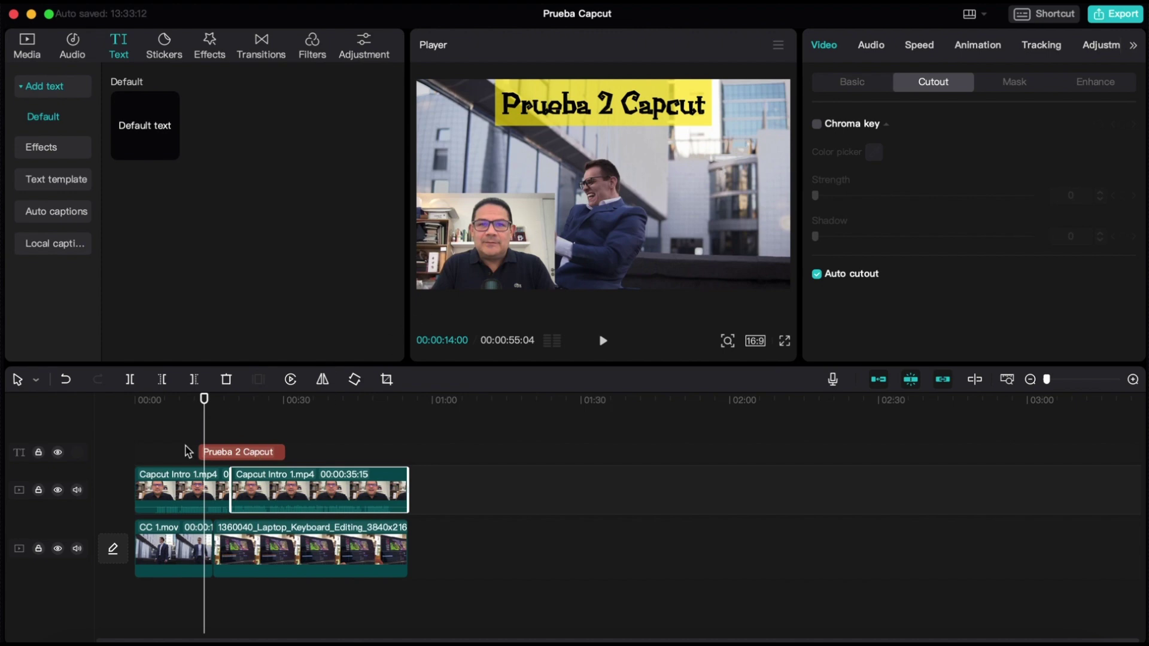
Check the intro overlay's background cutout over the laptop video at 00:00:31:27 and at an earlier frame.
left_click_drag(204, 436, 292, 437)
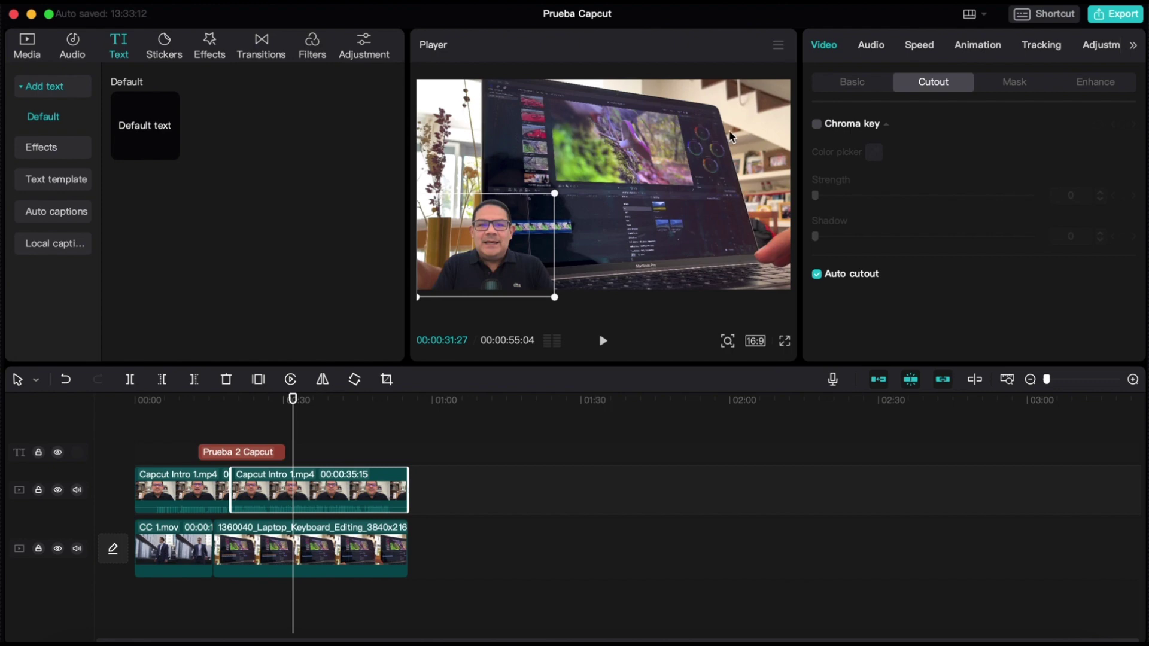
left_click_drag(290, 419, 253, 419)
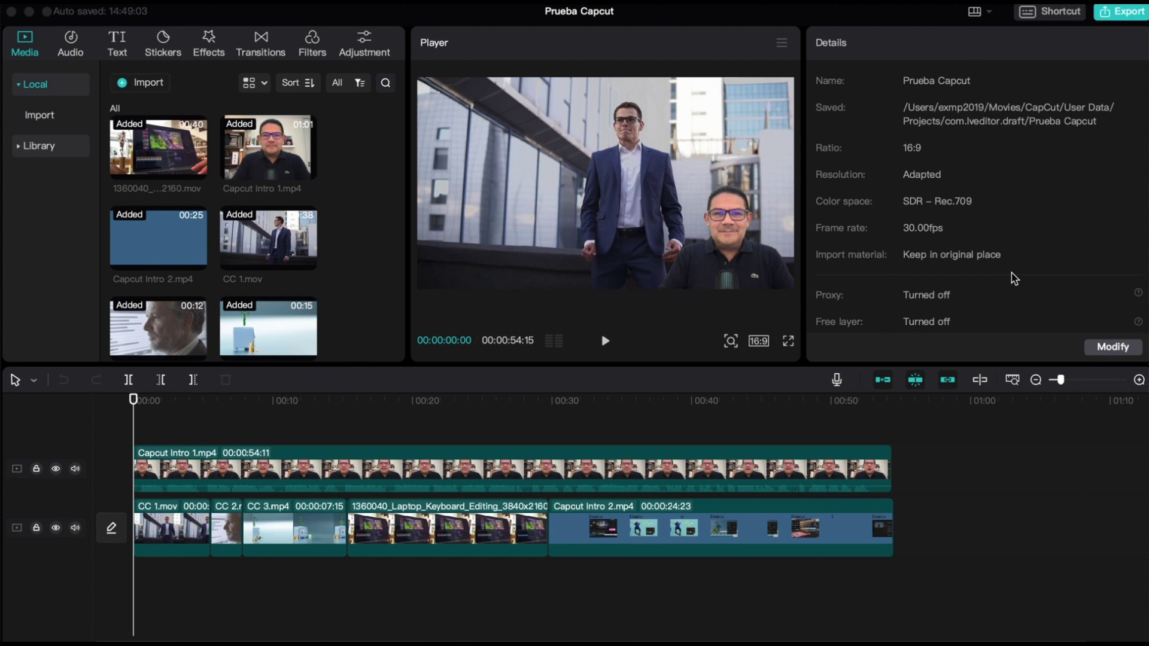
Move the playhead to 00:00:04:02, view the Auto captions settings and return to the project's local media.
left_click(190, 443)
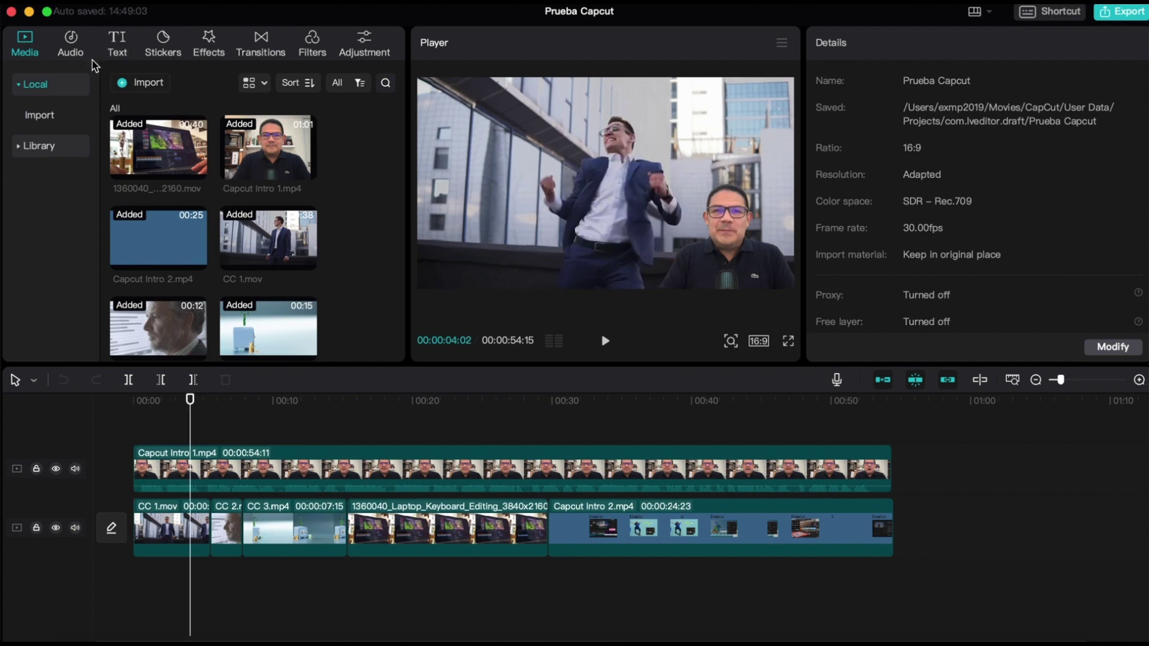
left_click(118, 47)
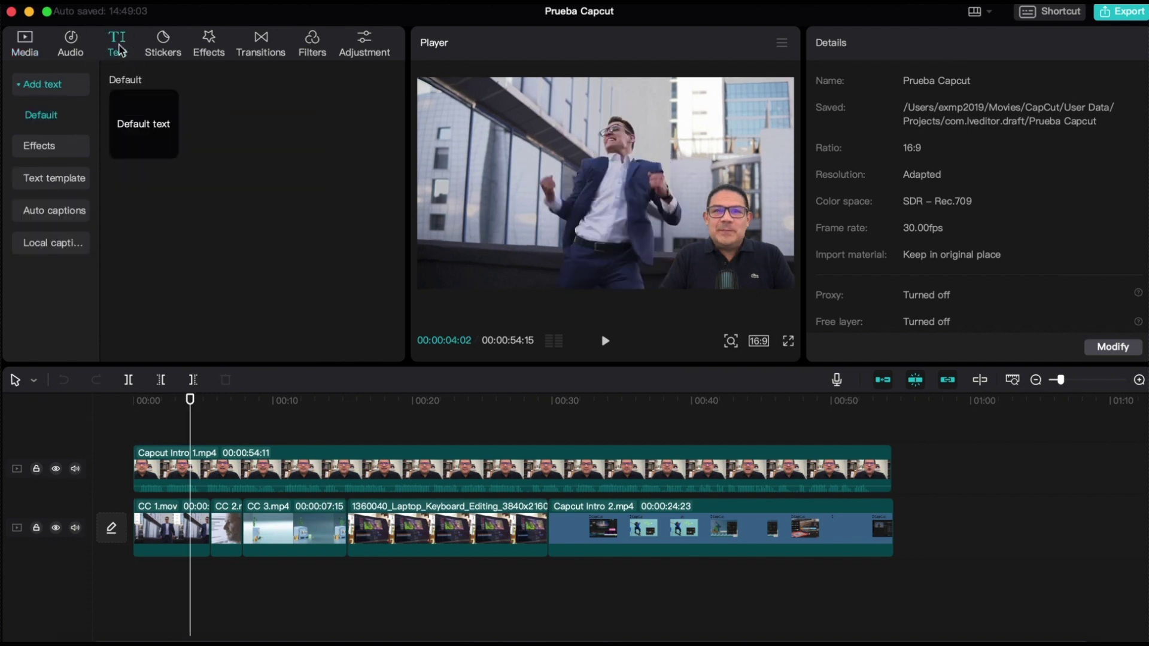
left_click(68, 213)
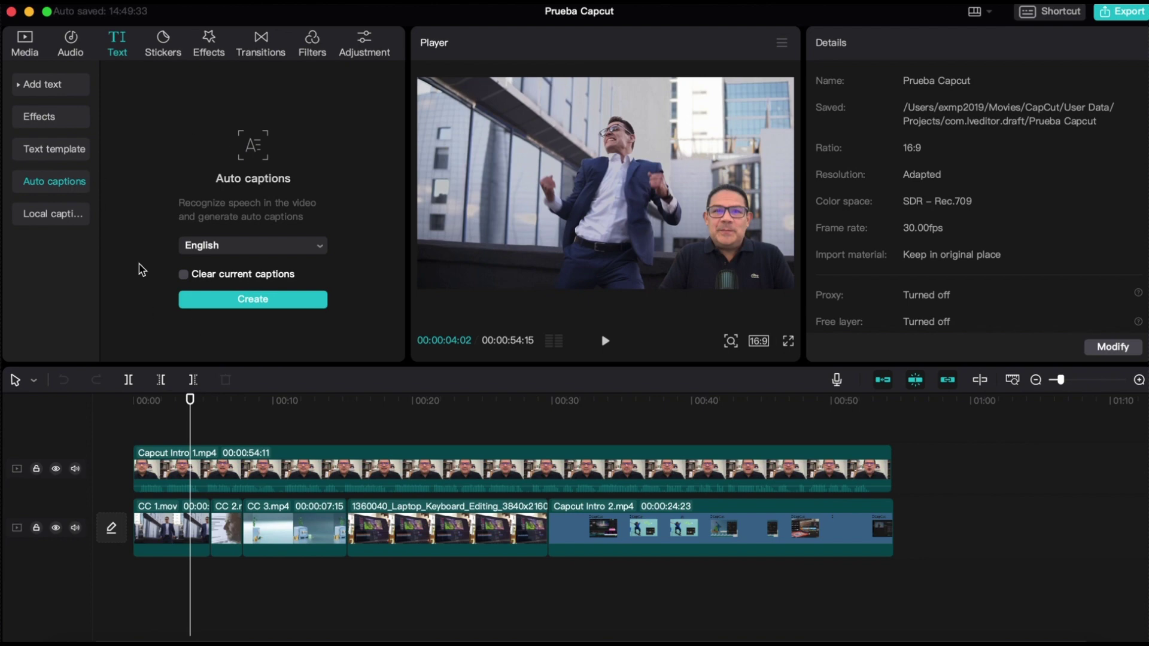
left_click(31, 50)
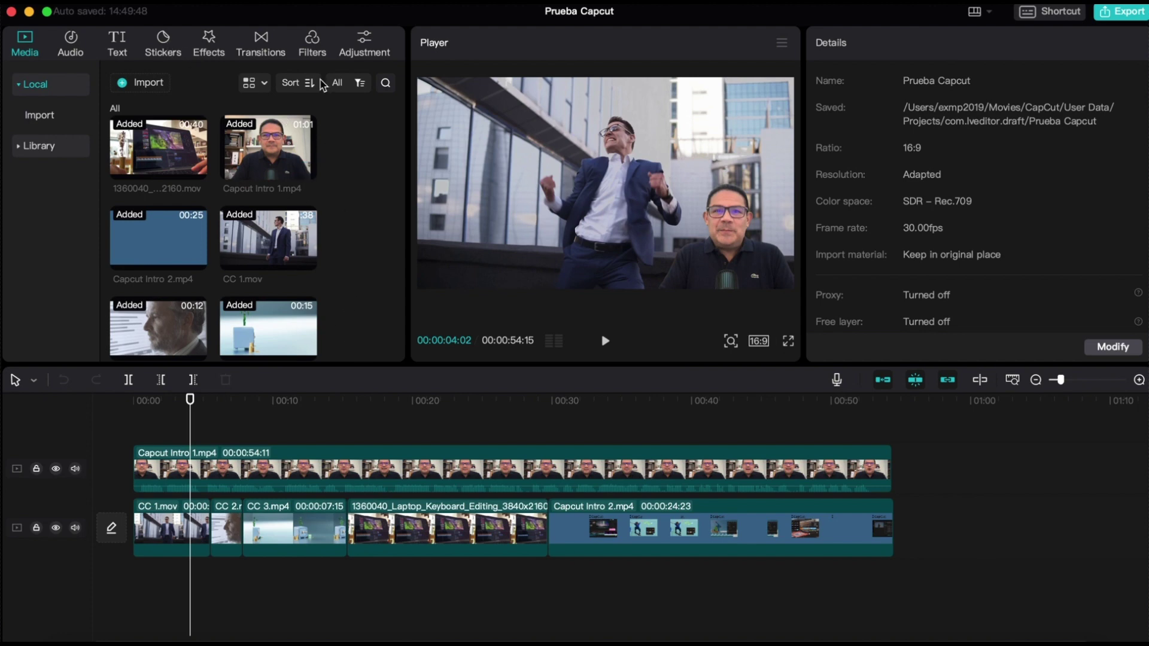
Add the Black Fade transition between CC 1.mov and the next background clip, and play it until 00:00:06:05.
left_click(262, 49)
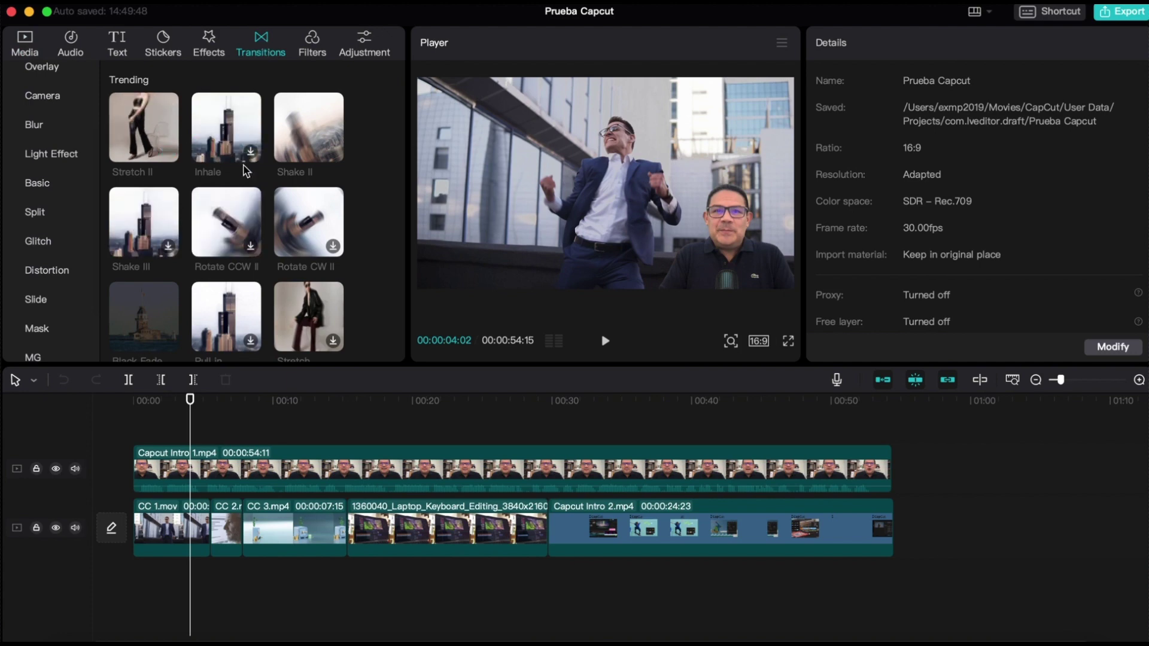
scroll(246, 181, "down", 5)
scroll(246, 180, "down", 10)
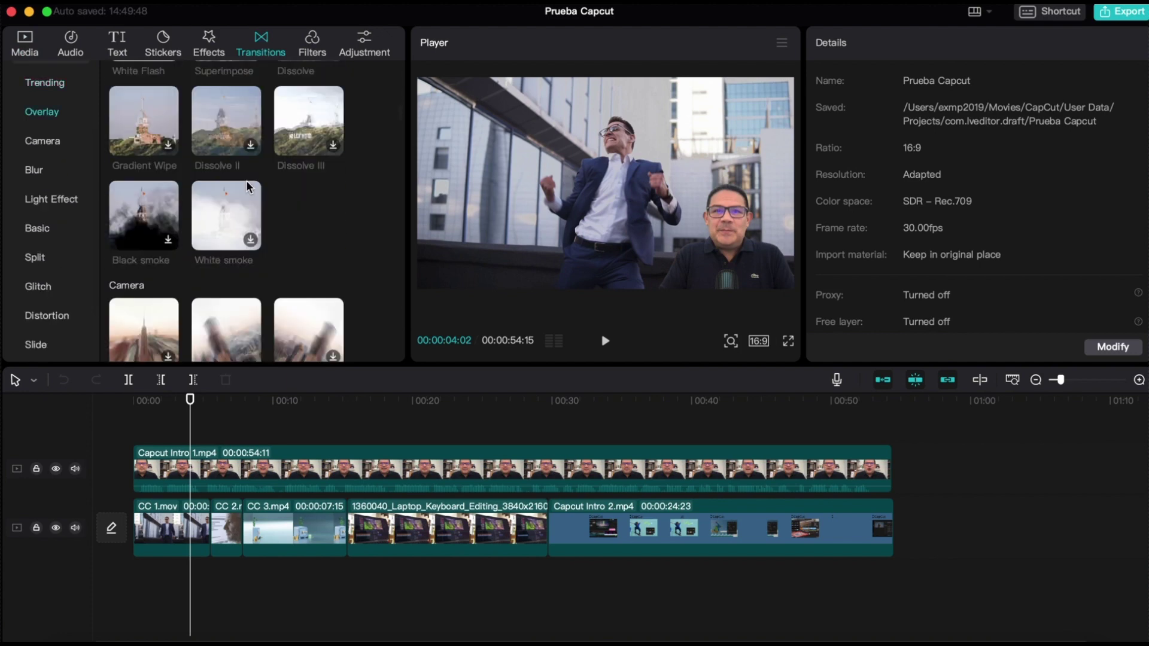
scroll(248, 187, "down", 5)
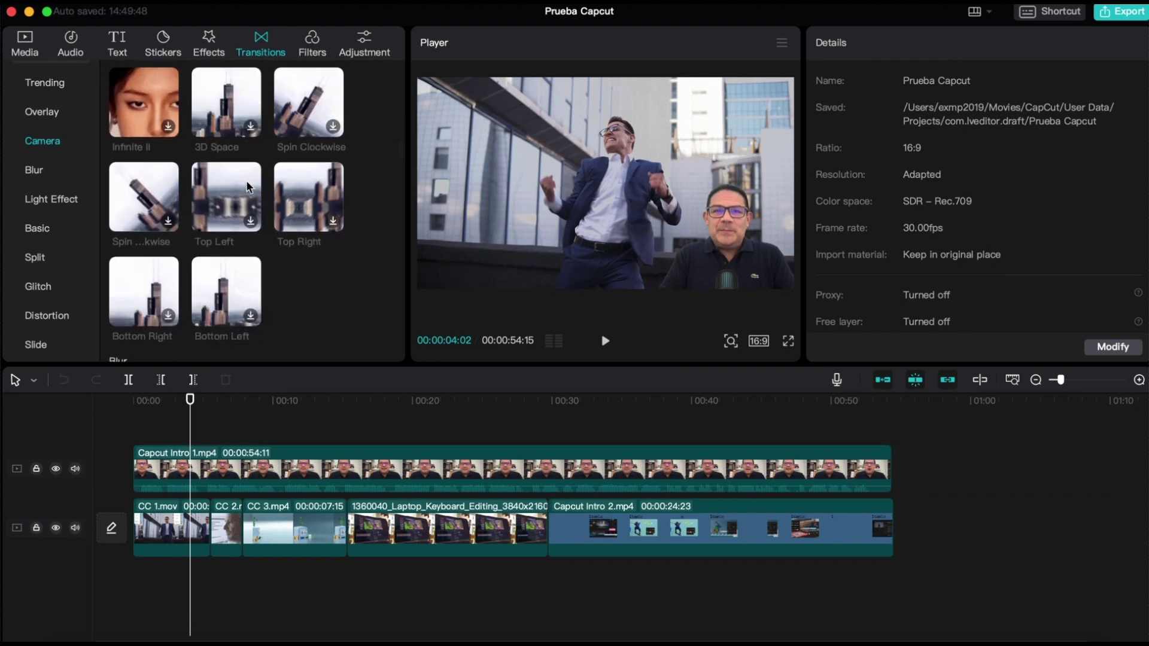
scroll(248, 186, "up", 8)
scroll(246, 181, "up", 15)
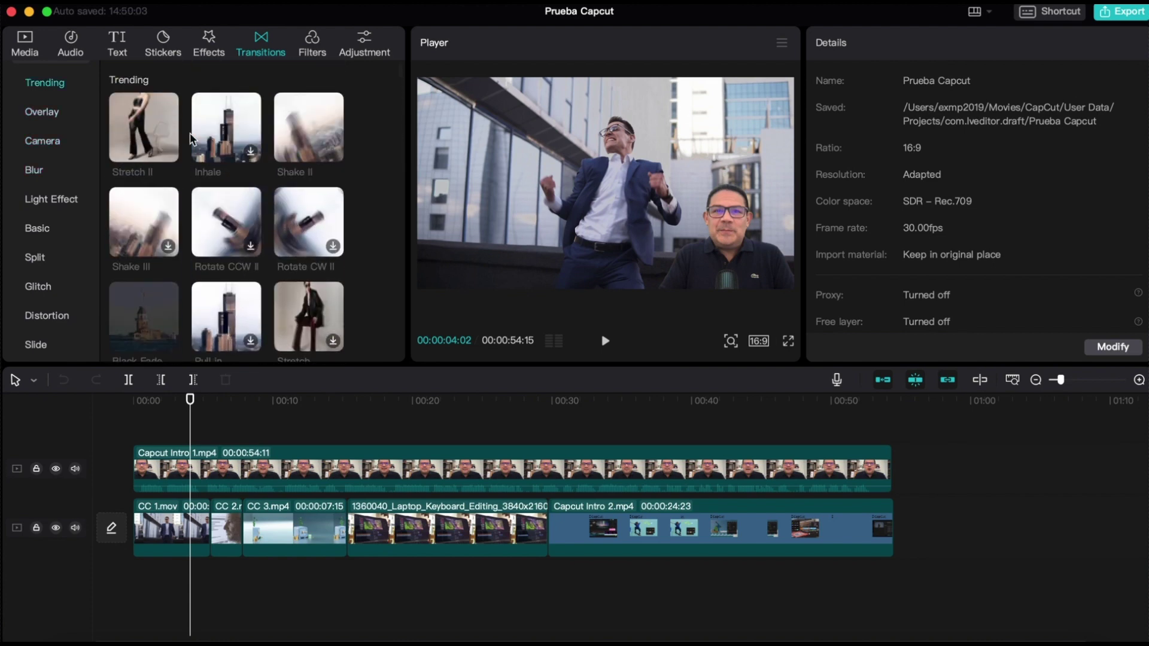
scroll(141, 257, "down", 3)
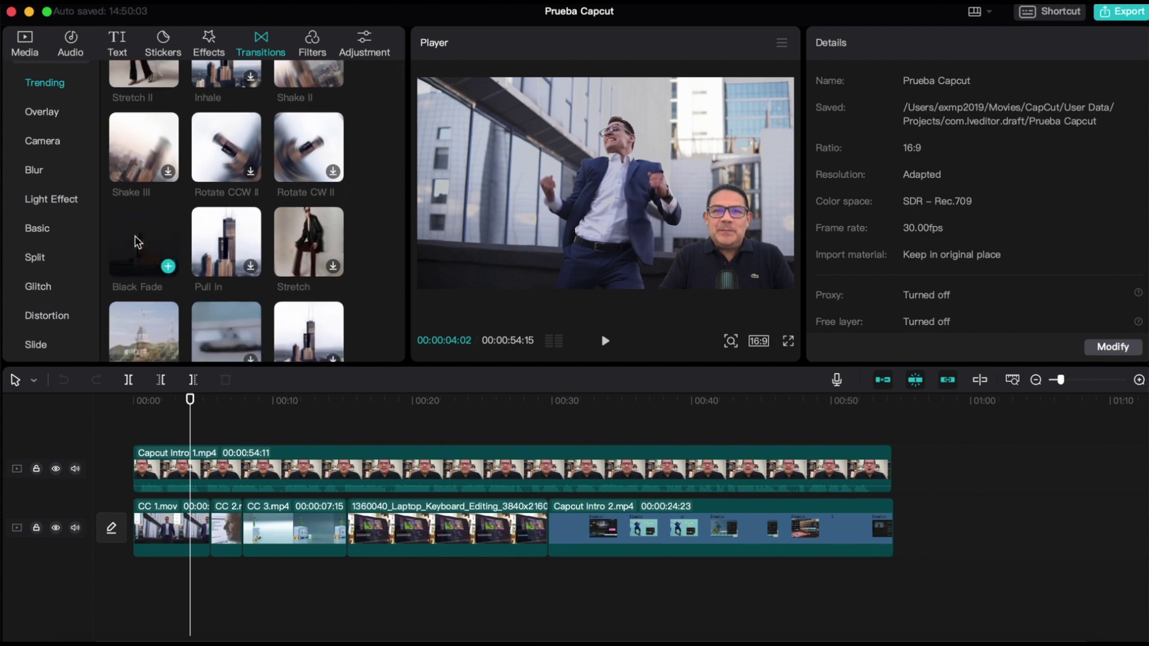
mouse_move(137, 241)
left_mouse_down()
mouse_move(240, 425)
mouse_move(208, 531)
mouse_move(216, 527)
left_mouse_up()
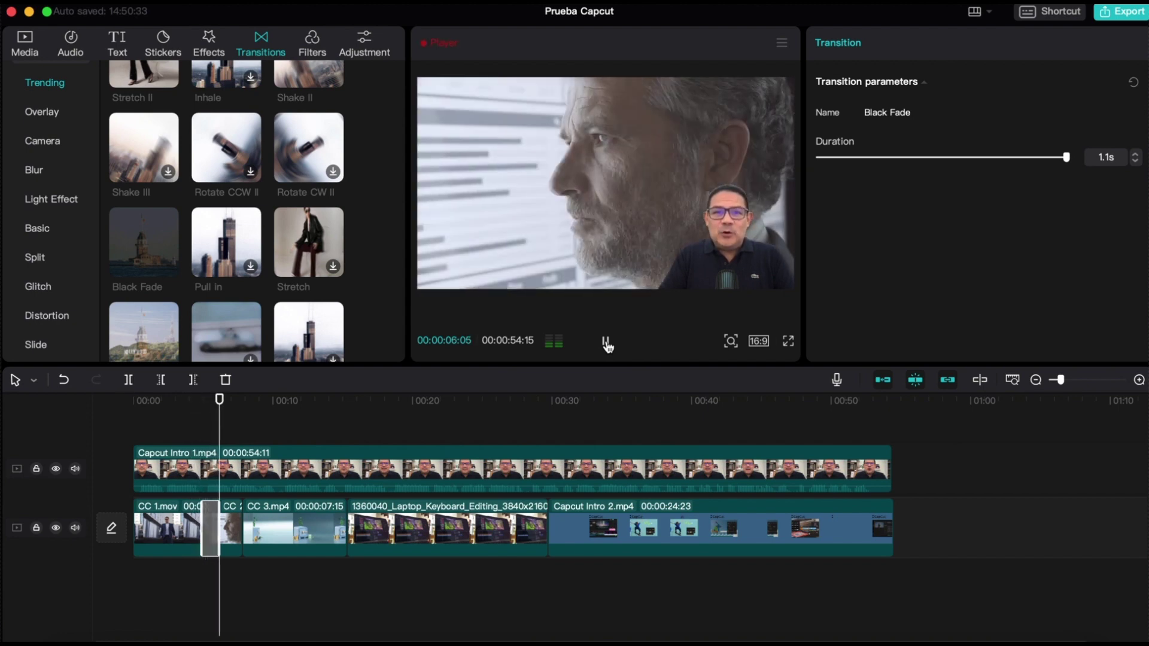
left_click(607, 344)
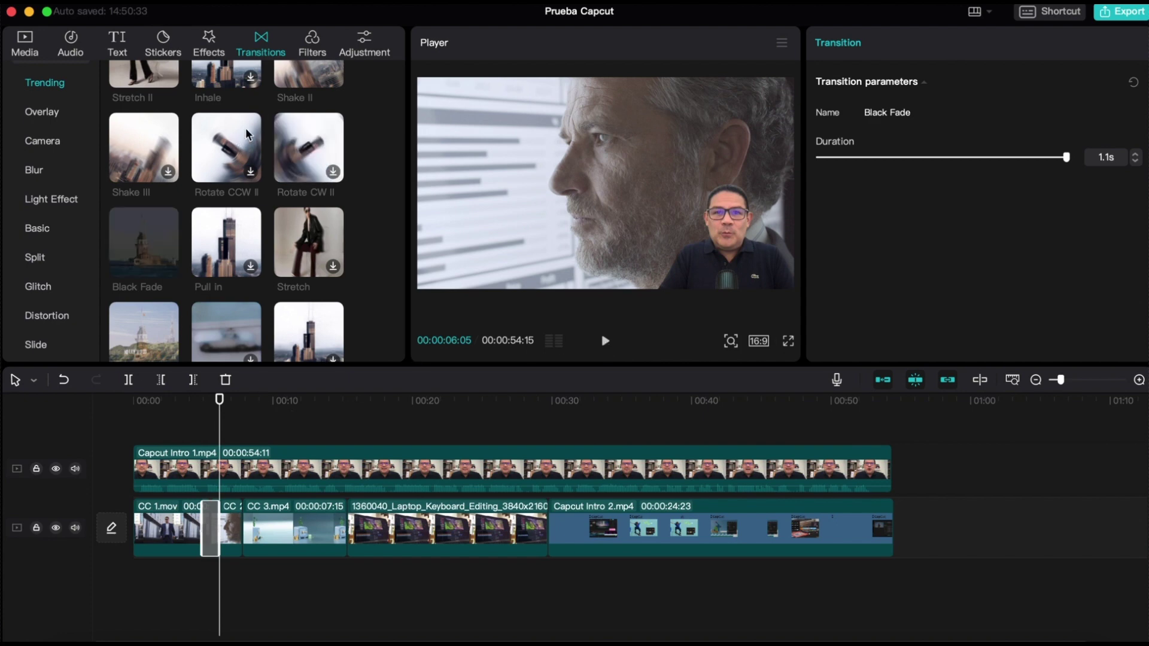
scroll(261, 192, "down", 10)
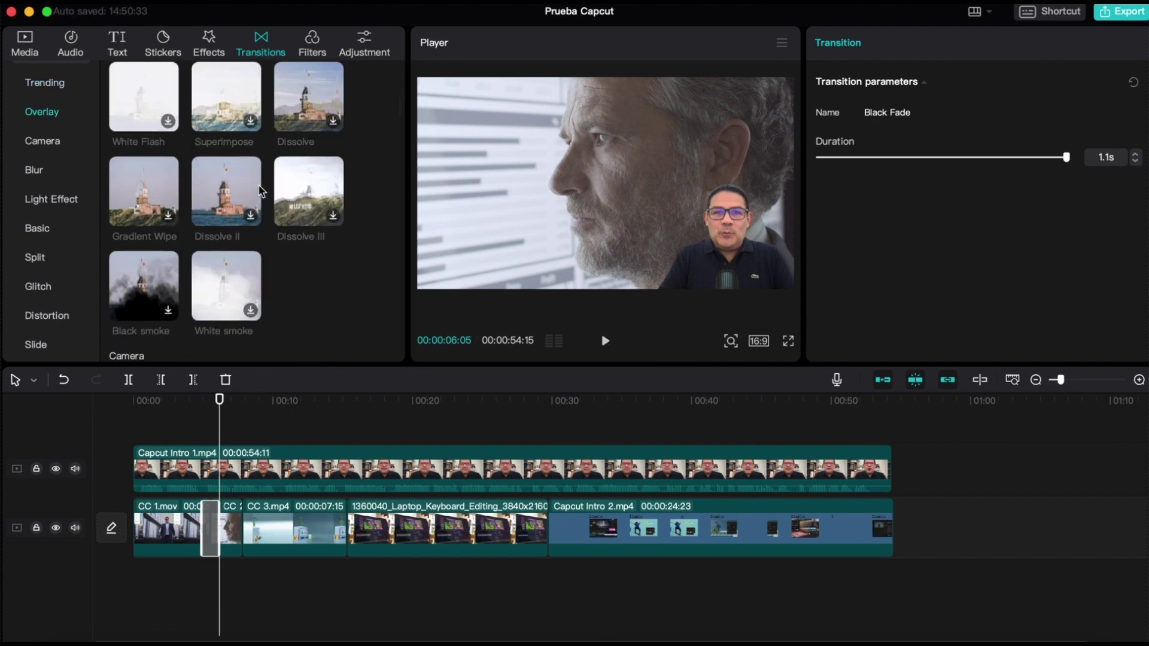
scroll(260, 191, "down", 4)
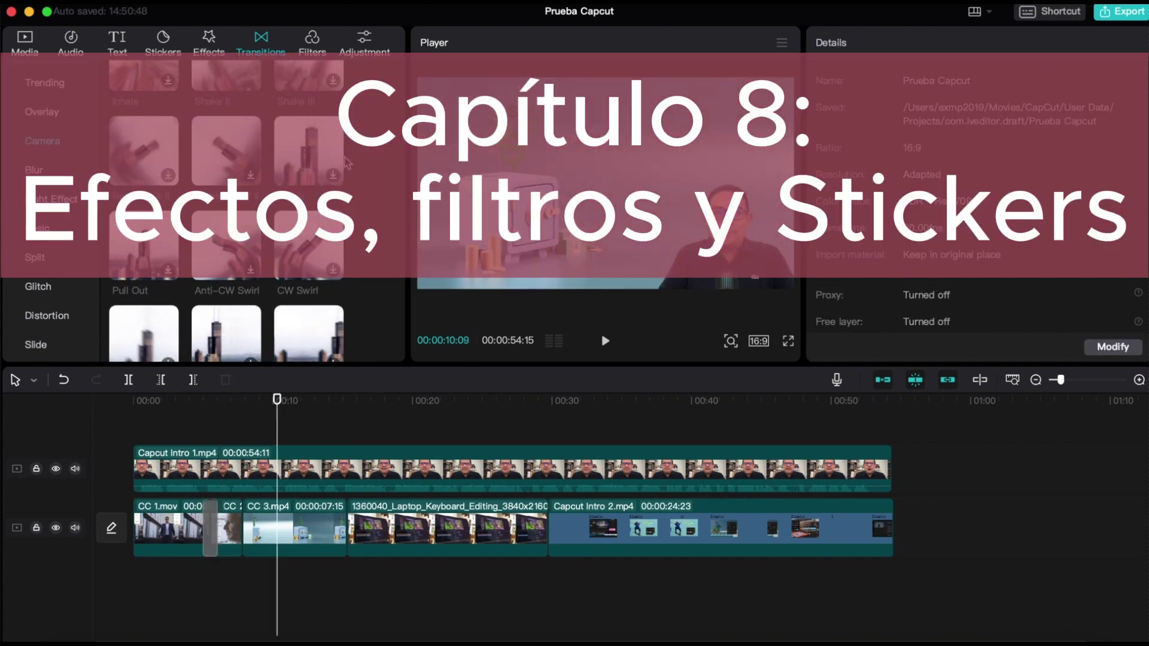
scroll(346, 162, "up", 5)
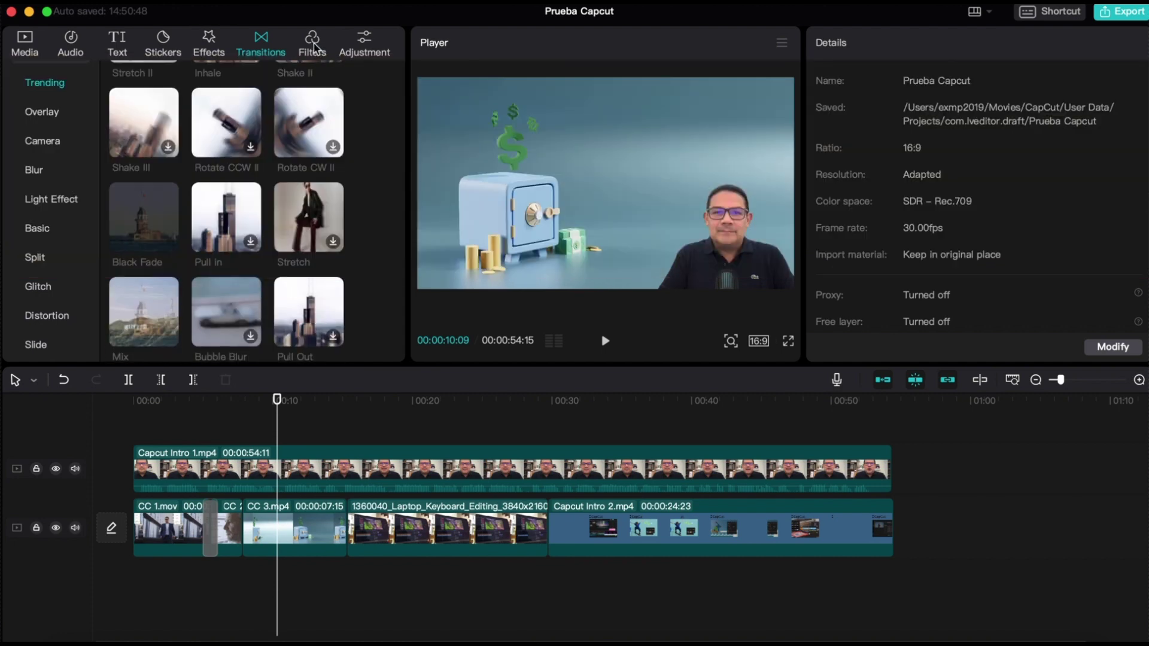
Download the Hope filter and preview it on the CC 3.mp4 frame at 00:00:10:09.
left_click(313, 46)
scroll(357, 253, "down", 2)
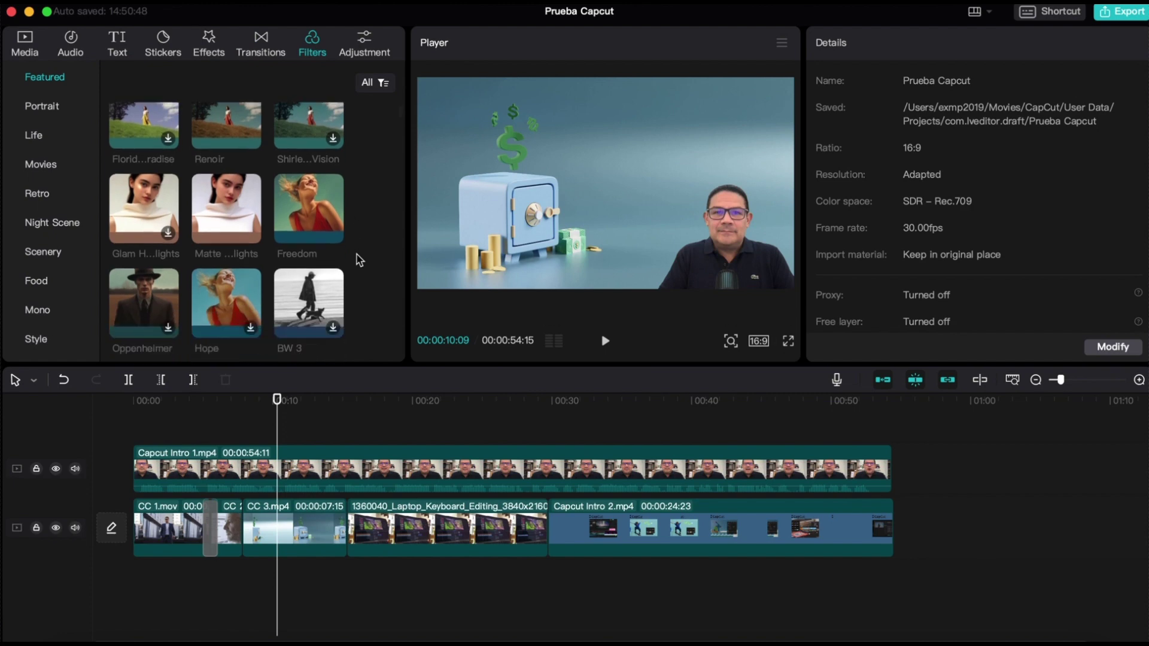
scroll(339, 228, "down", 1)
scroll(339, 230, "up", 1)
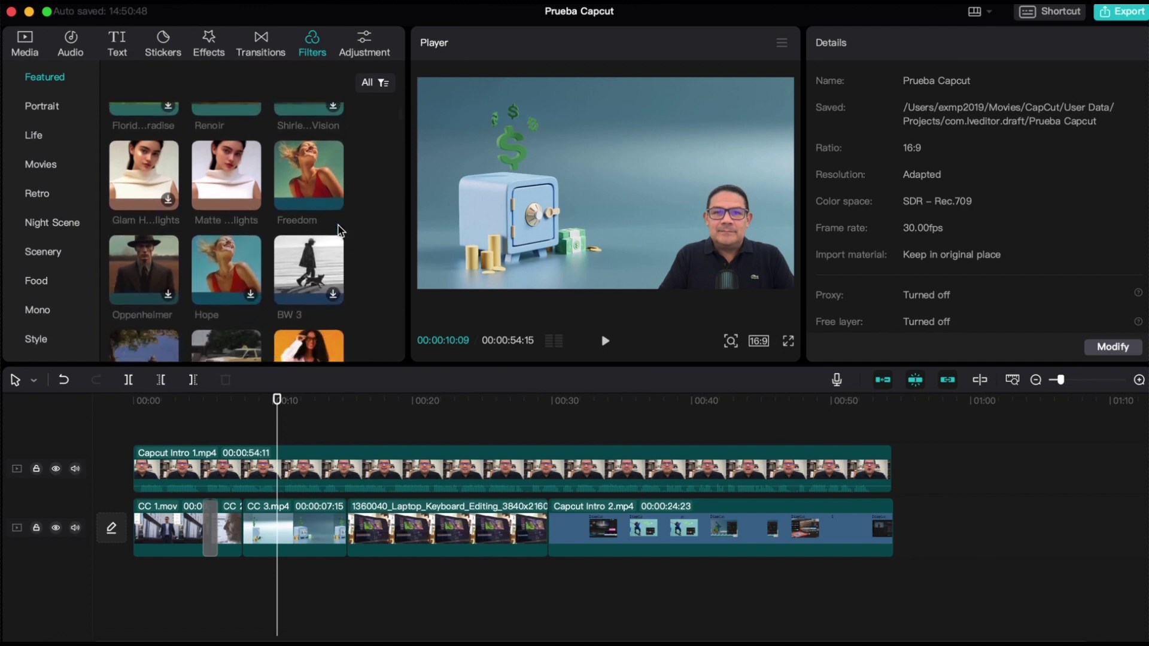
left_click(252, 296)
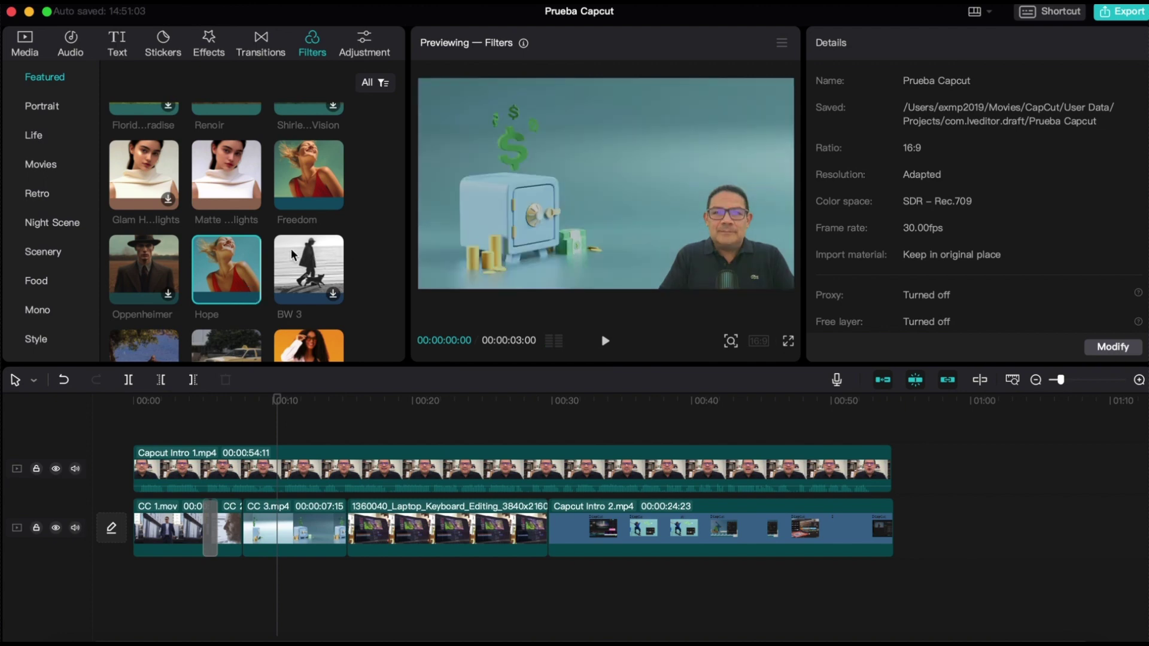
Browse the Featured and Portrait filters, and preview the Berlin filter from the Life category on the same frame.
scroll(295, 264, "down", 3)
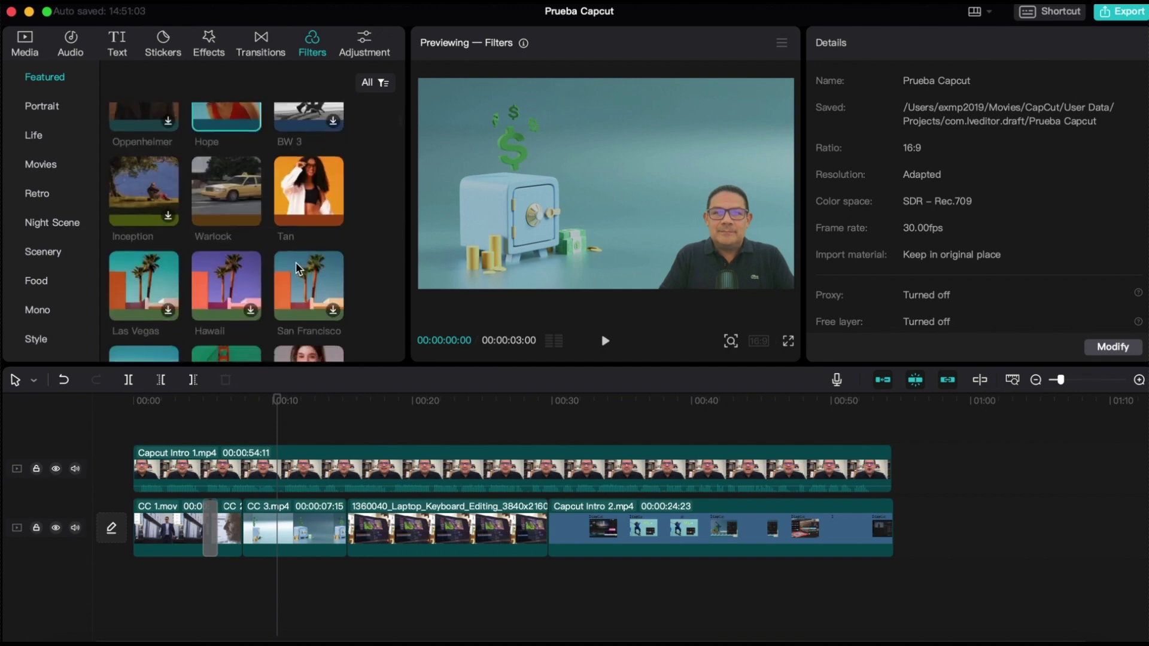
scroll(261, 237, "down", 5)
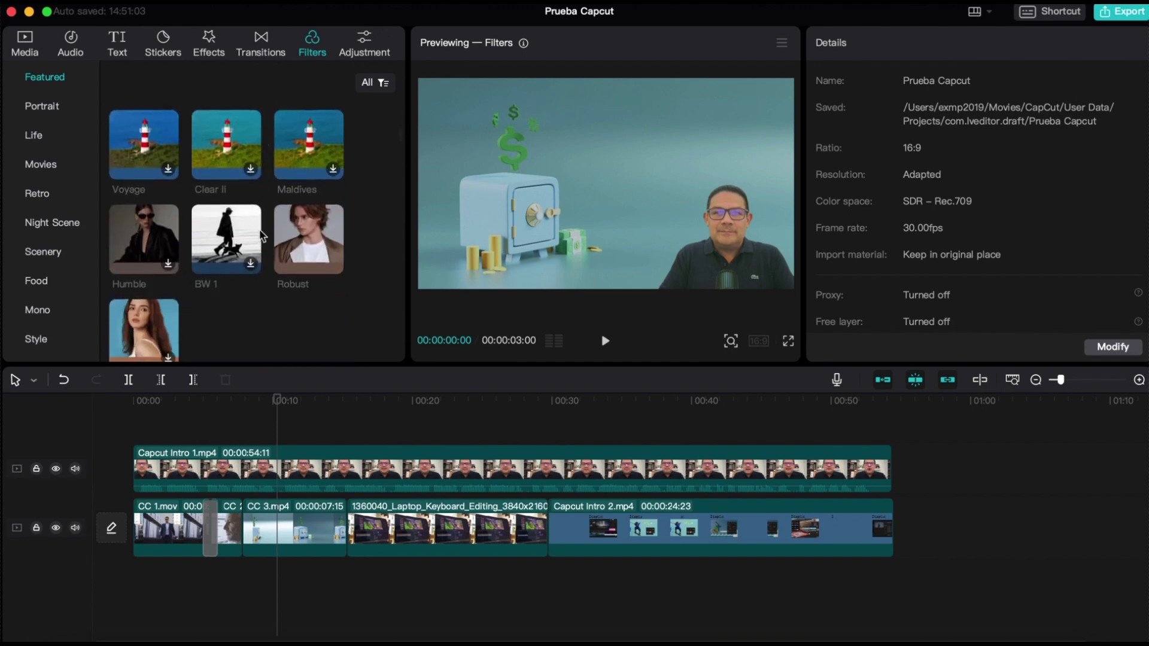
scroll(242, 272, "down", 5)
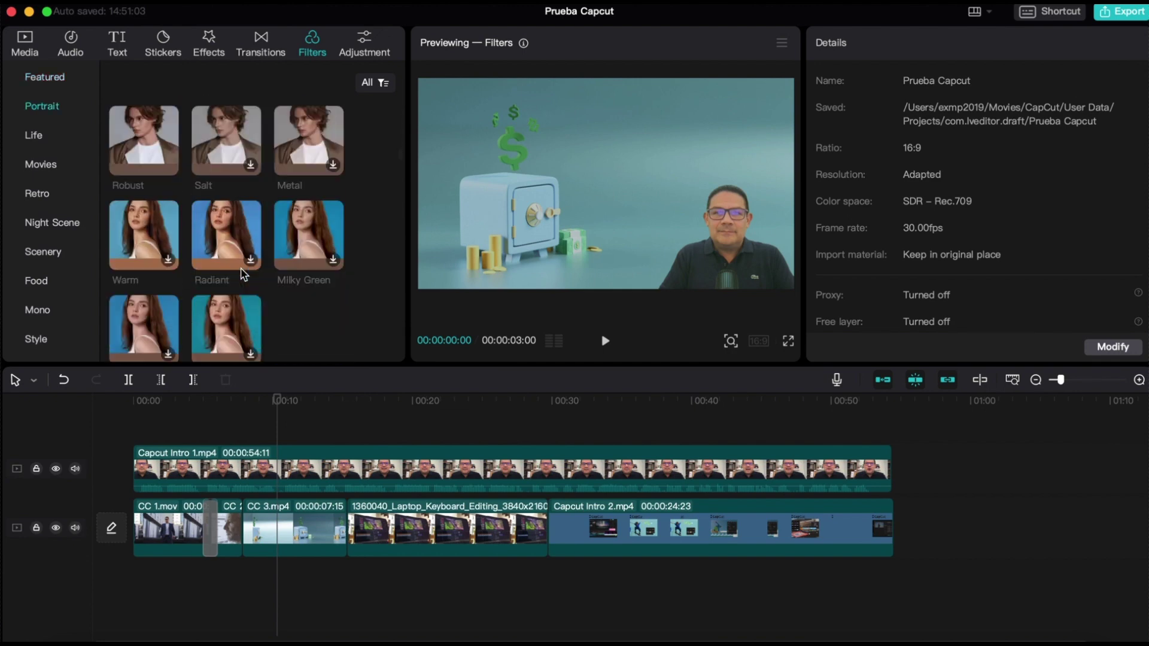
scroll(242, 273, "down", 3)
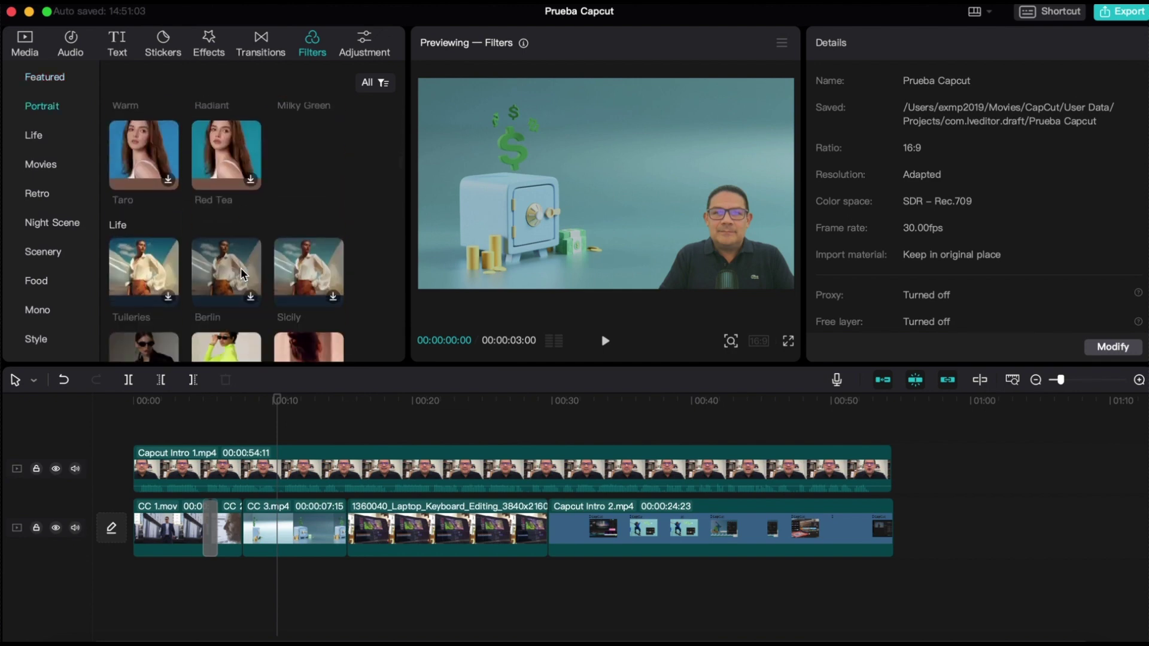
left_click(251, 299)
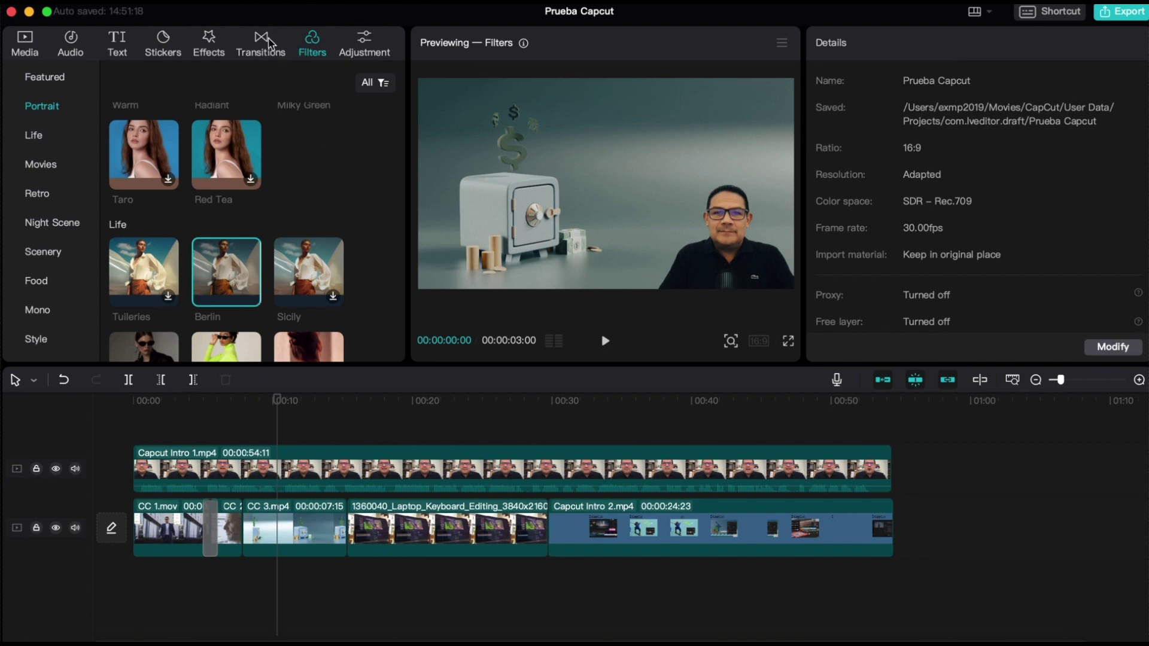
Add the Blu-ray Scanning video effect at 00:00:10:09 above the intro overlay and play that section.
left_click(211, 54)
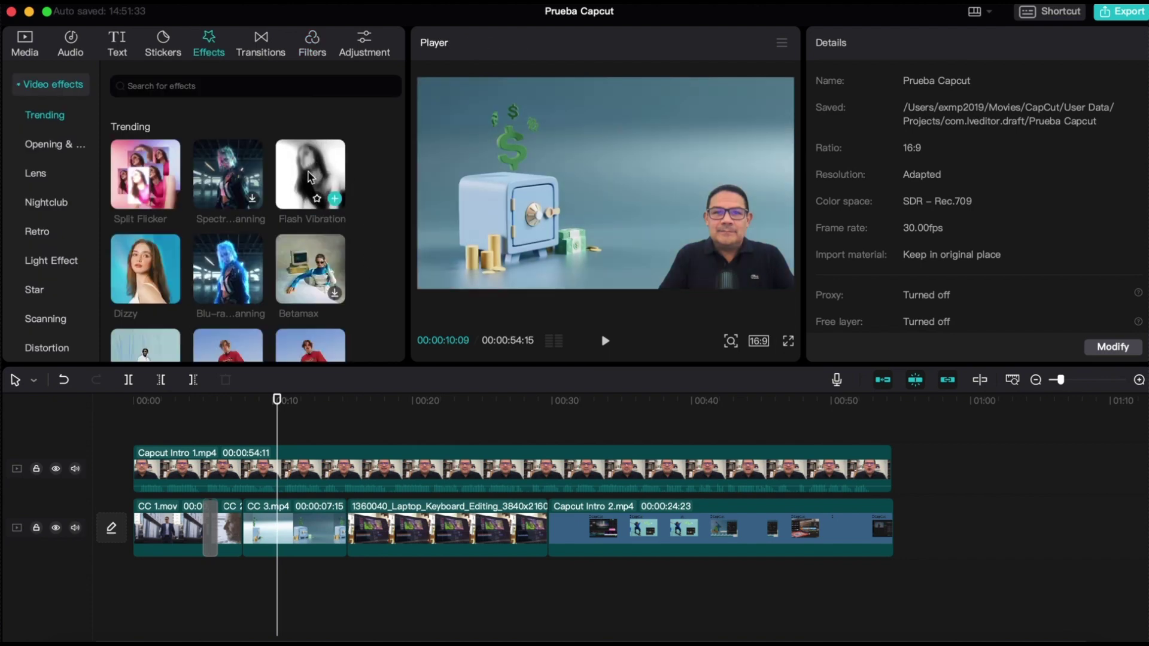
scroll(311, 263, "down", 2)
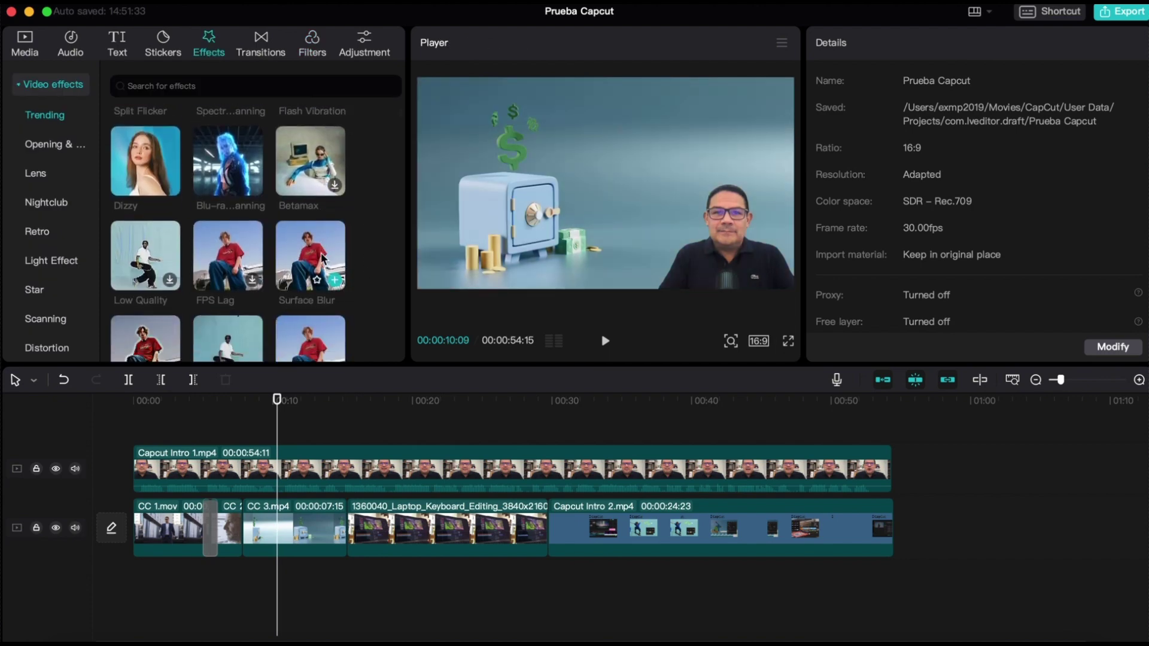
scroll(287, 269, "up", 2)
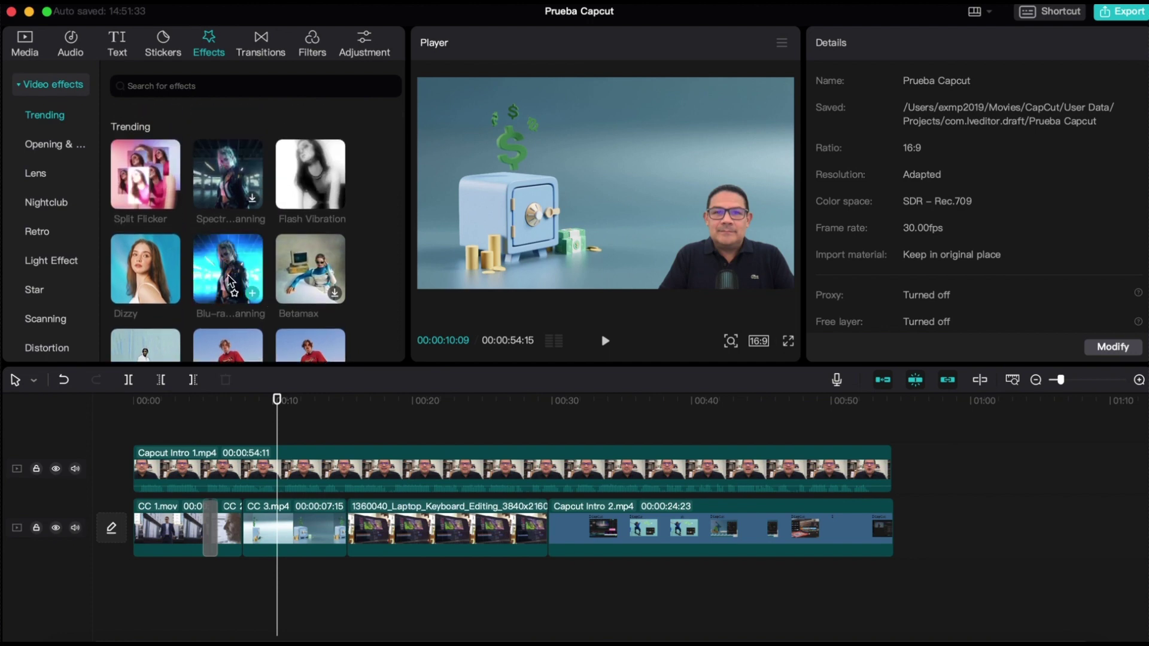
left_click(253, 294)
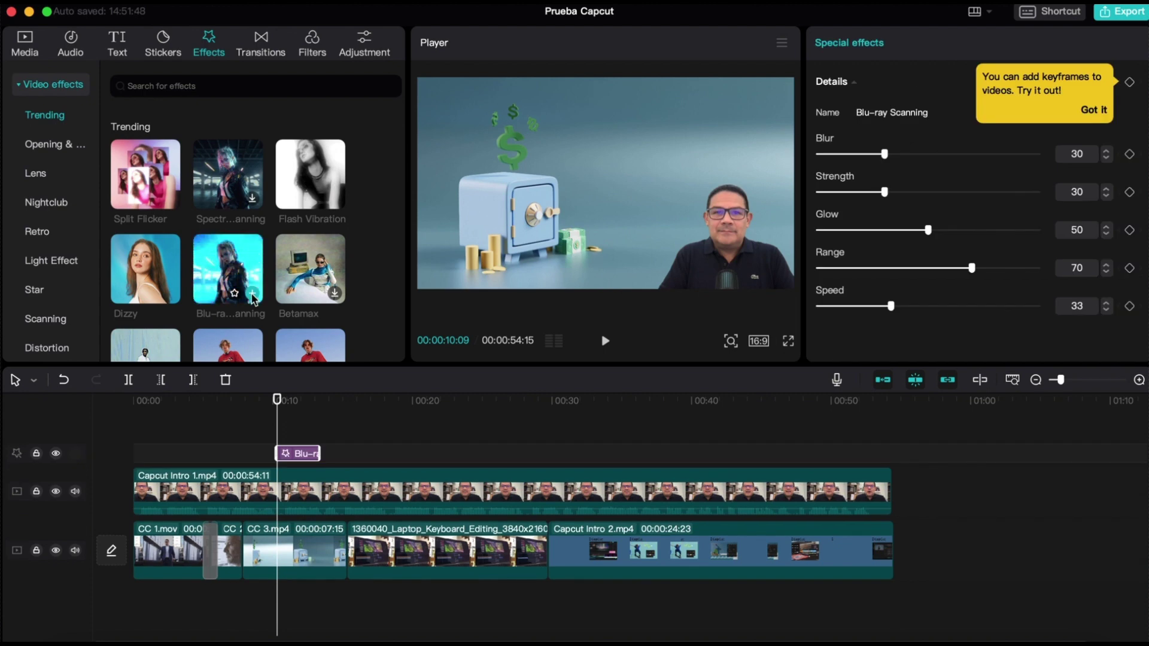
left_click(229, 276)
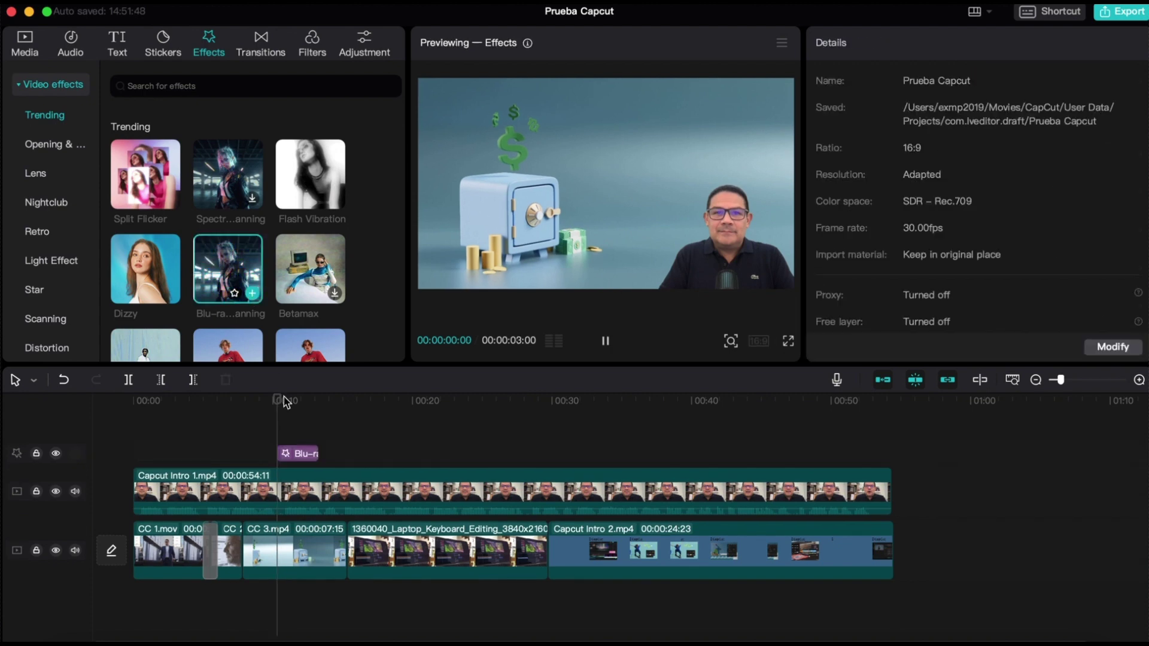
left_click(327, 420)
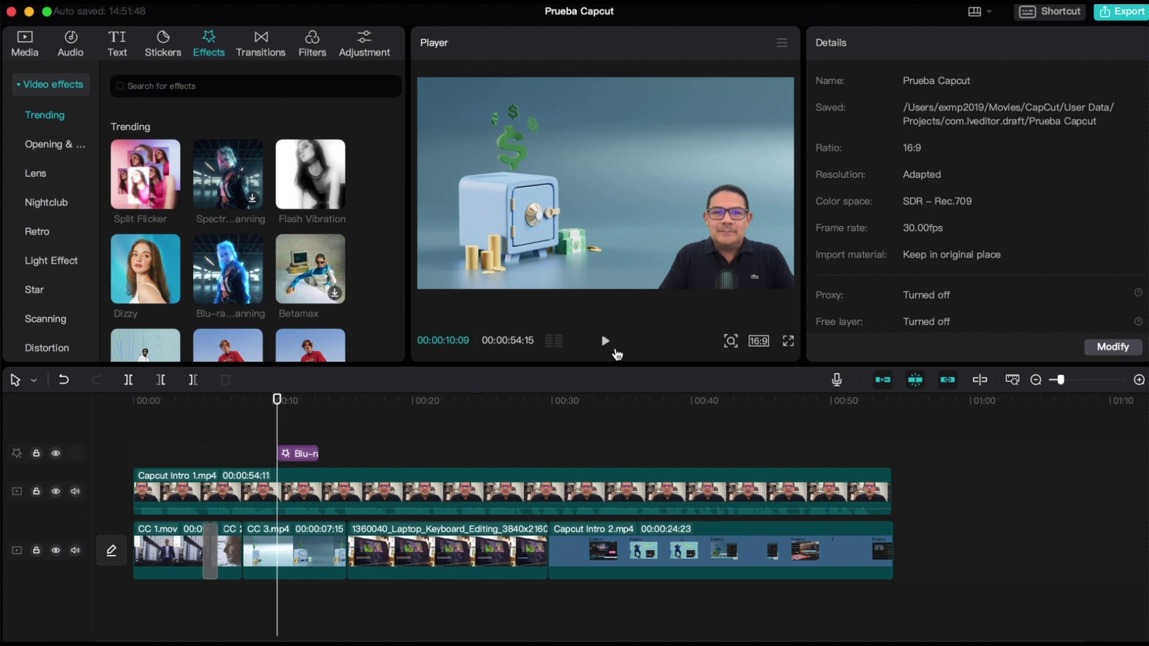
left_click(606, 343)
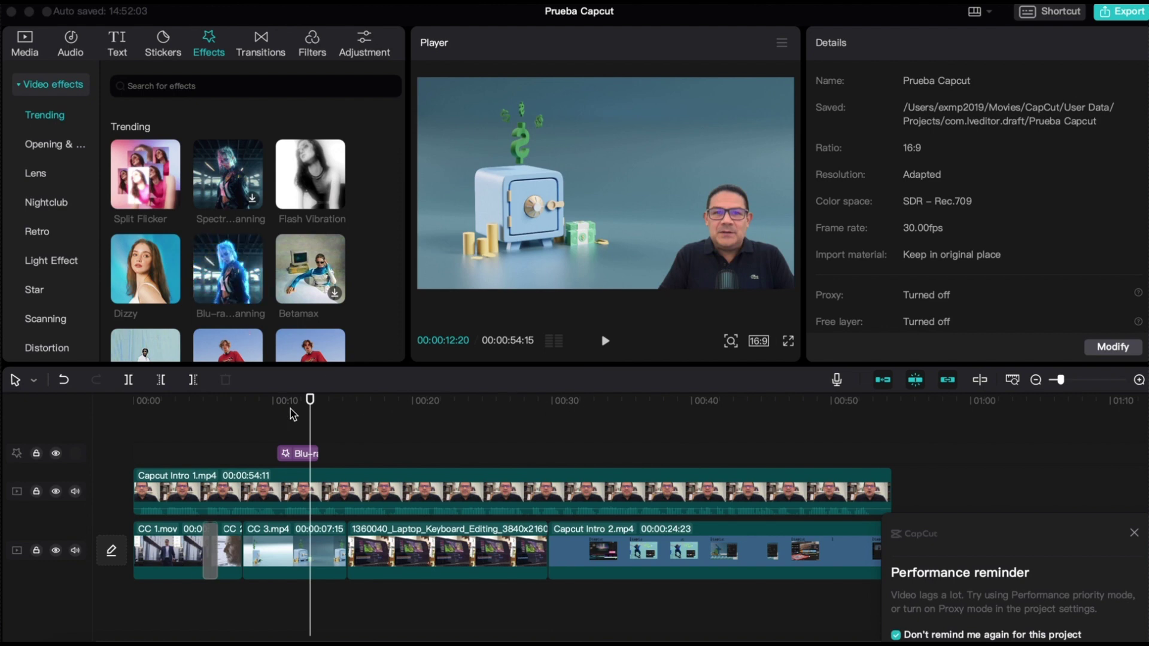
Delete the Blu-ray Scanning effect from the timeline.
left_click(301, 456)
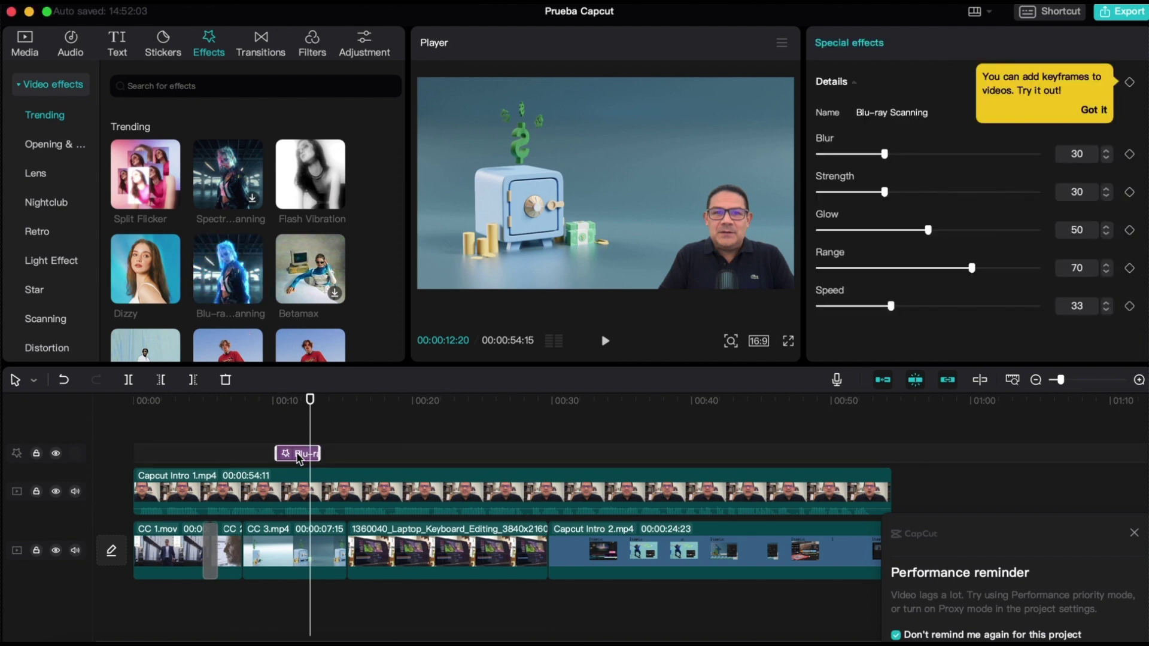
key("Delete")
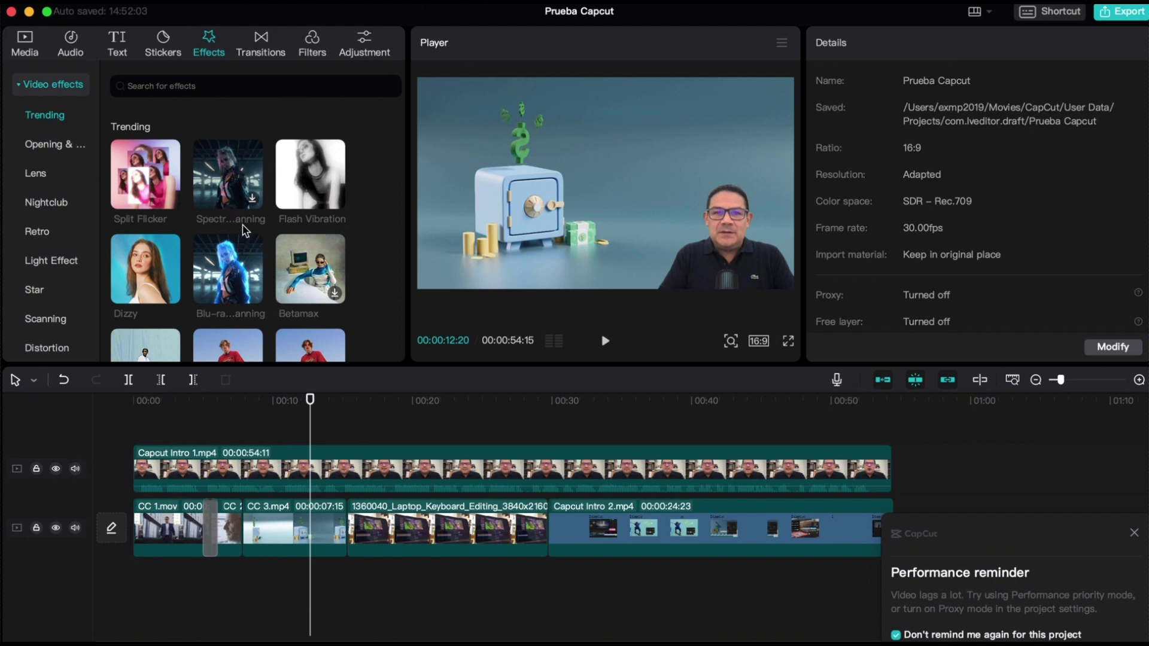
Browse further video effects beyond the Trending category and dismiss the Performance reminder.
scroll(242, 225, "down", 10)
scroll(242, 228, "down", 10)
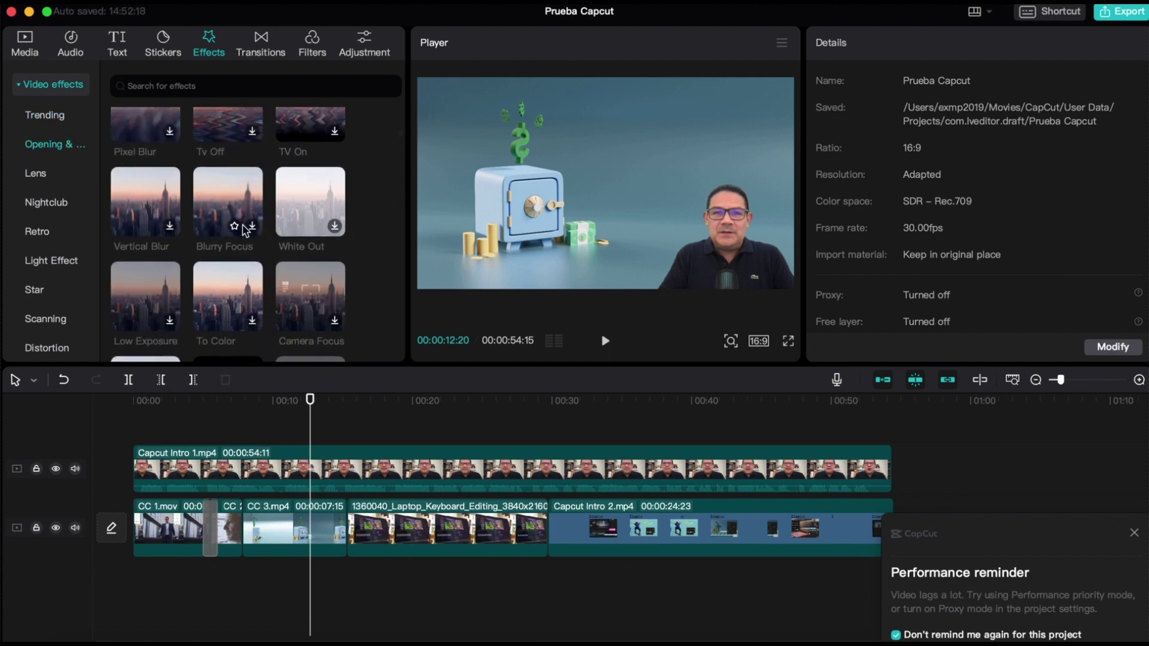
left_click(1134, 534)
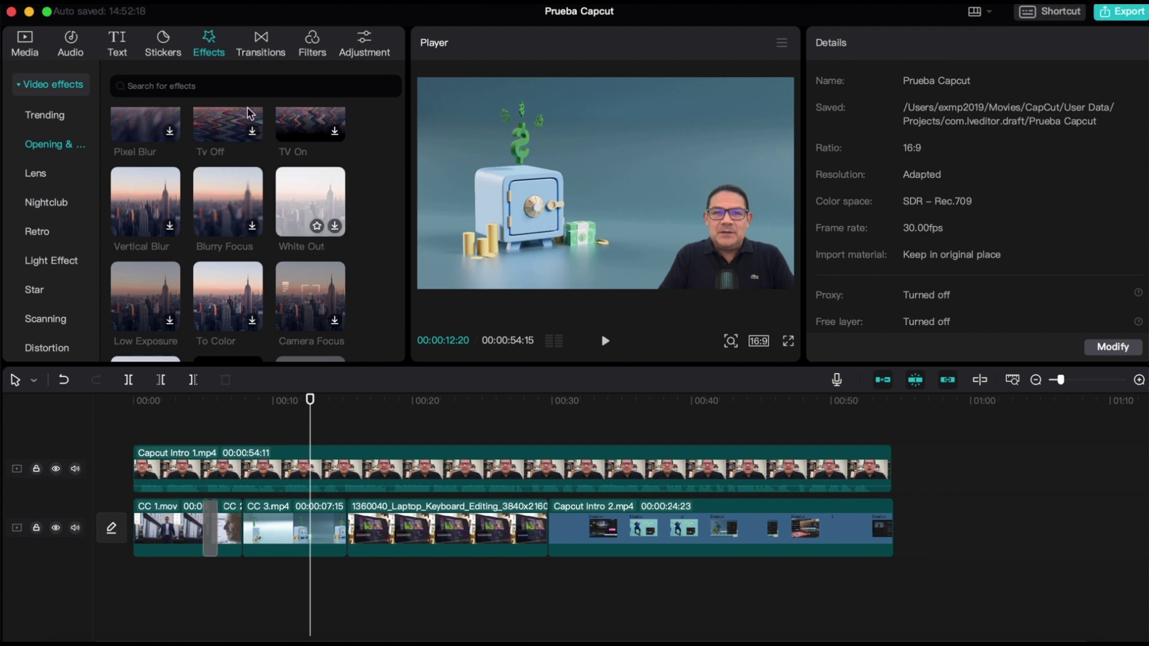
Add the pixel-style pointing hand sticker from the Emphasis category above the intro overlay at about 00:00:12:20.
left_click(166, 53)
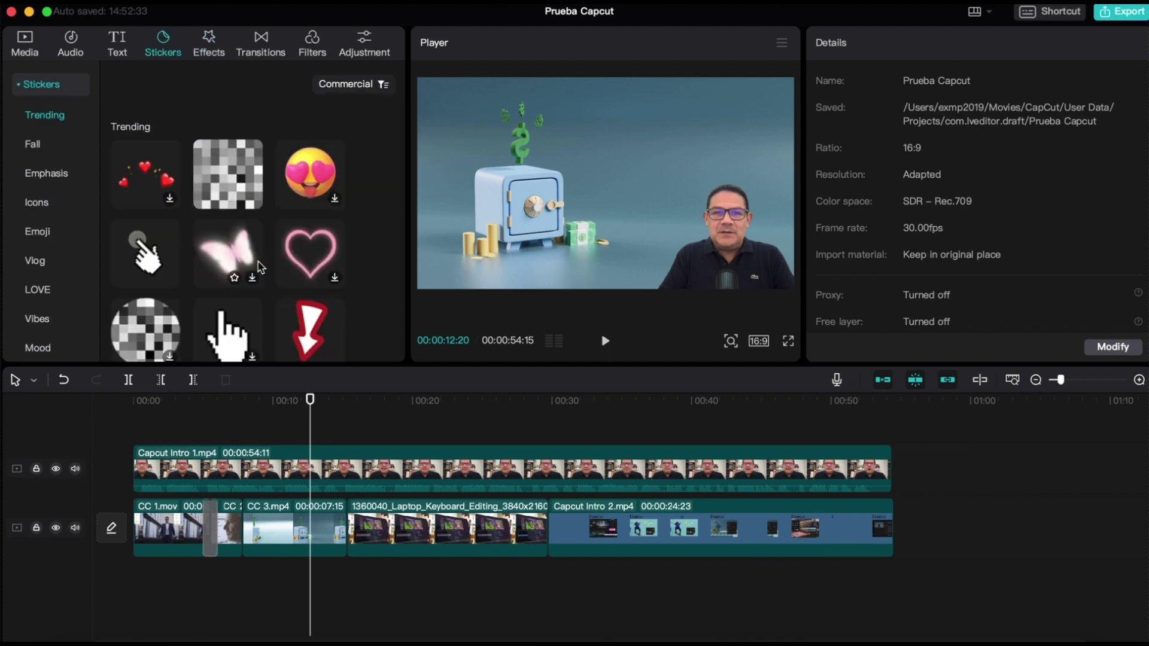
scroll(253, 250, "down", 5)
scroll(253, 254, "down", 15)
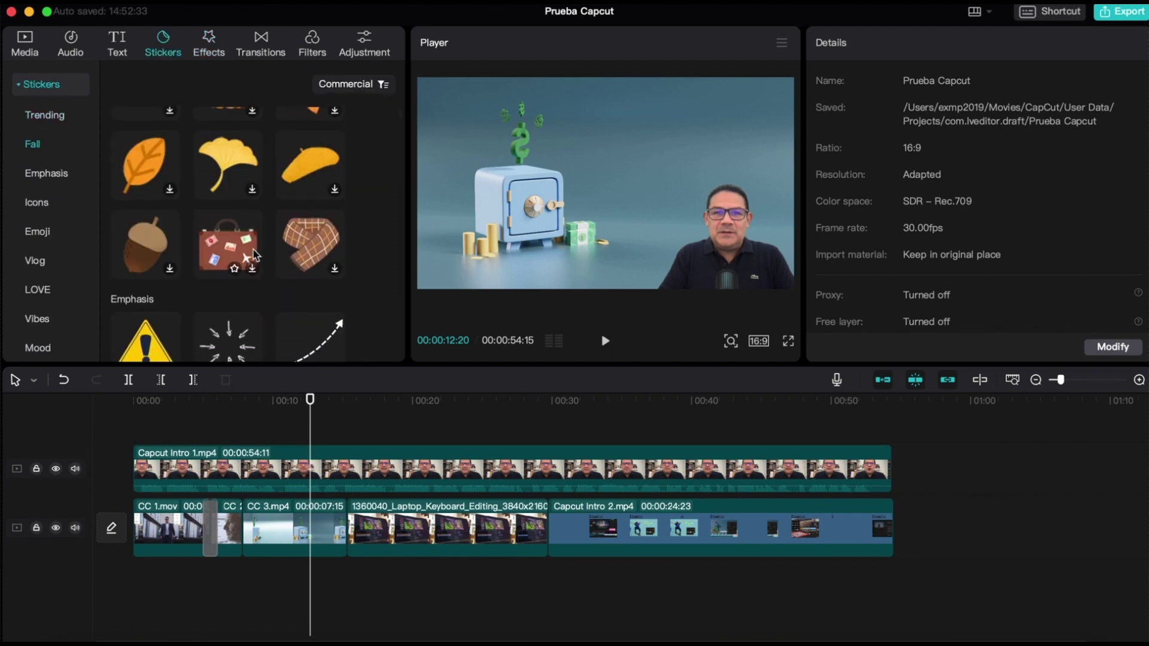
scroll(253, 250, "down", 15)
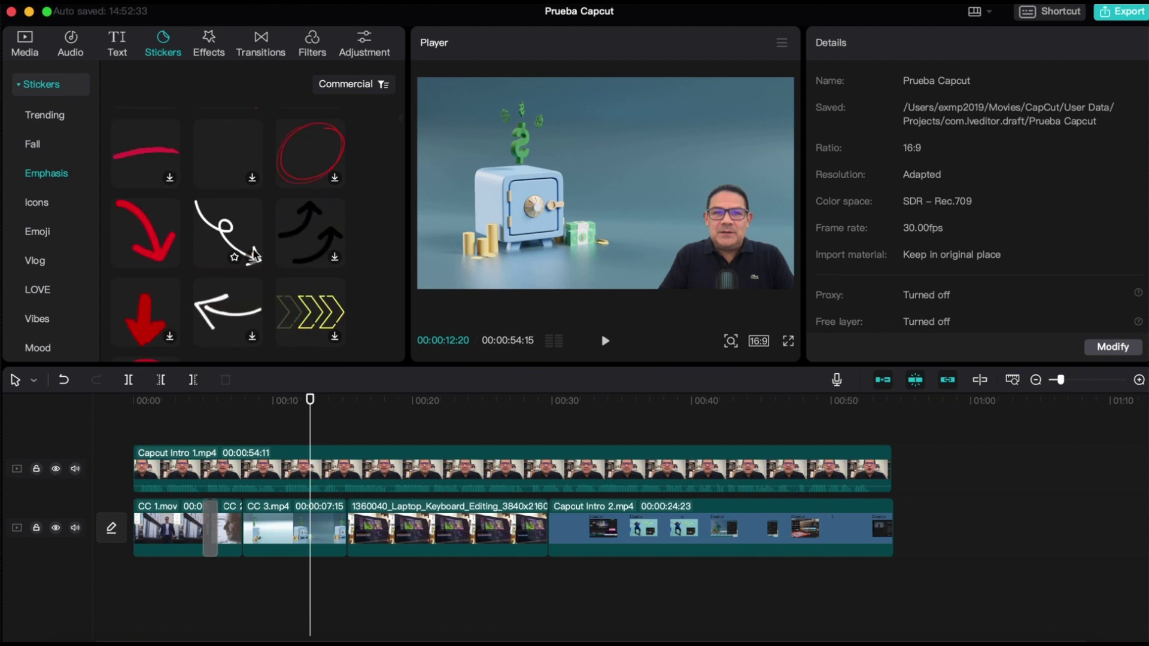
scroll(253, 249, "up", 2)
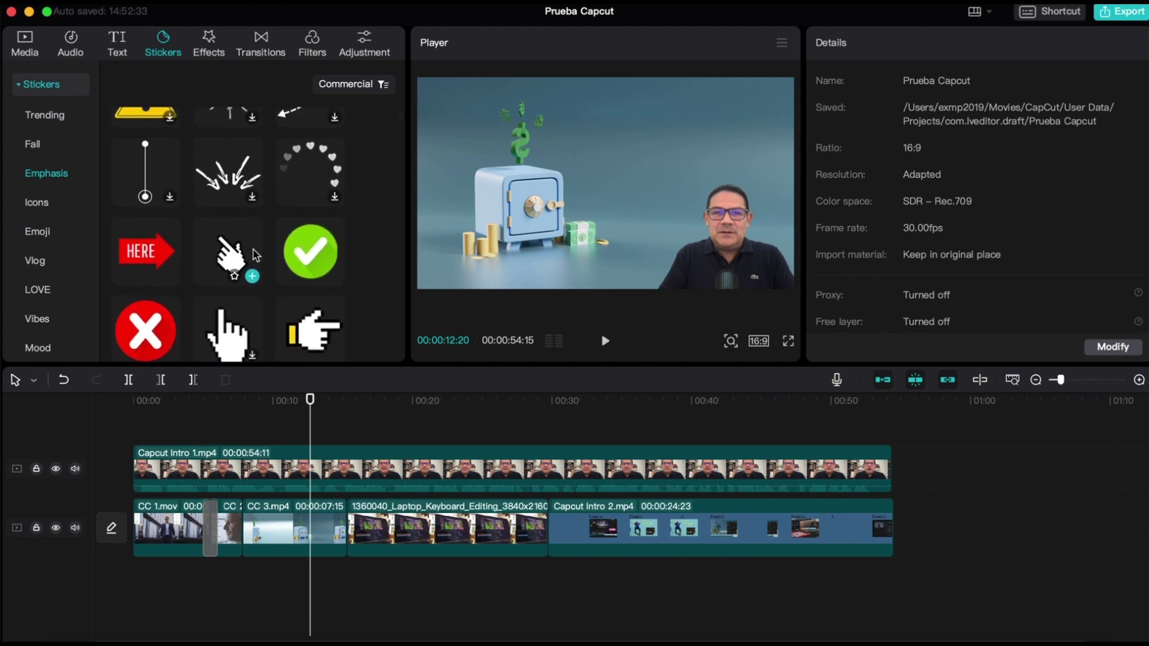
mouse_move(309, 283)
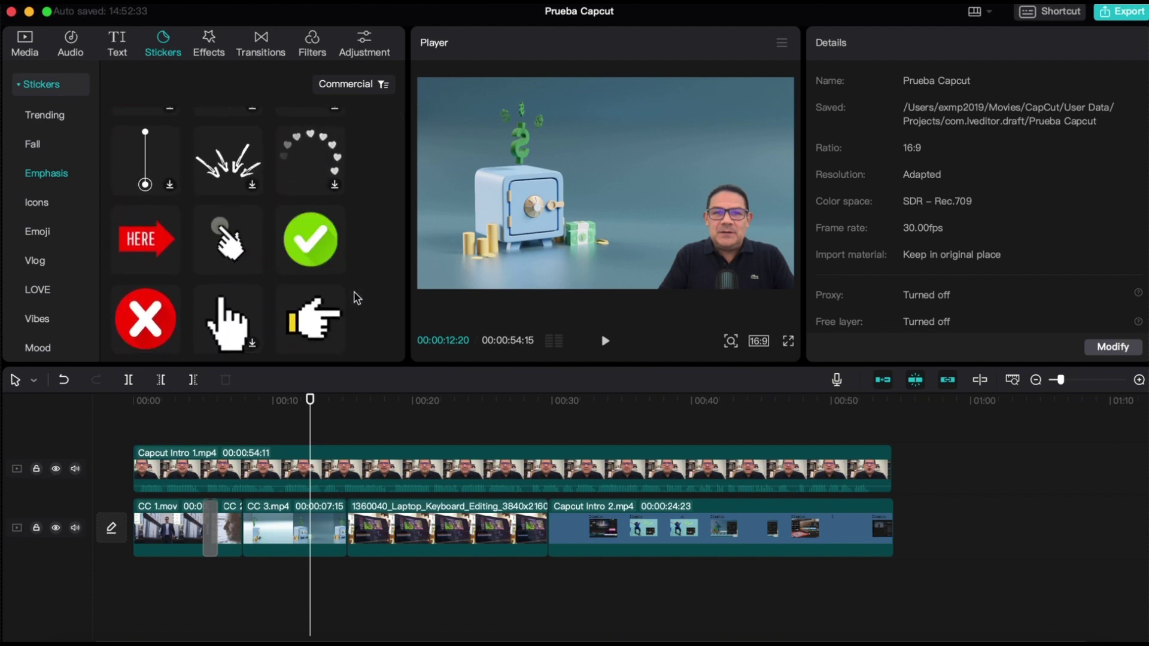
scroll(309, 282, "down", 2)
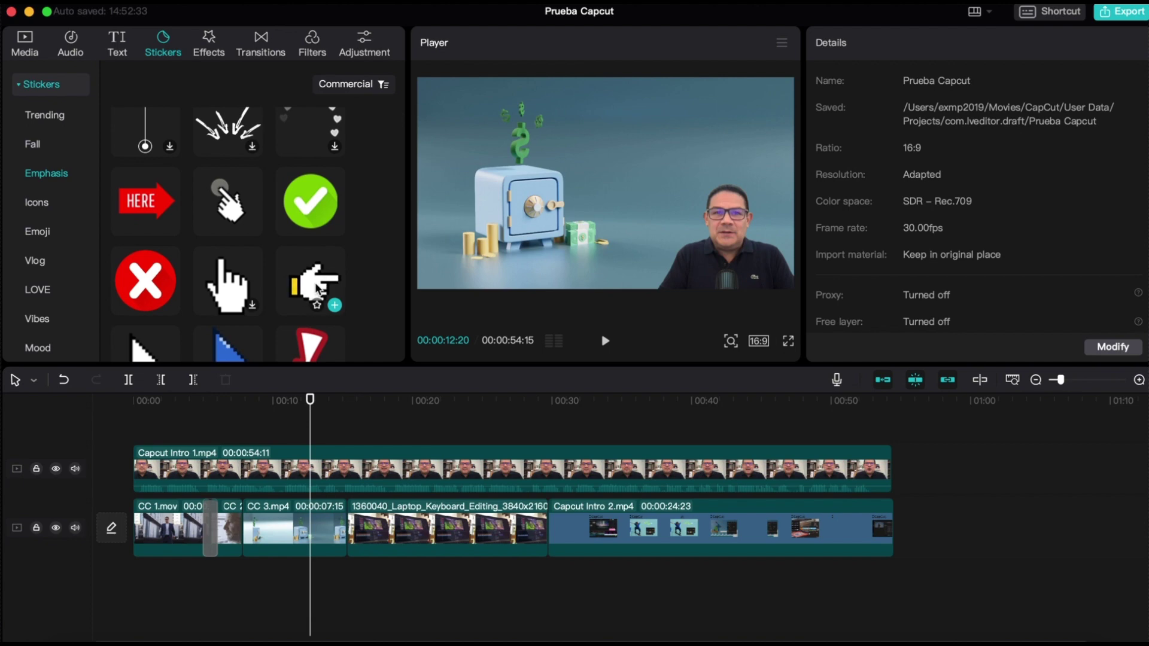
left_click_drag(310, 334, 309, 430)
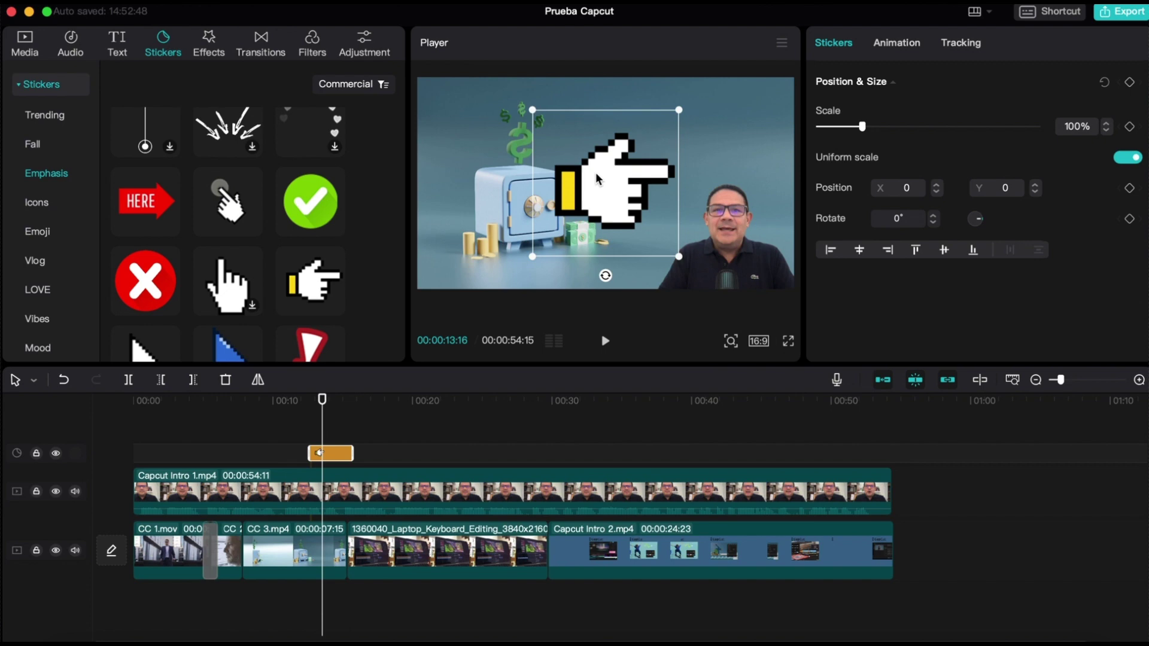
Scale the hand sticker to 53%, place it at X 428, Y -289 beside the presenter, and trim its end to about 00:00:15.
left_click_drag(534, 110, 567, 145)
left_click_drag(593, 184, 636, 209)
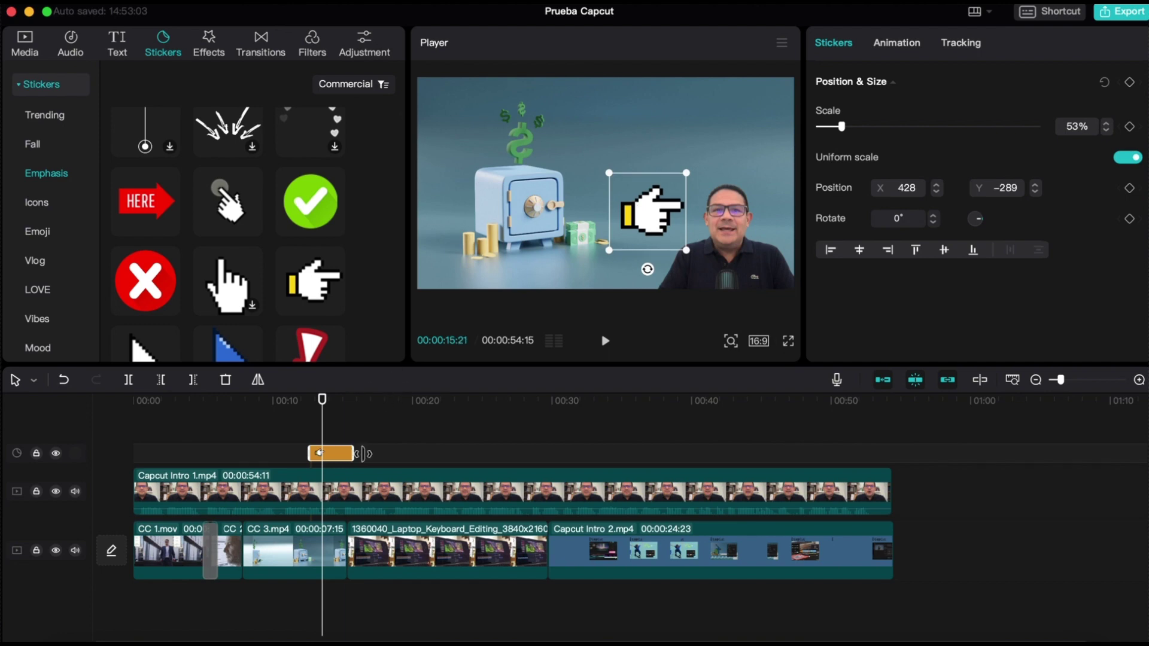
left_click_drag(361, 454, 318, 435)
Play the section containing the hand sticker from about 00:00:10:27.
left_click(285, 435)
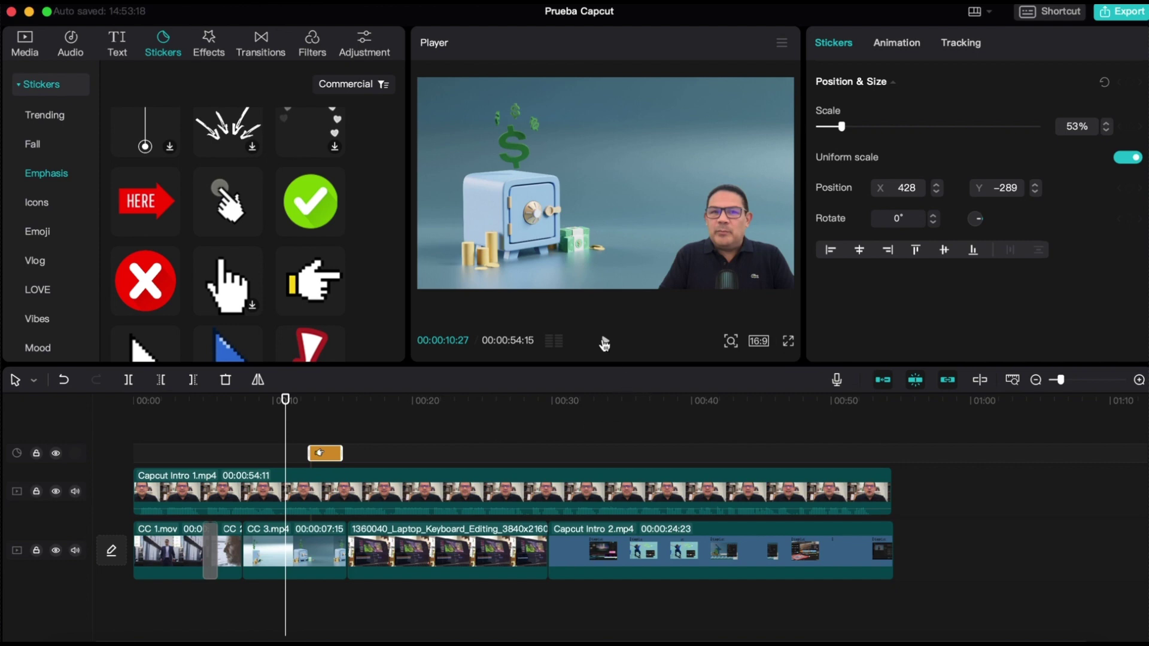
left_click(605, 343)
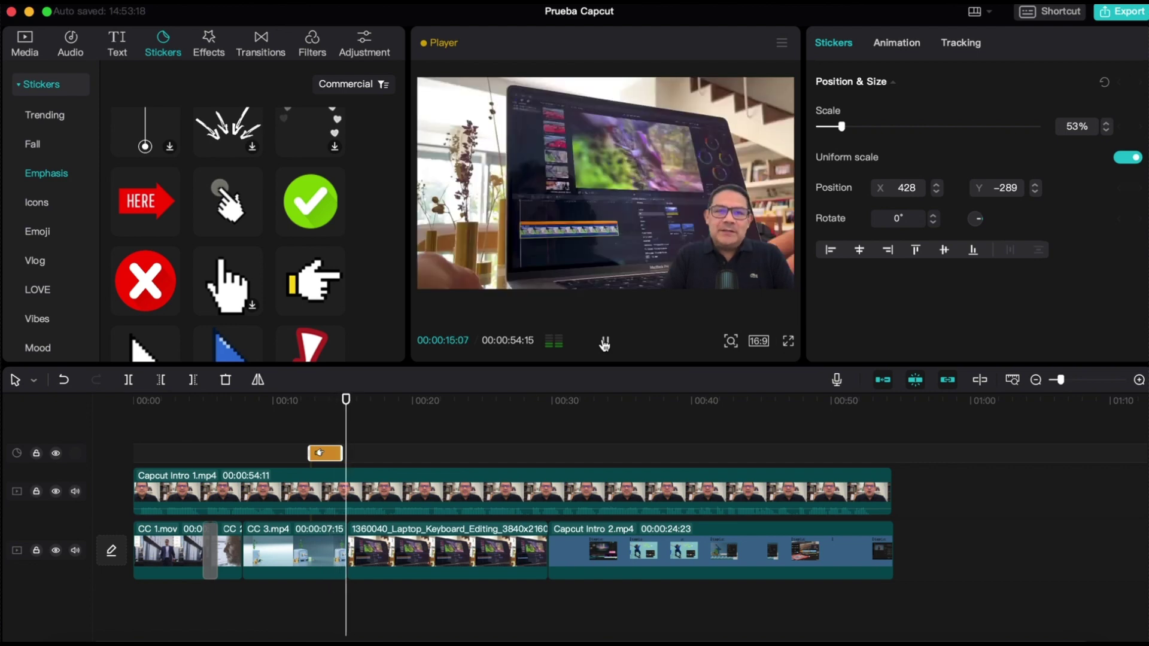
left_click(604, 343)
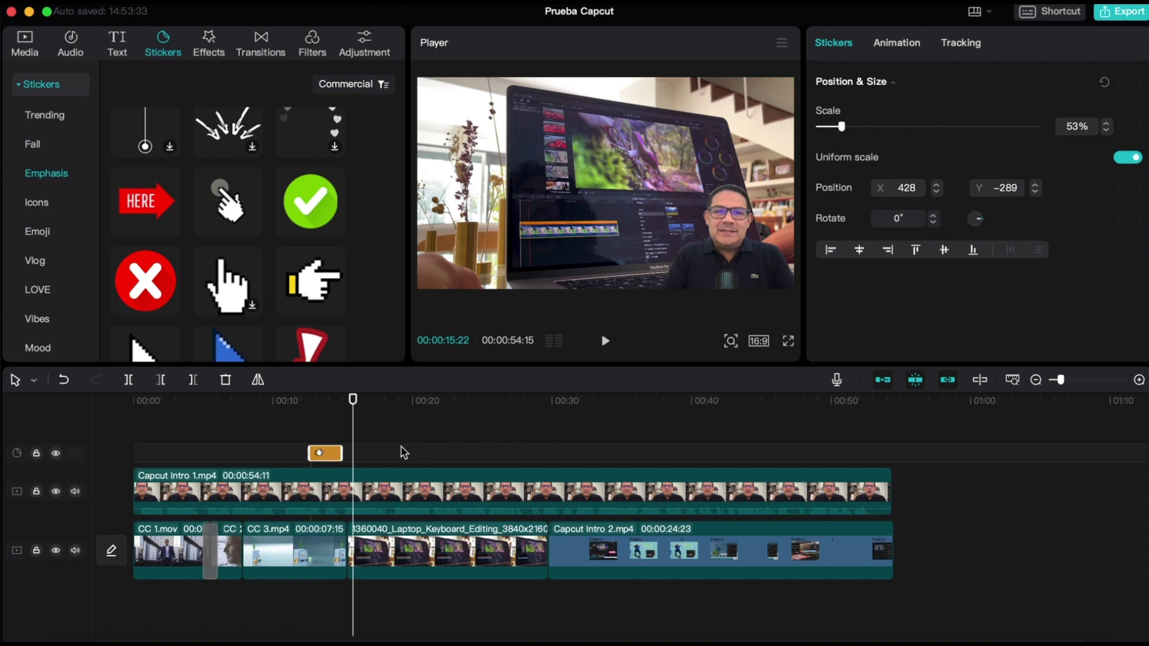
Browse the remaining Emphasis stickers and the Icons category, including the call, battery and playback icons.
scroll(252, 207, "down", 5)
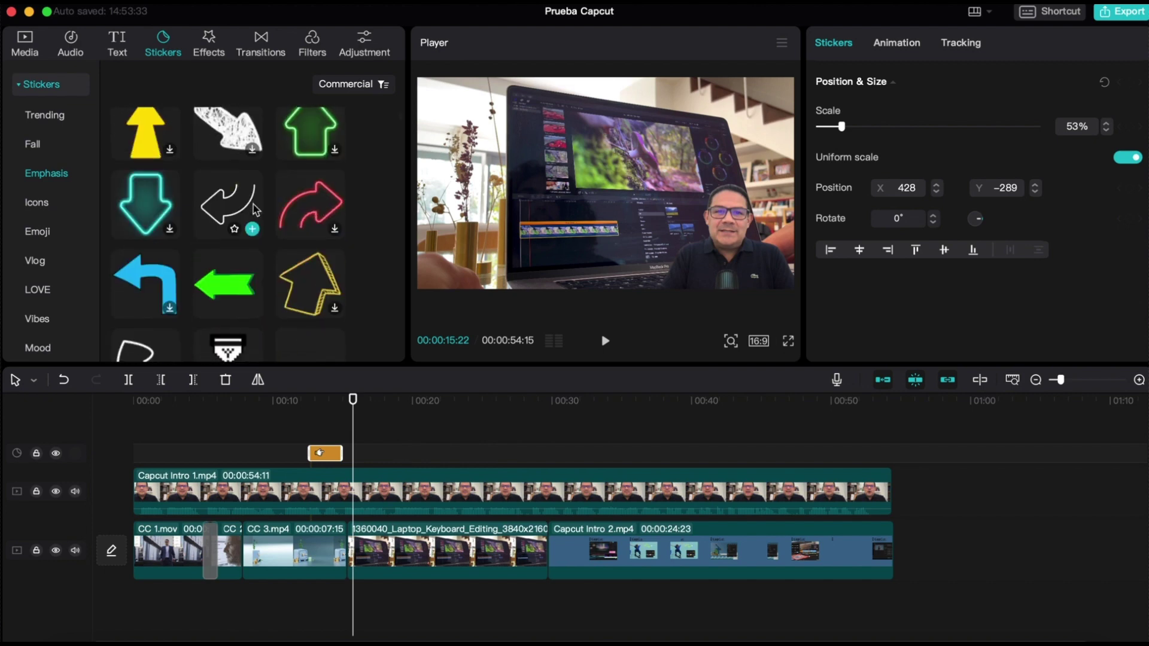
scroll(257, 210, "down", 10)
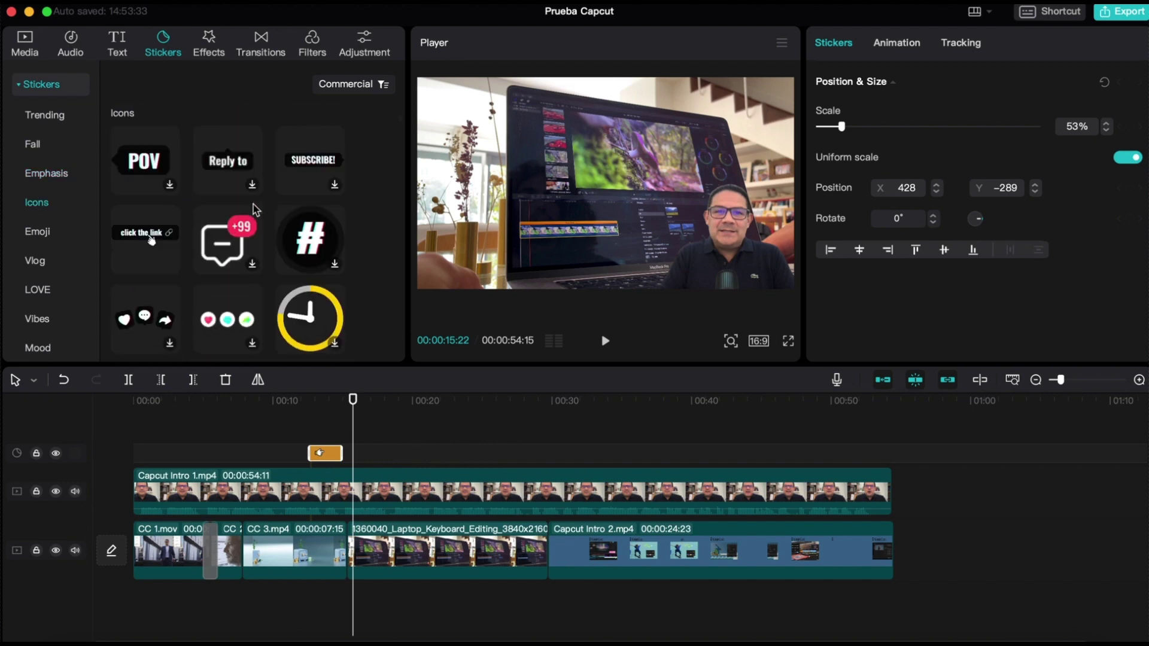
scroll(256, 209, "down", 10)
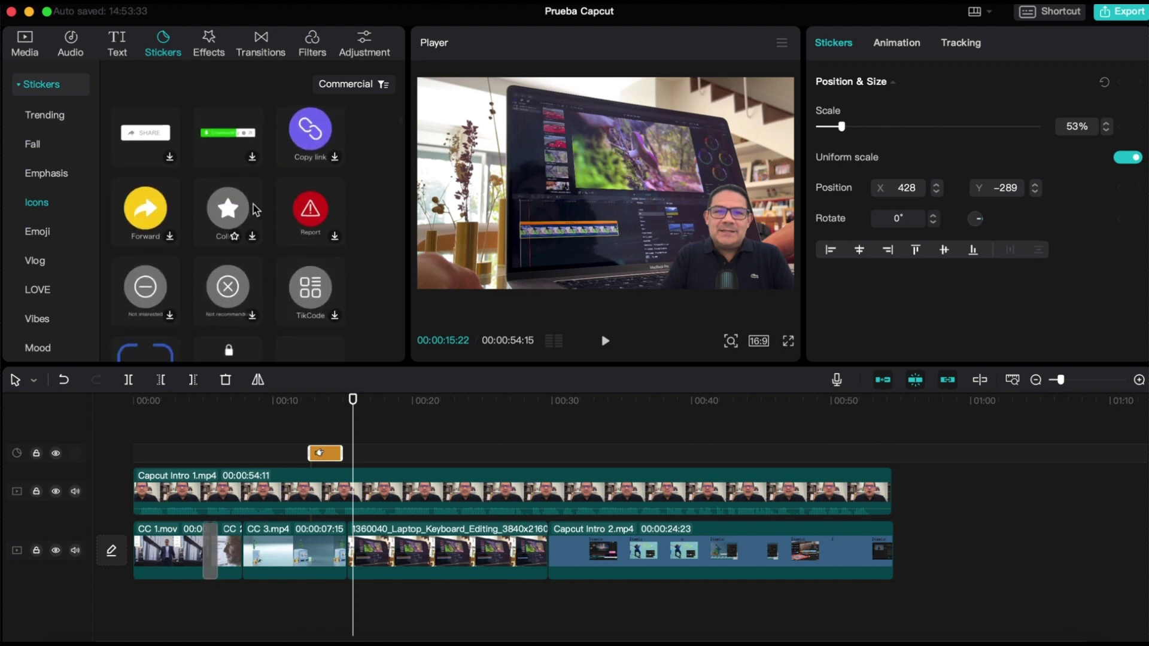
scroll(256, 209, "down", 5)
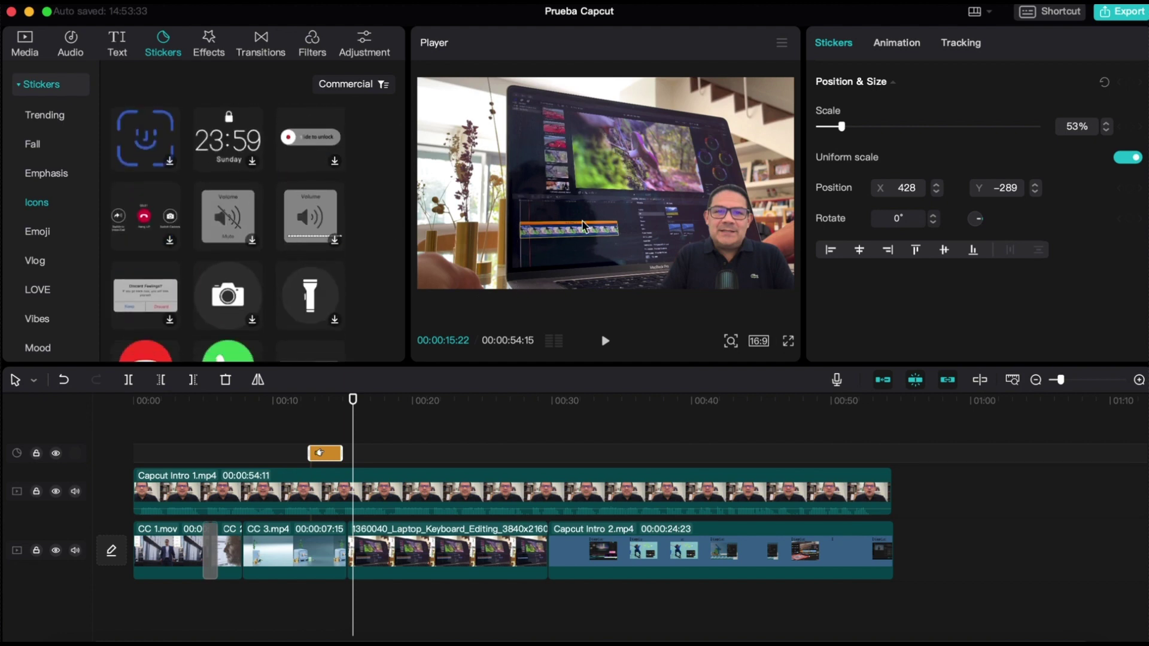
scroll(314, 311, "down", 3)
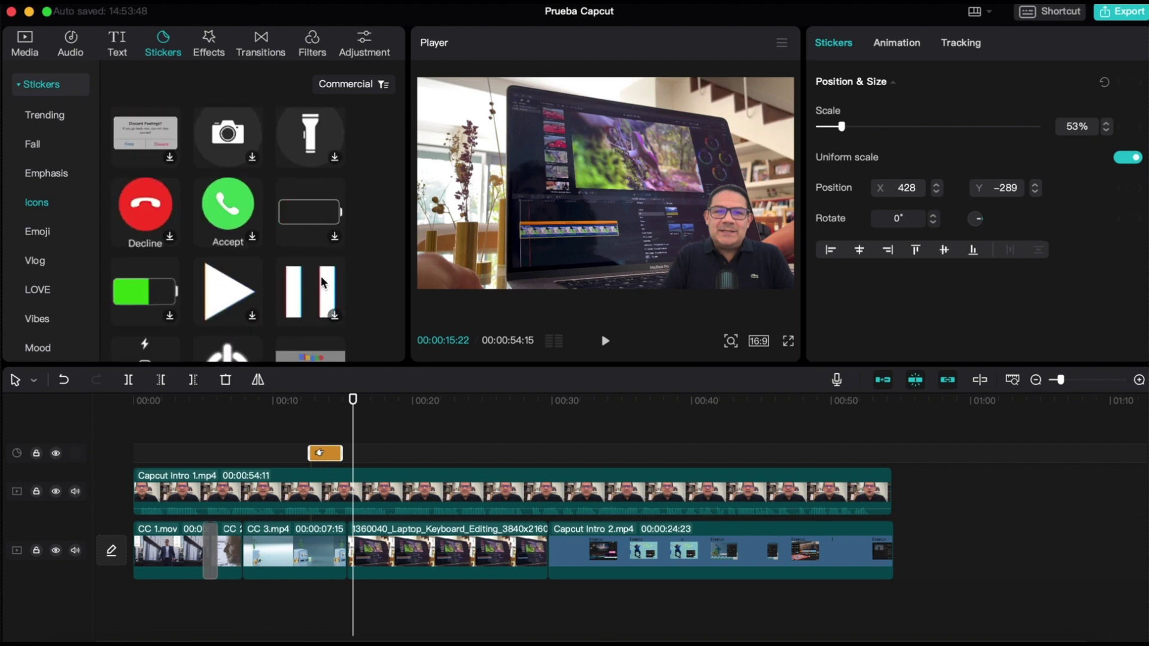
scroll(317, 287, "down", 4)
scroll(322, 281, "down", 2)
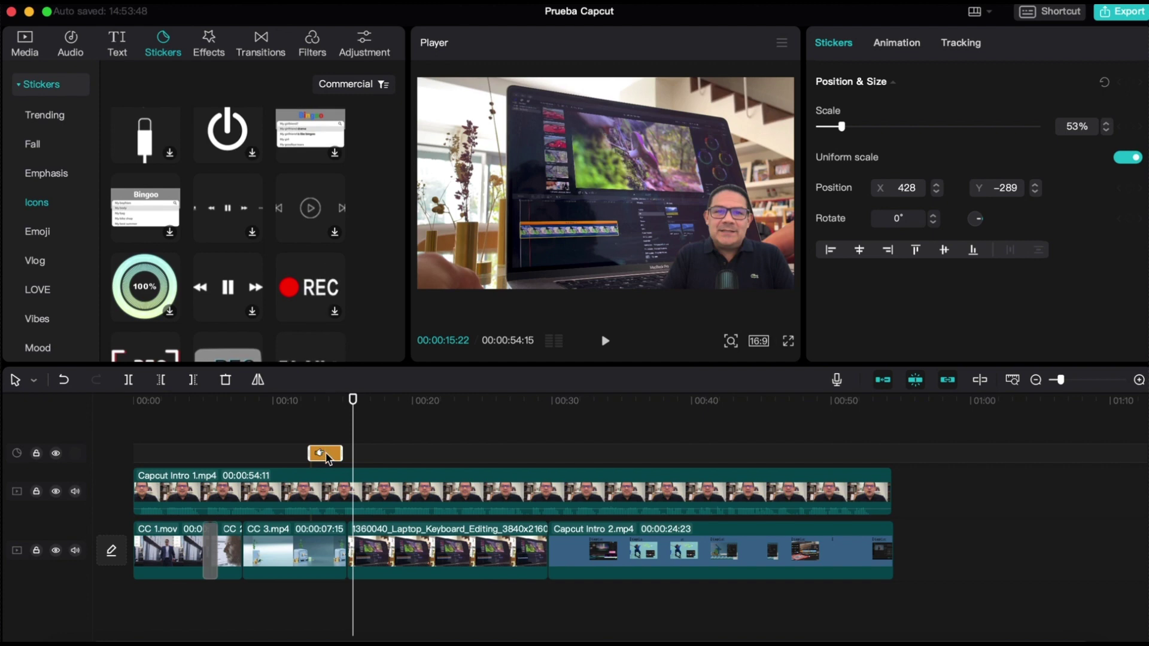
Delete the pointing hand sticker from the timeline.
key("Delete")
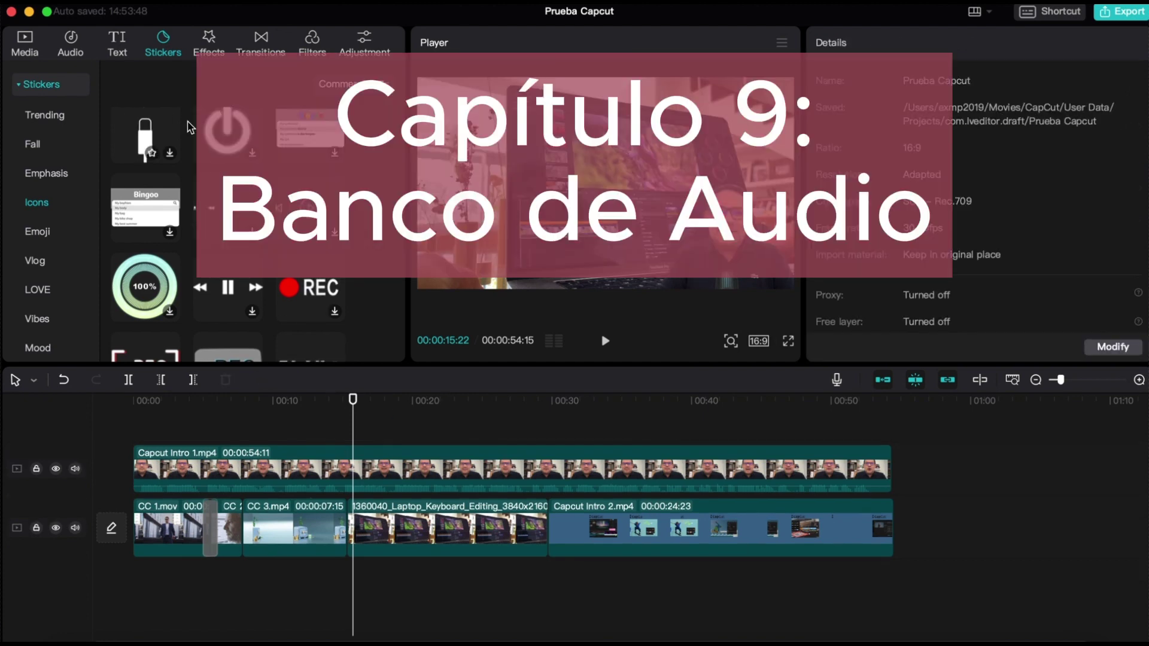
Preview the Vlog track "Lo-fi hip hop with a late night atmosphere", add it below the clips at the timeline start, and play a section.
left_click(76, 52)
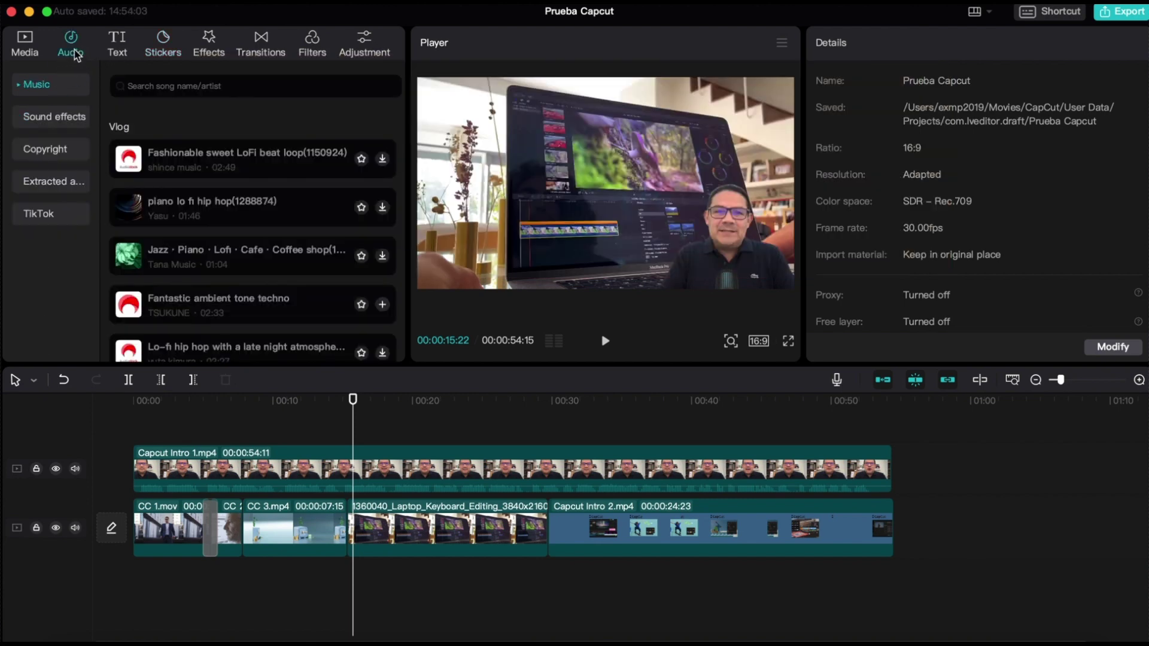
scroll(257, 276, "down", 3)
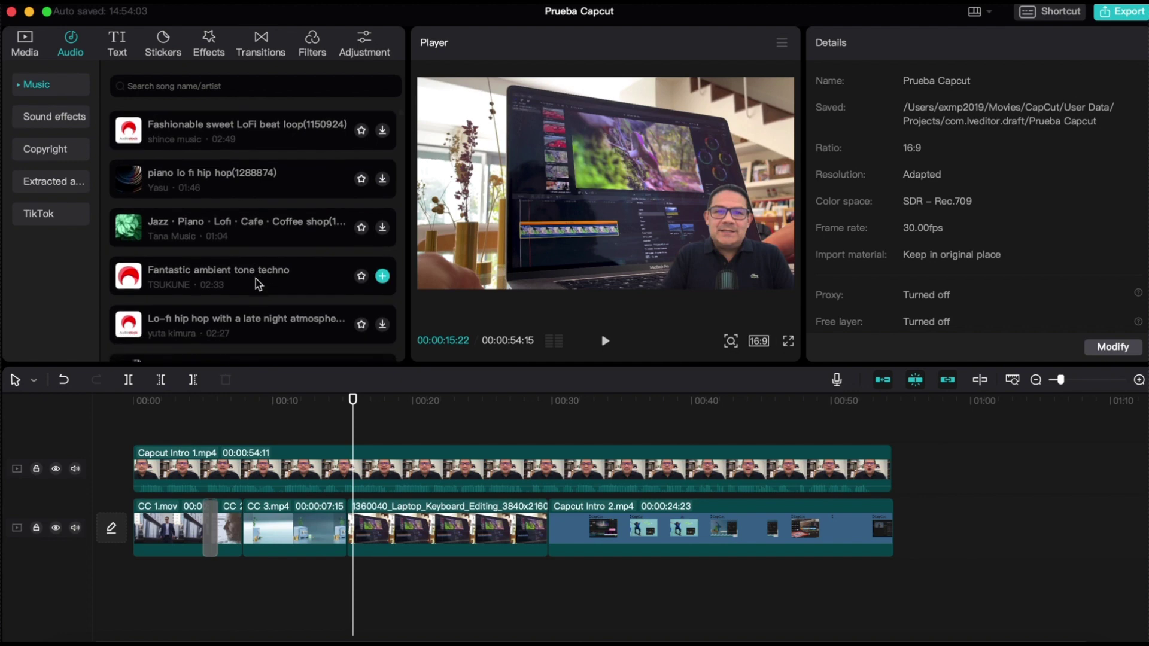
scroll(227, 275, "down", 1)
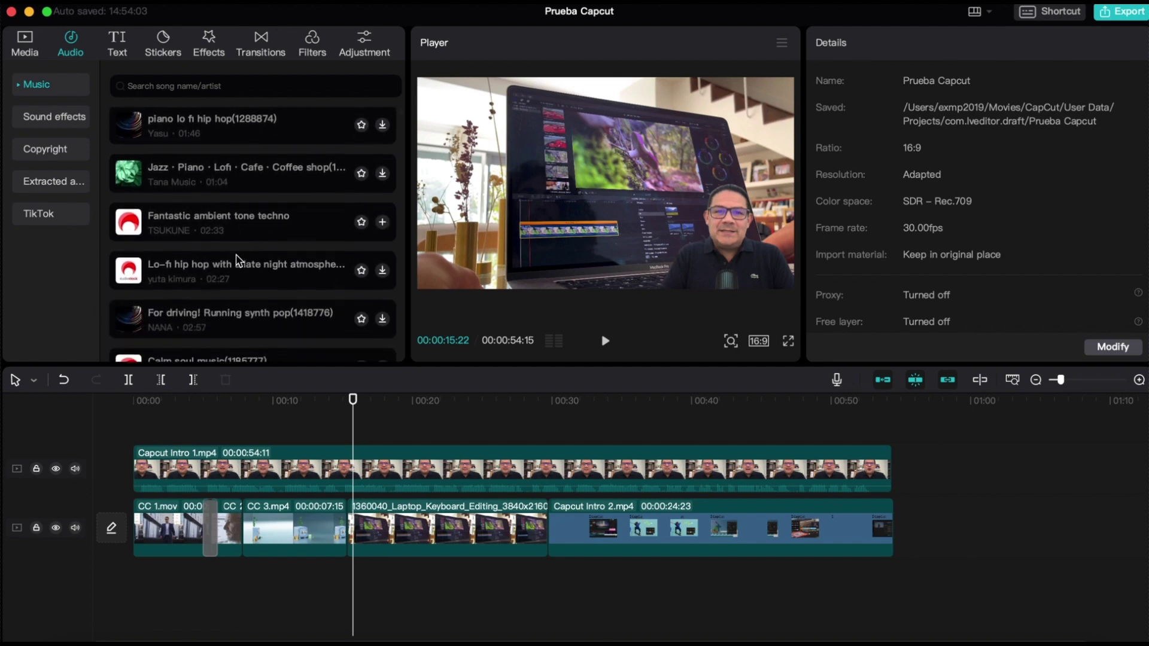
left_click(129, 272)
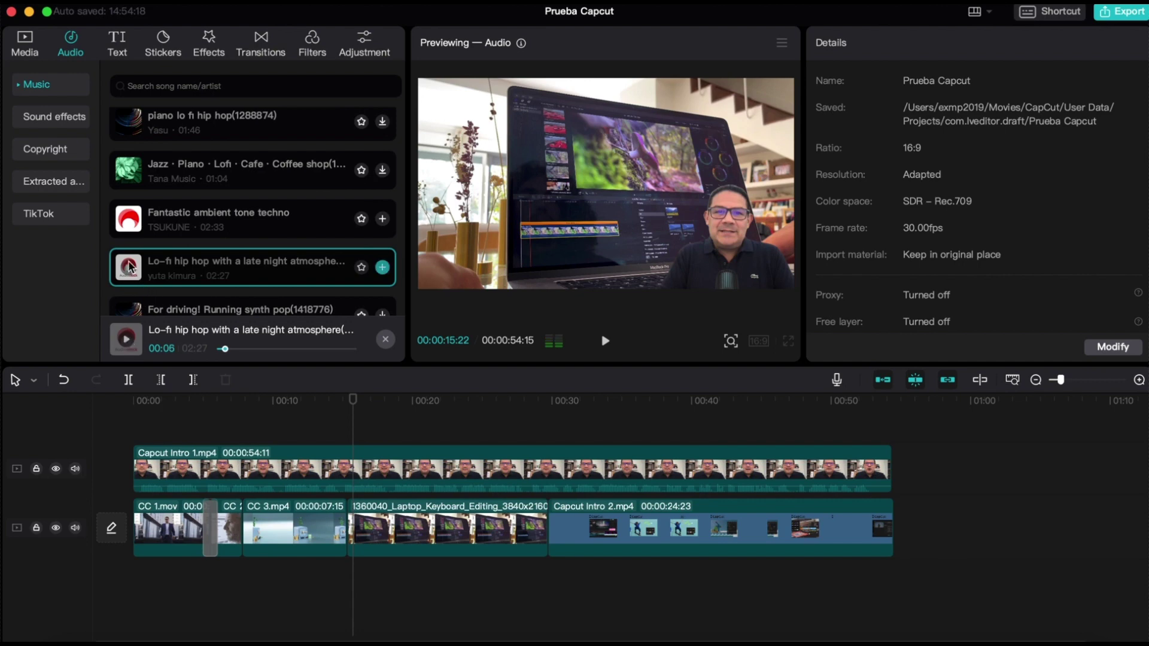
left_click_drag(130, 267, 212, 272)
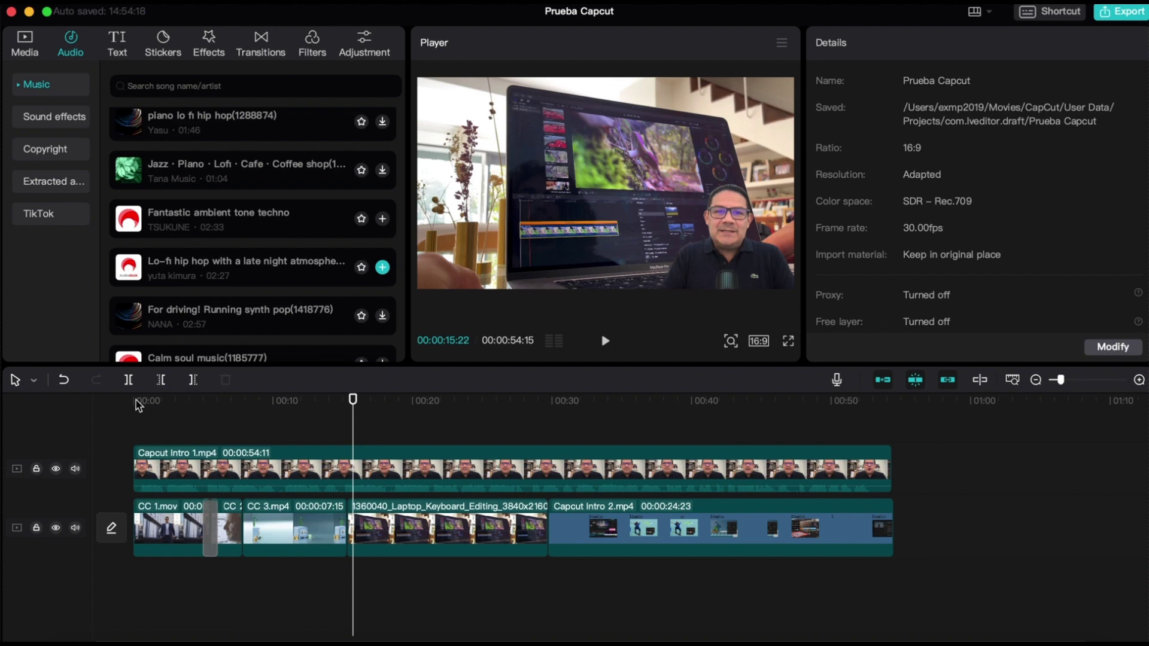
left_click_drag(138, 406, 132, 581)
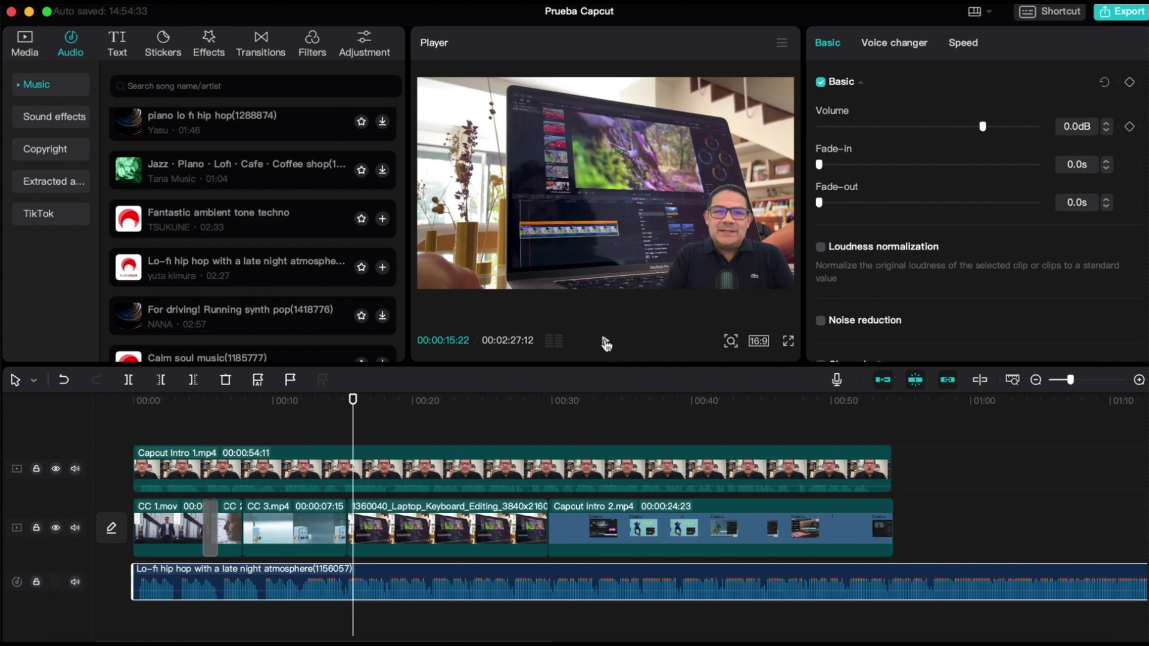
left_click(605, 343)
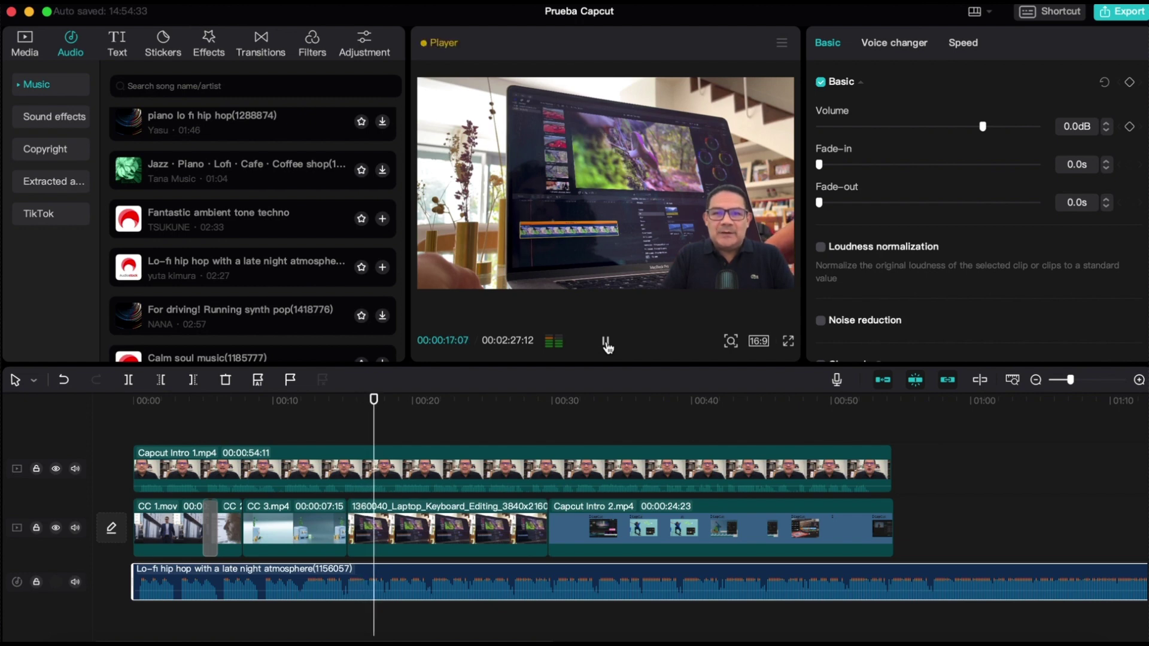
left_click(606, 344)
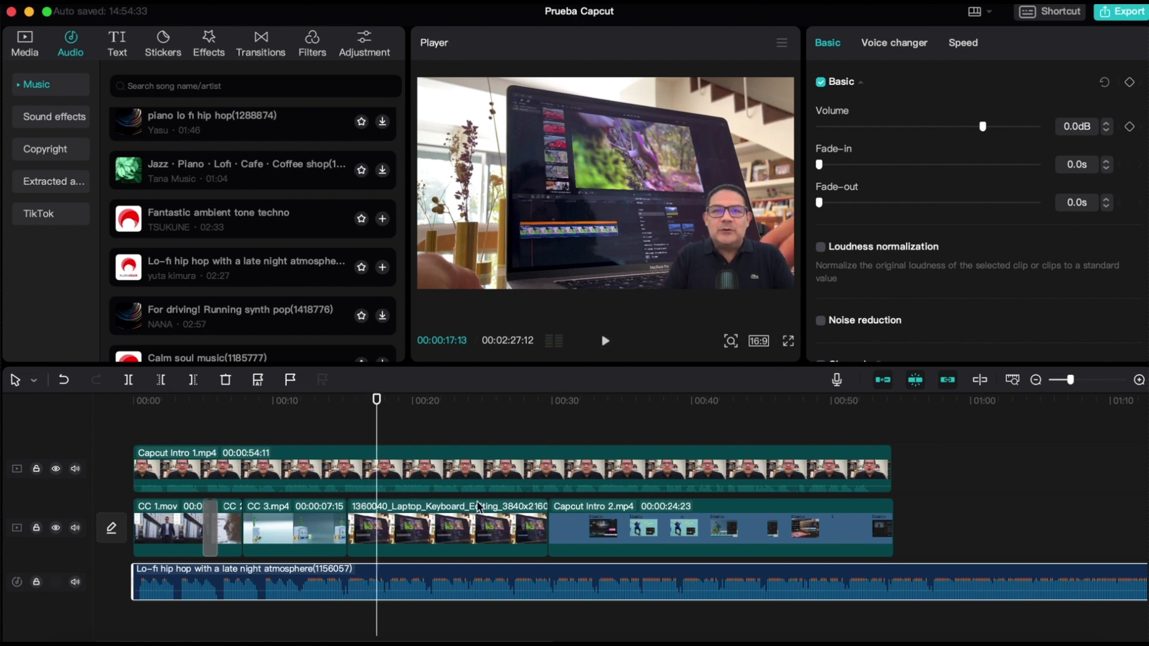
Enable loudness normalization and noise reduction for the lo-fi music track.
mouse_move(471, 581)
mouse_move(431, 586)
left_click(821, 249)
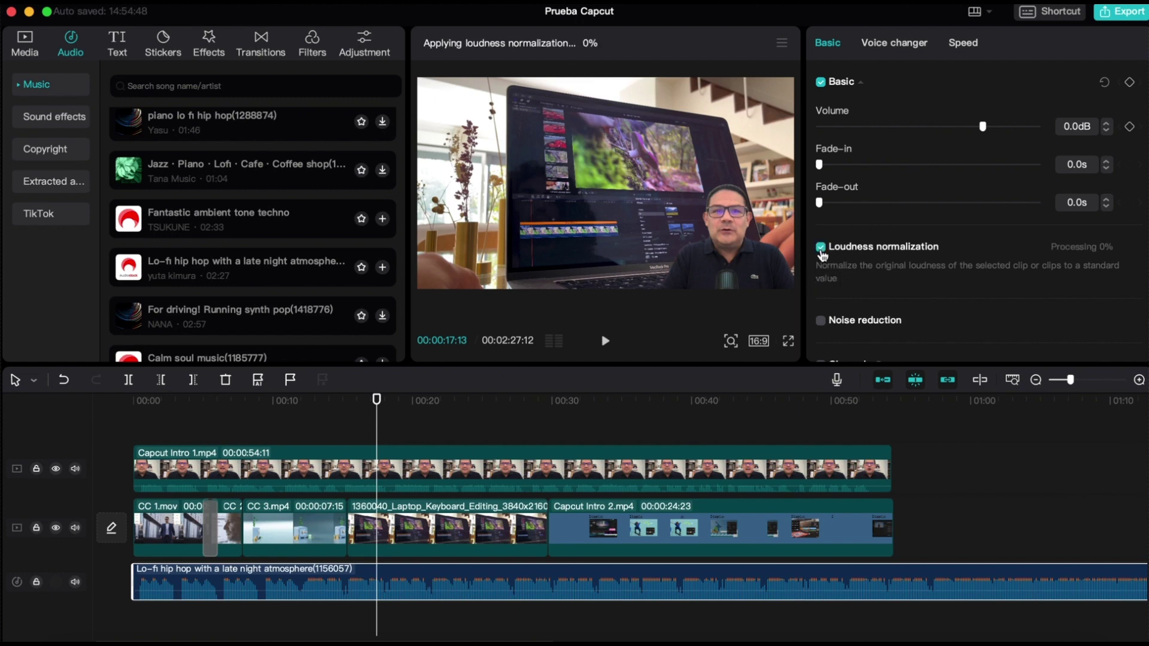
left_click(820, 308)
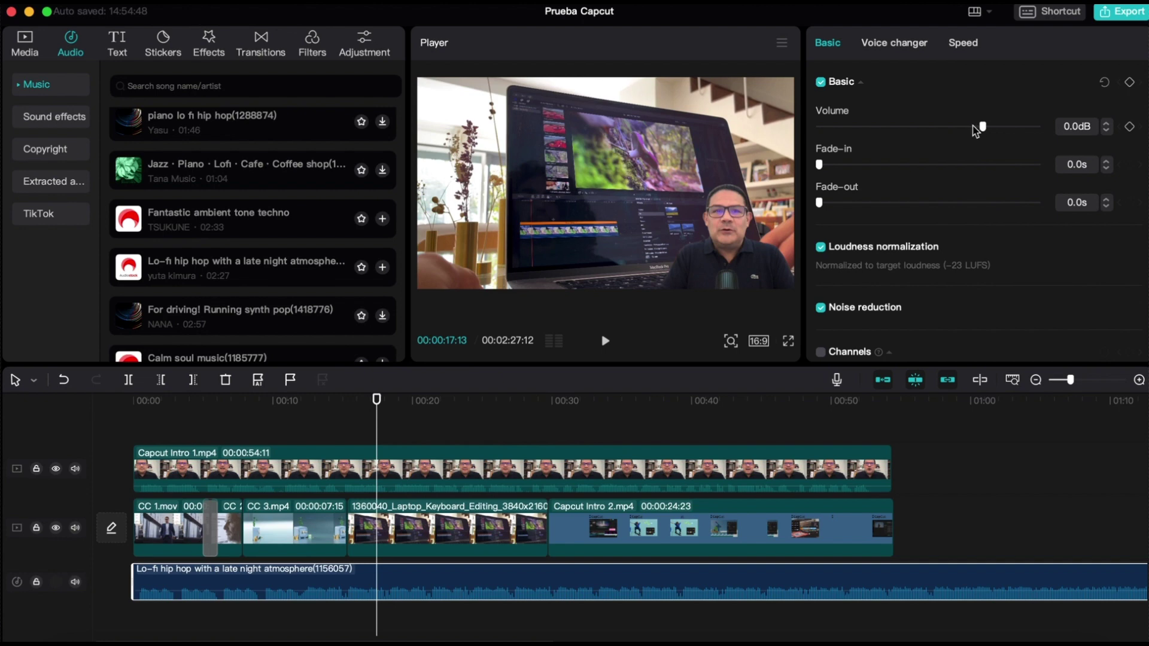
Try a volume of -11.1 dB on the music track and play the section against the voice.
left_click_drag(974, 127, 951, 128)
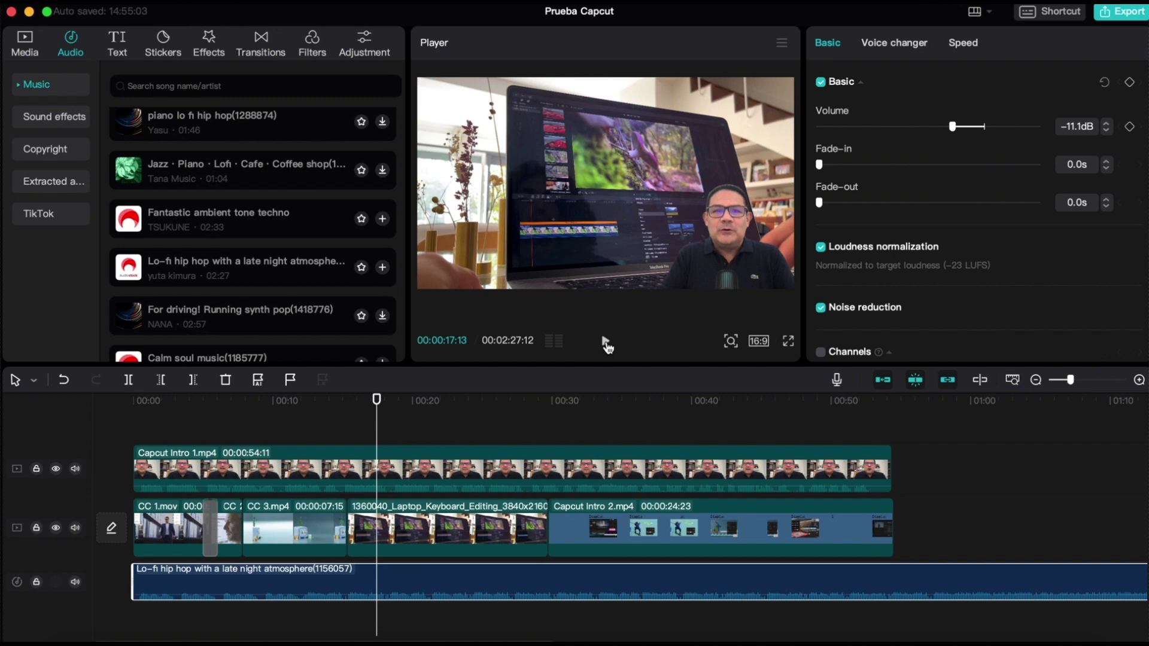
left_click(606, 343)
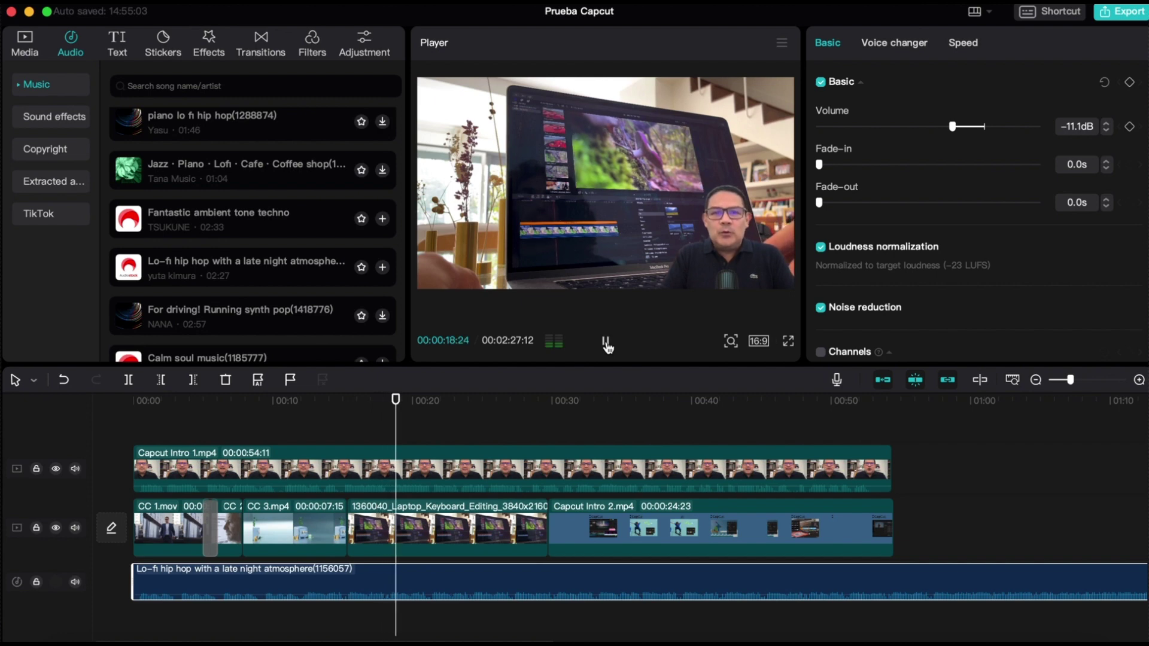
left_click(605, 342)
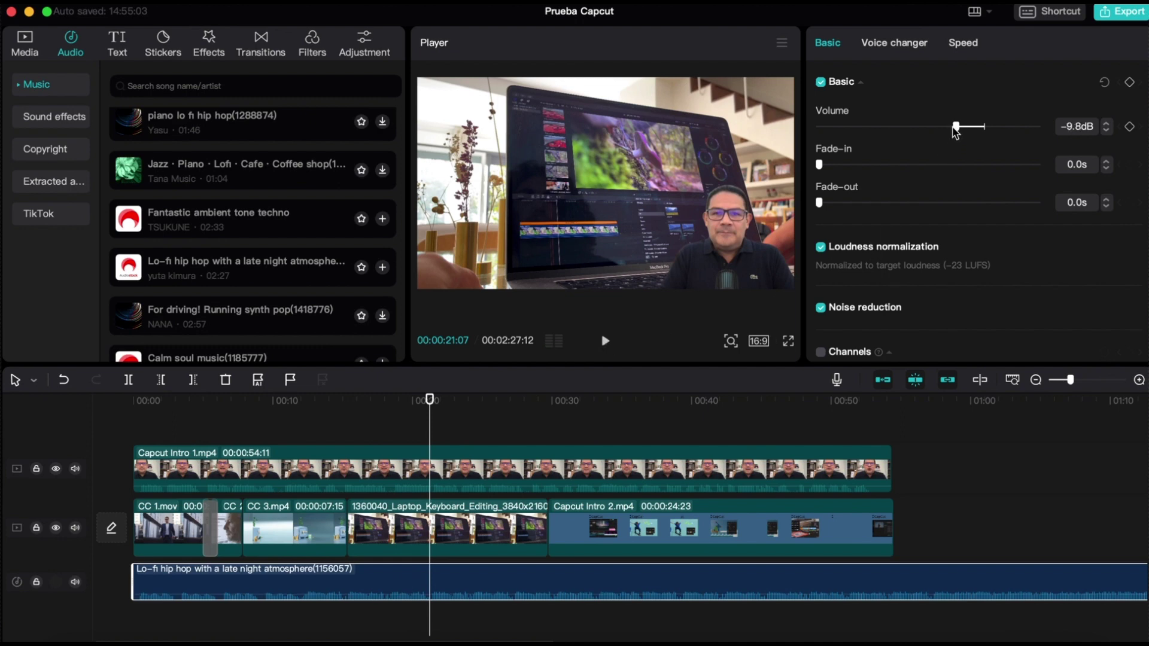
Lower the music track's volume to -17.9 dB and play the section from 00:00:21:07.
left_click_drag(954, 129, 934, 130)
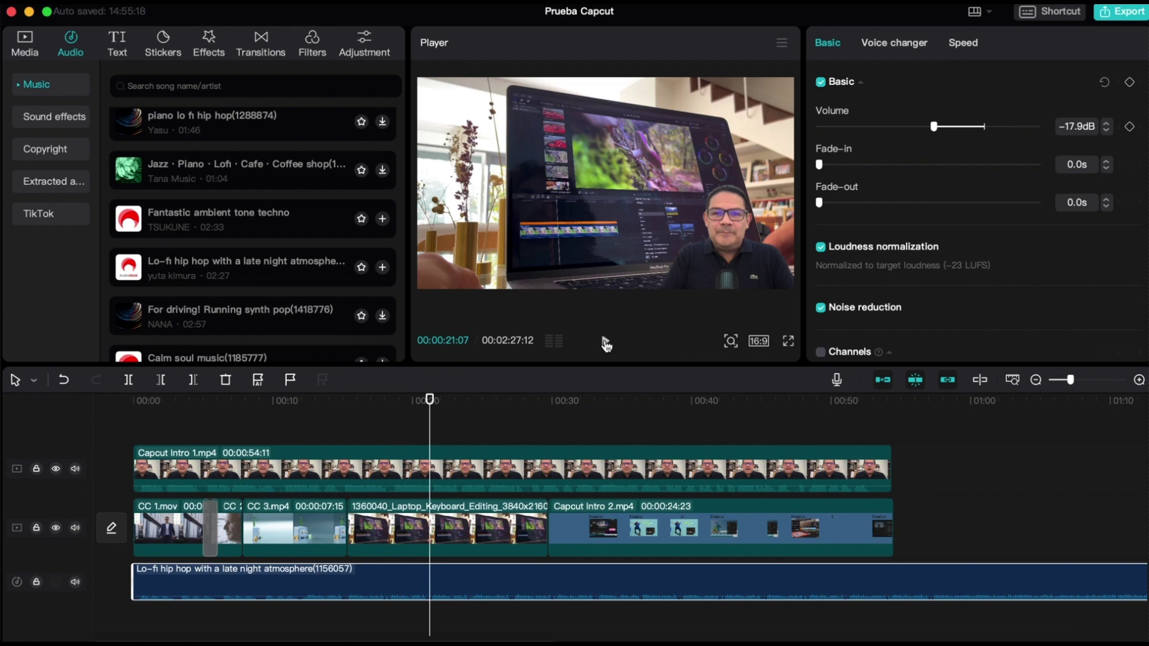
left_click(605, 343)
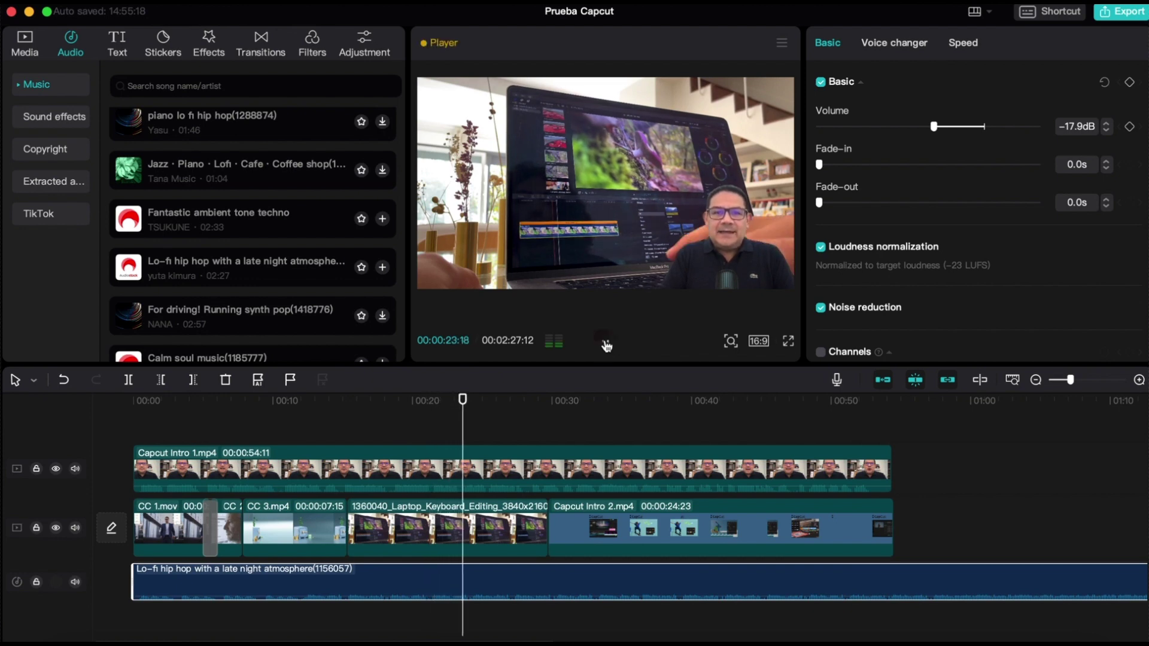
left_click(605, 342)
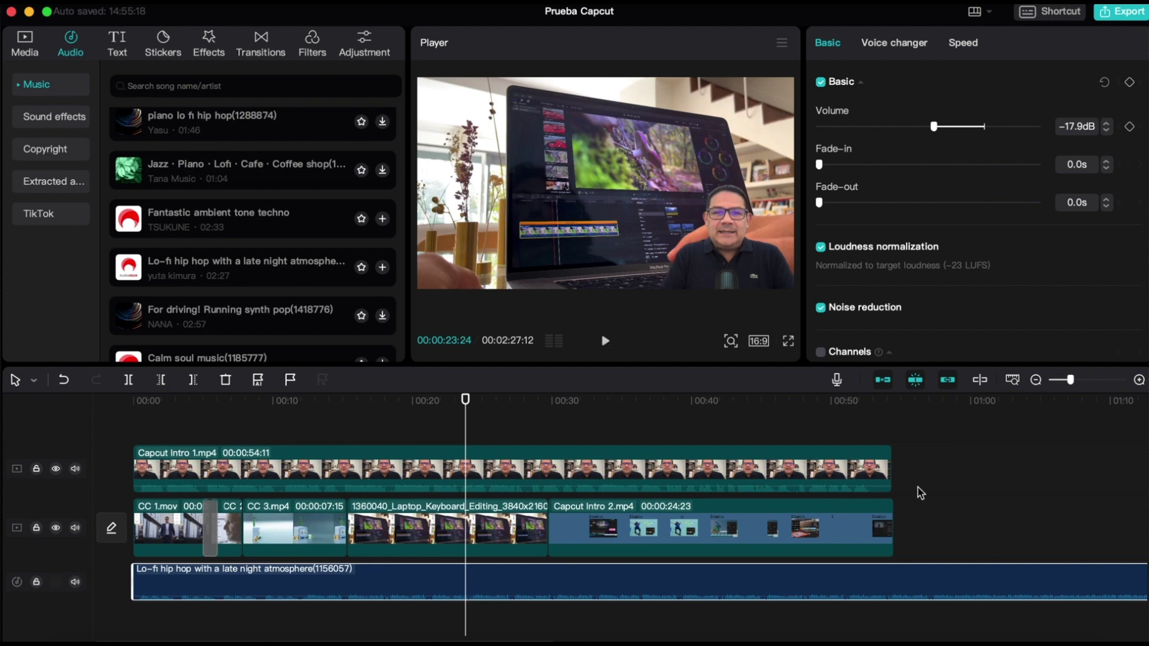
scroll(790, 566, "right", 1)
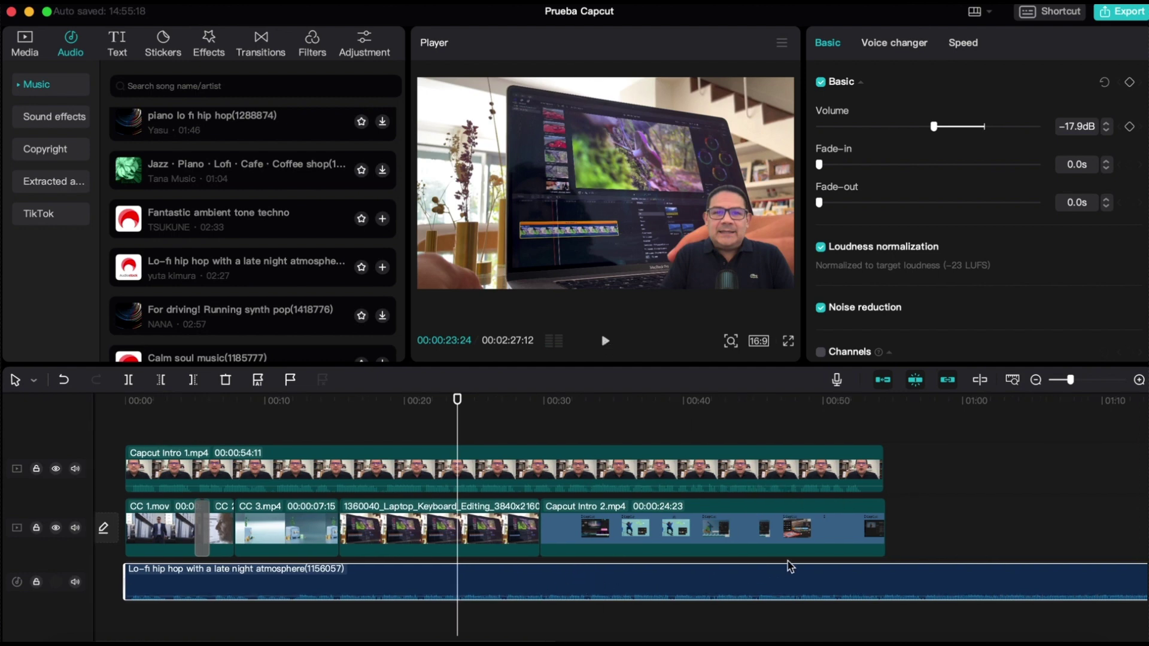
Shorten the lo-fi music track from its end so it finishes with the video clips at 00:00:54:15.
scroll(790, 566, "right", 15)
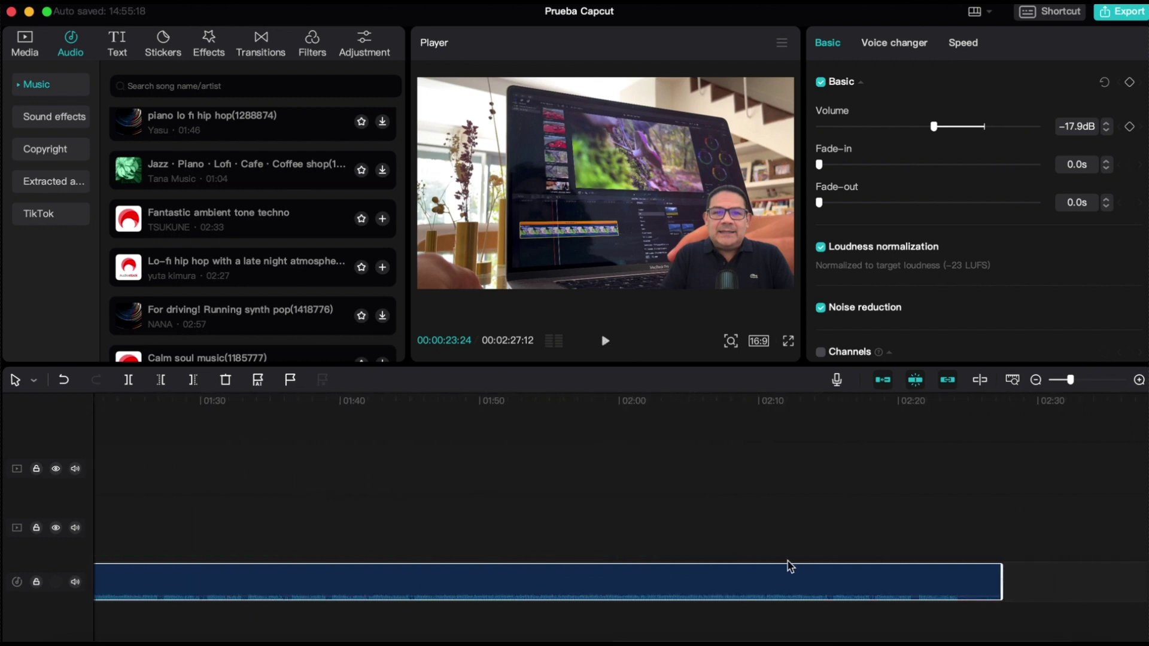
left_click_drag(968, 579, 354, 579)
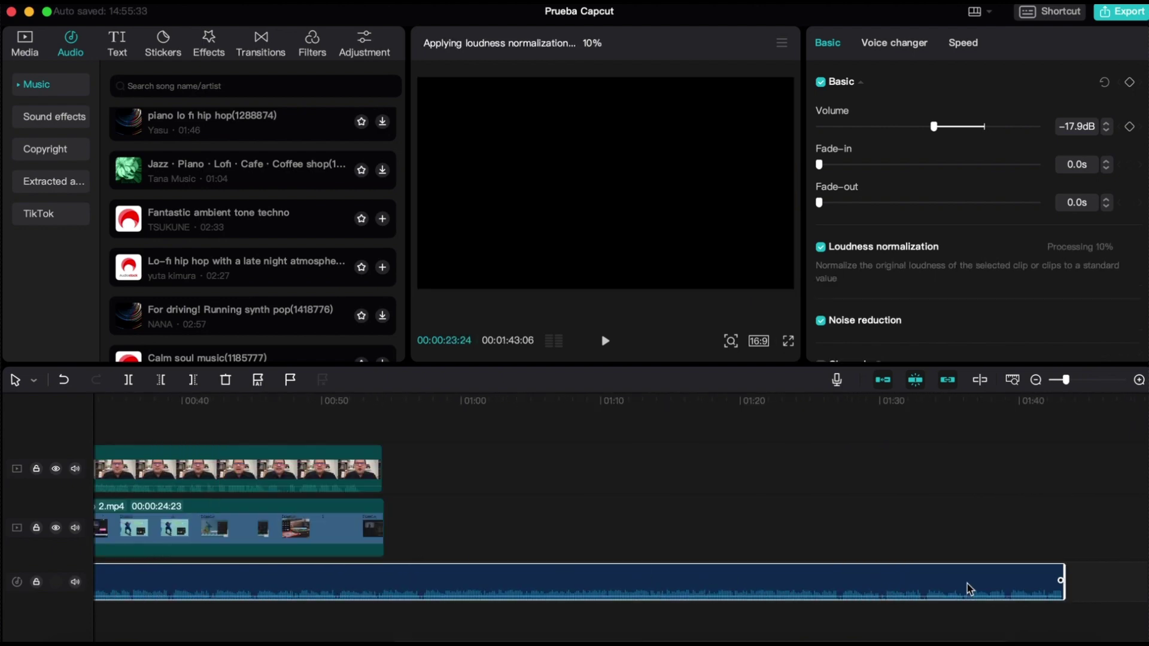
left_click_drag(1063, 580, 381, 576)
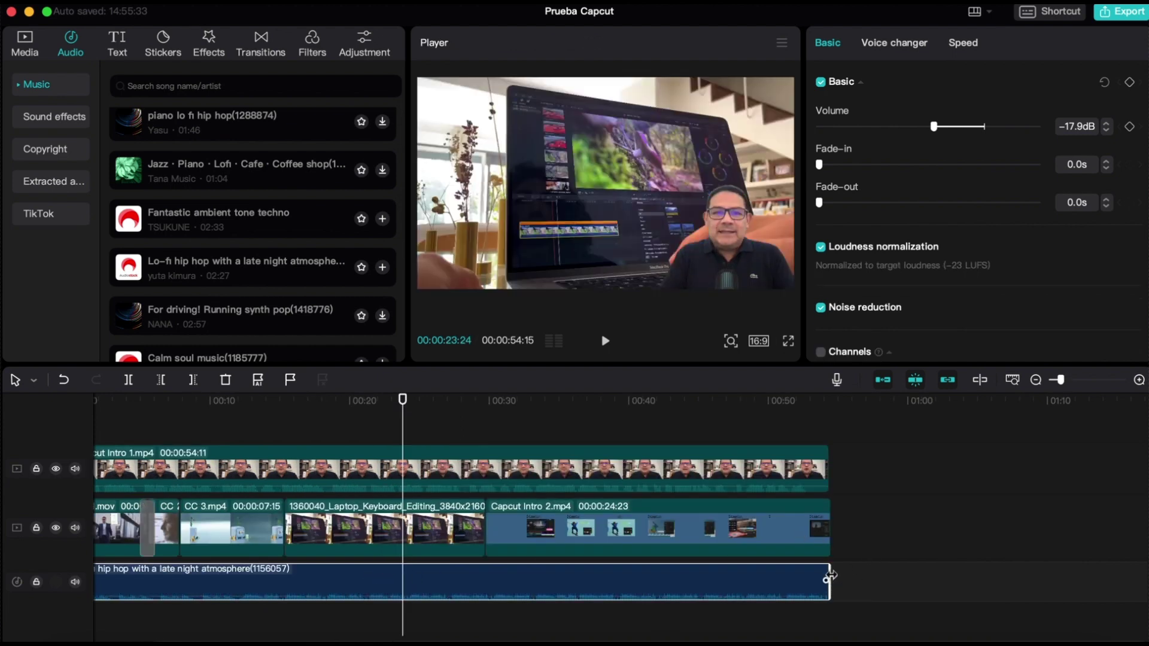
left_click(884, 536)
scroll(607, 529, "left", 2)
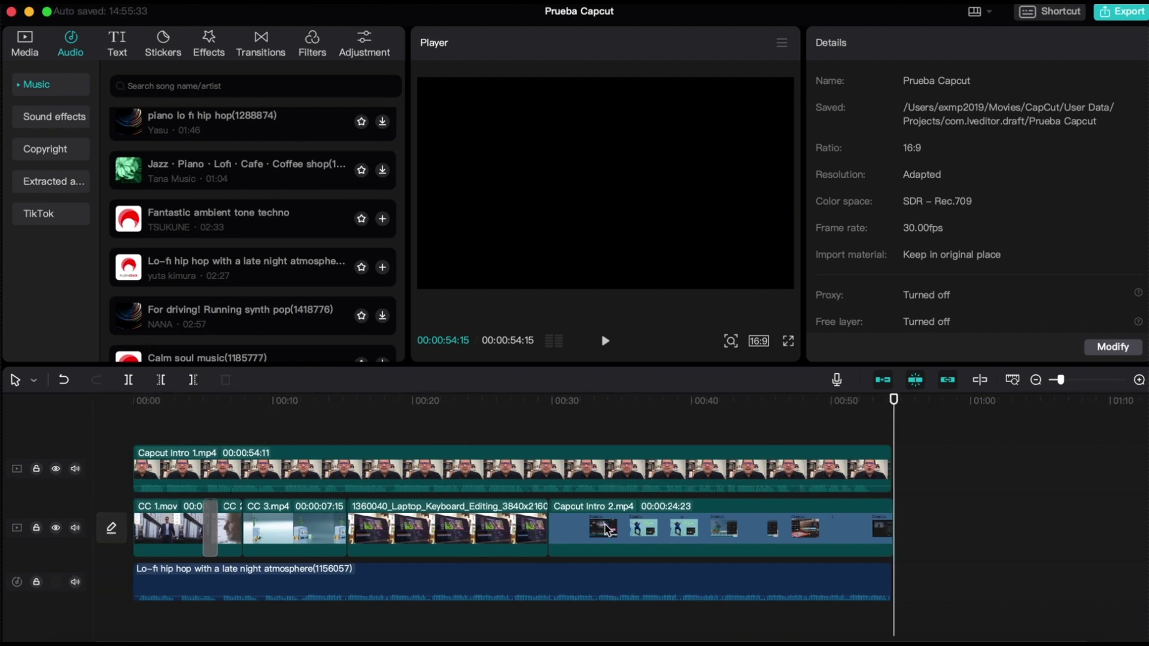
Go to about 00:00:20:27 and show the audio settings of the Capcut Intro 1.mp4 clip.
left_click(426, 436)
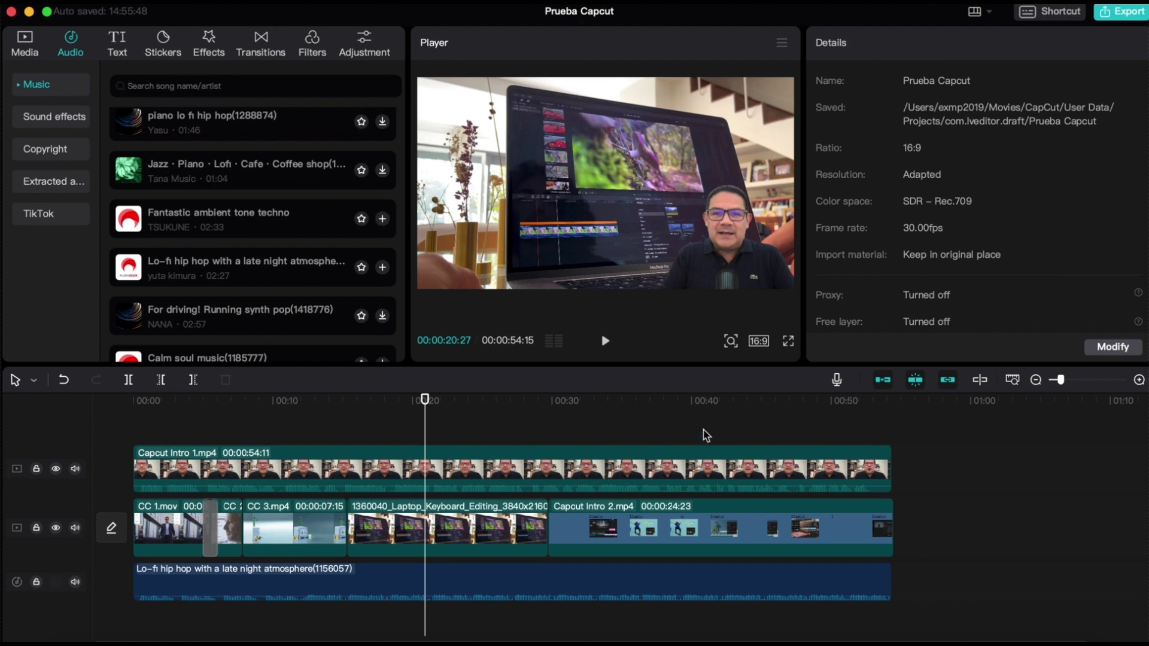
left_click(449, 473)
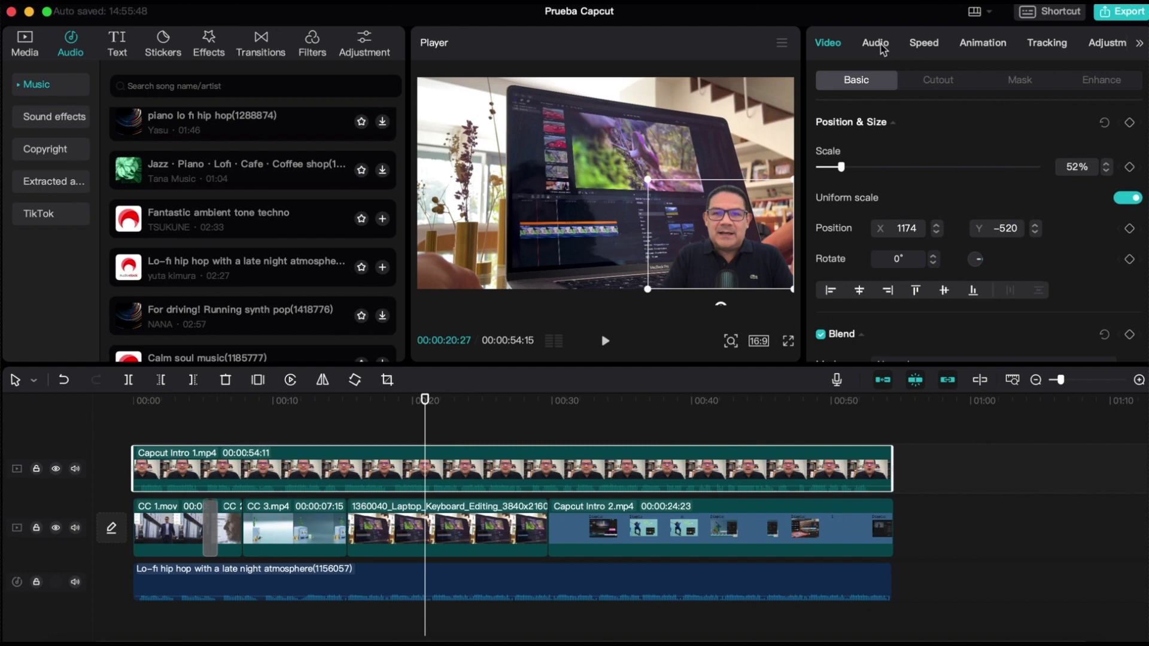
left_click(877, 43)
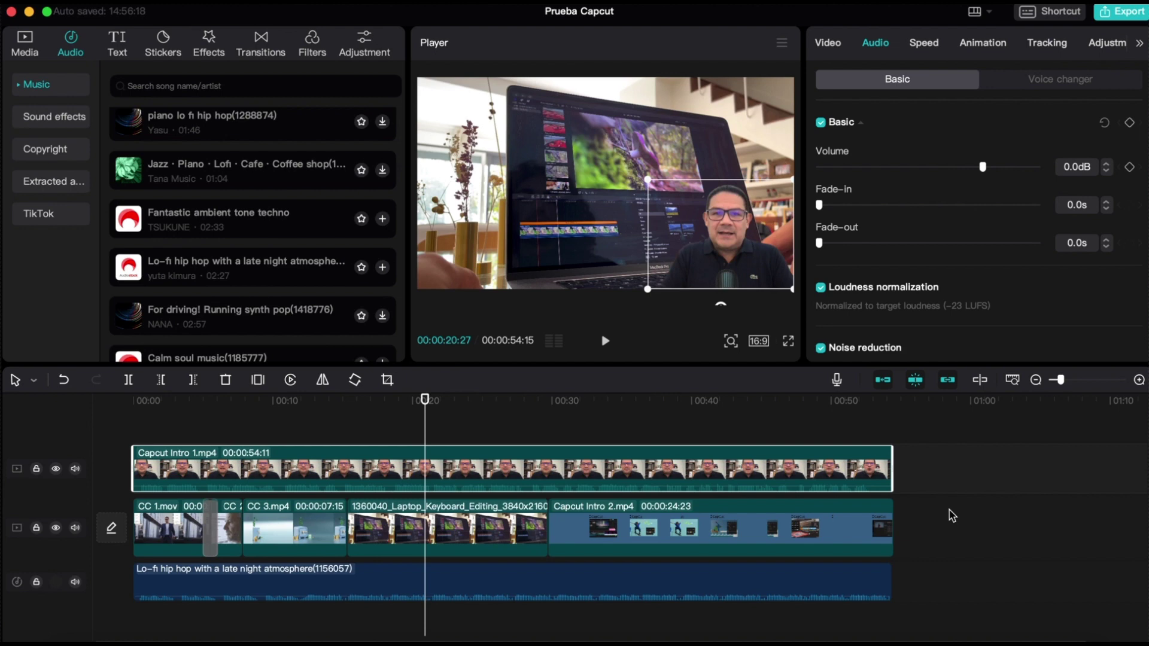
Import Suscríbete Boton HE.mp4 from the INTROS HE 2023 folder into the project media.
left_click(25, 48)
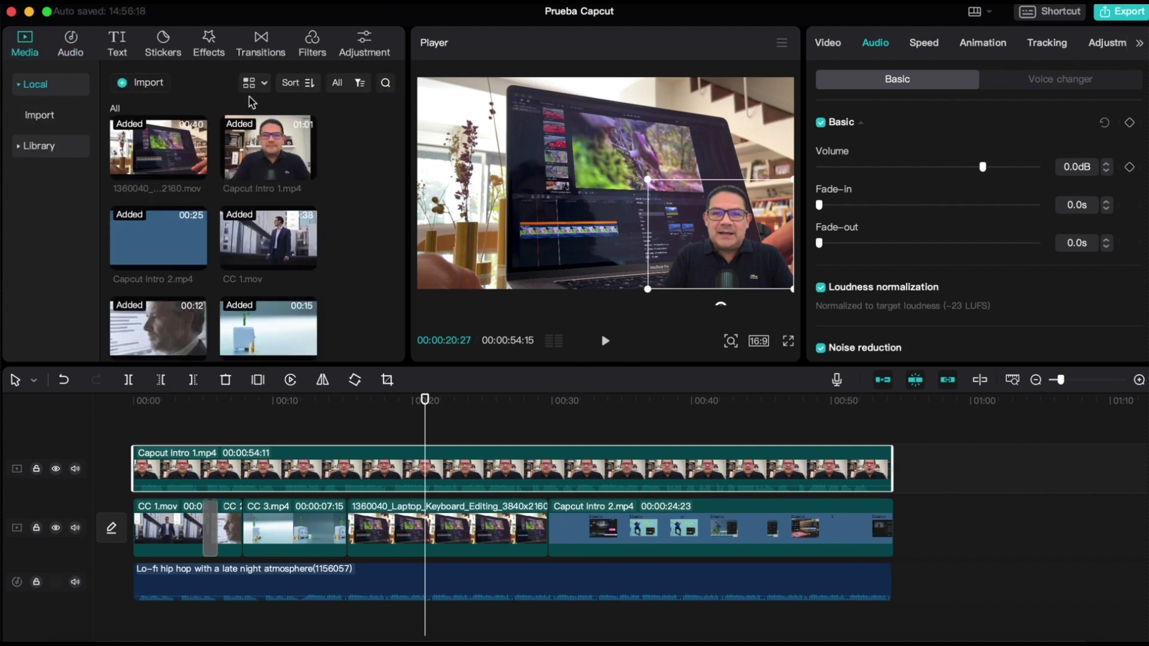
left_click(148, 86)
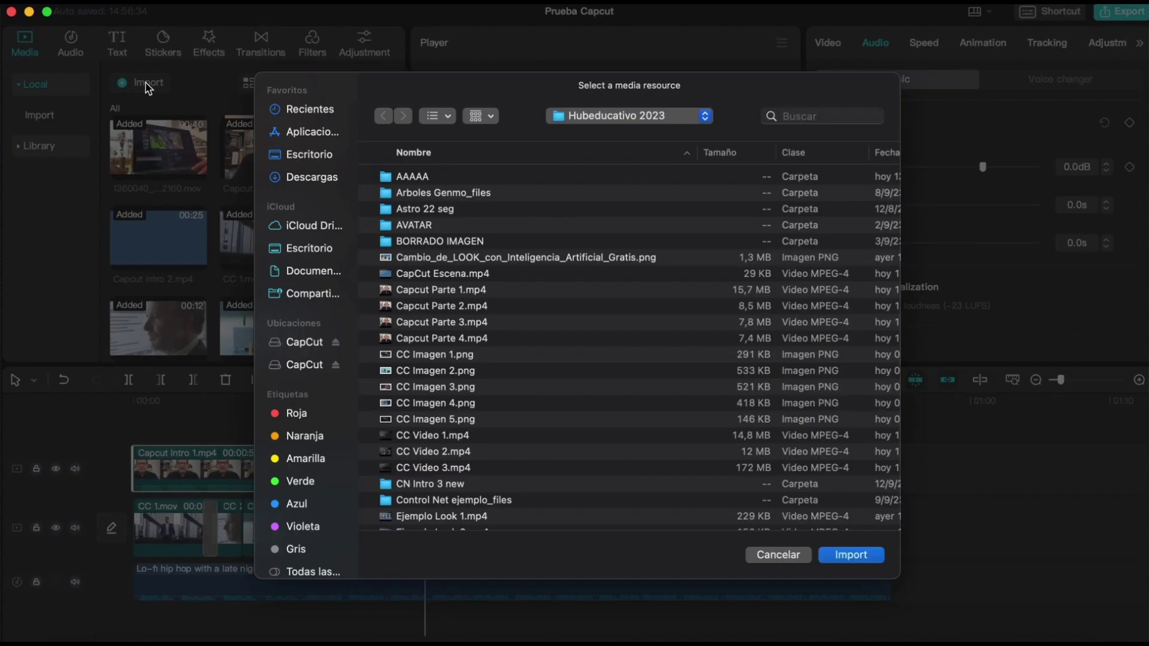
scroll(504, 369, "down", 5)
scroll(505, 370, "down", 10)
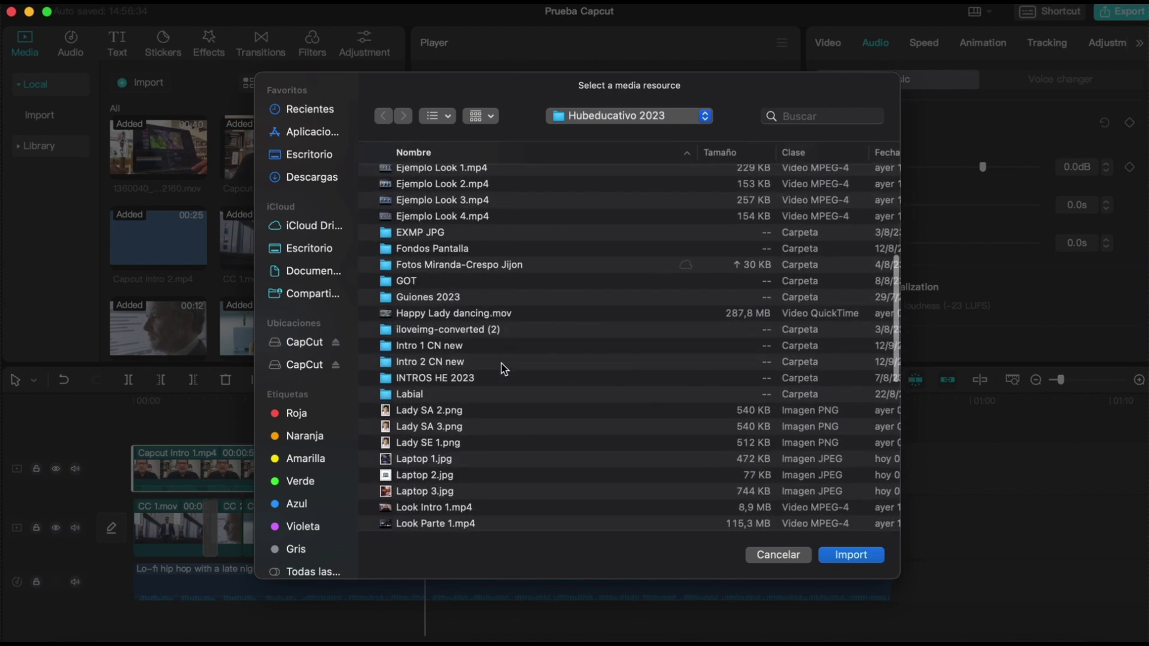
left_click(441, 283)
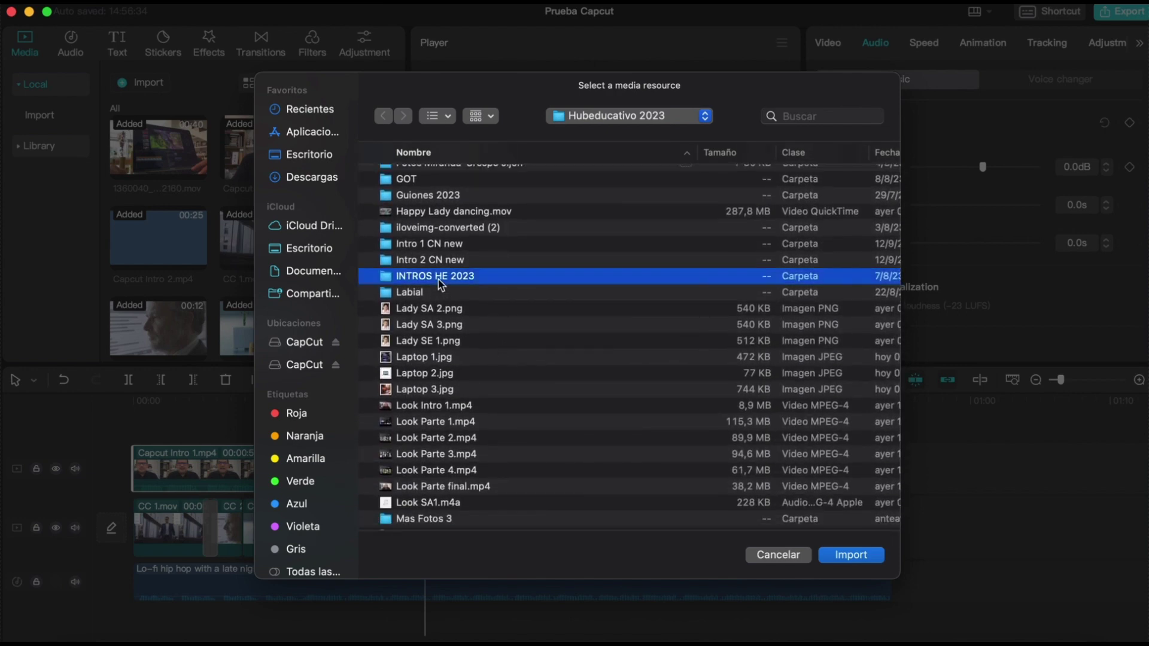
double_click(439, 280)
left_click(425, 292)
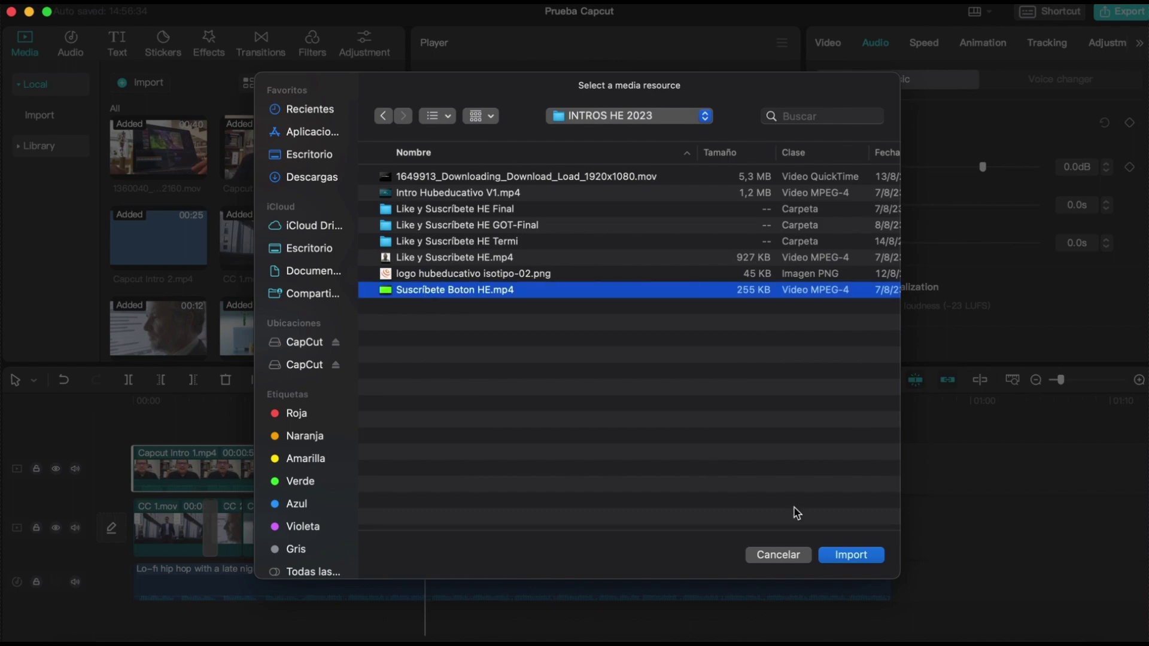
left_click(853, 556)
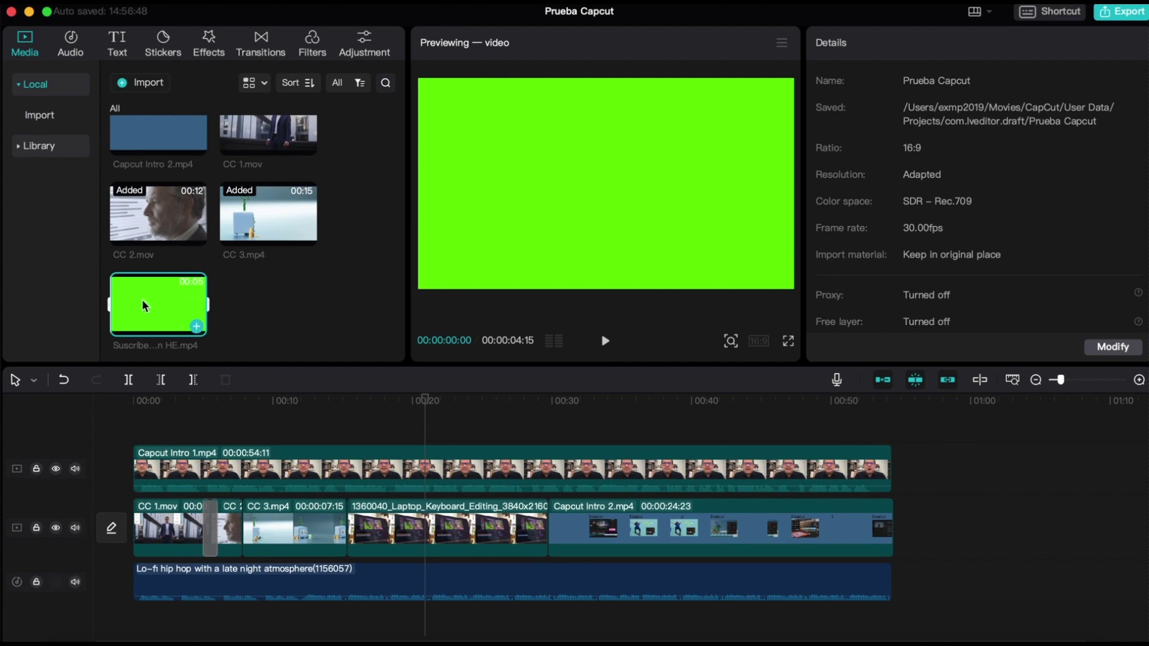
Place the green-screen subscribe clip on a new track above the others, starting at about 00:00:47, and show its frame at 00:00:49:10.
left_click_drag(142, 302, 842, 427)
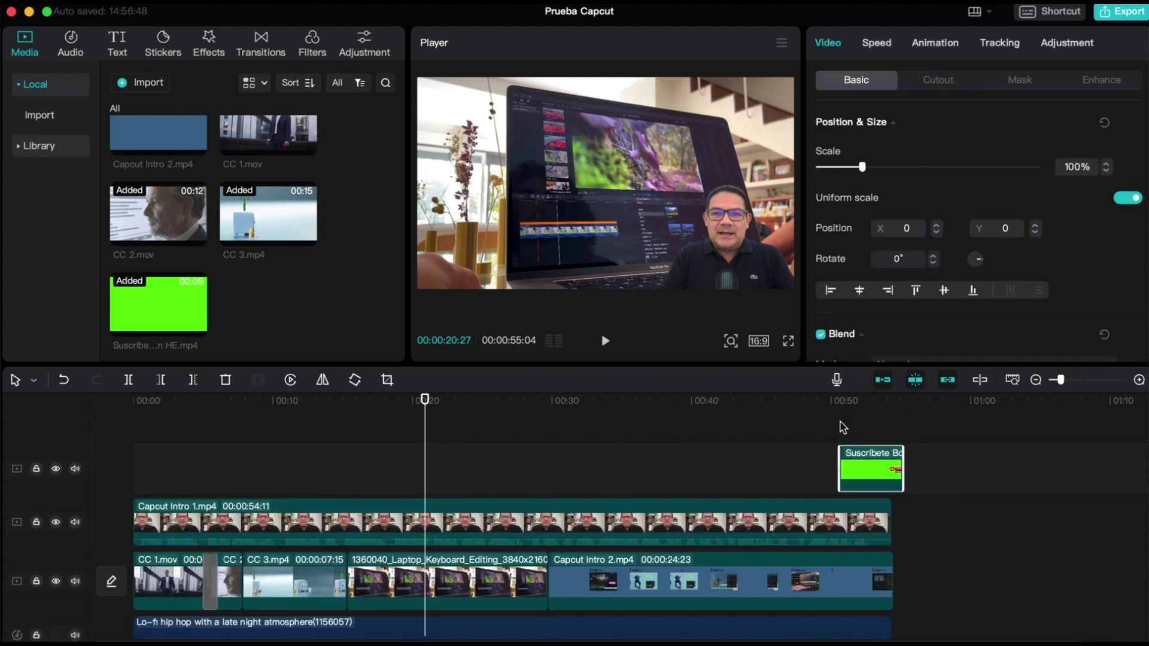
left_click_drag(871, 468, 823, 469)
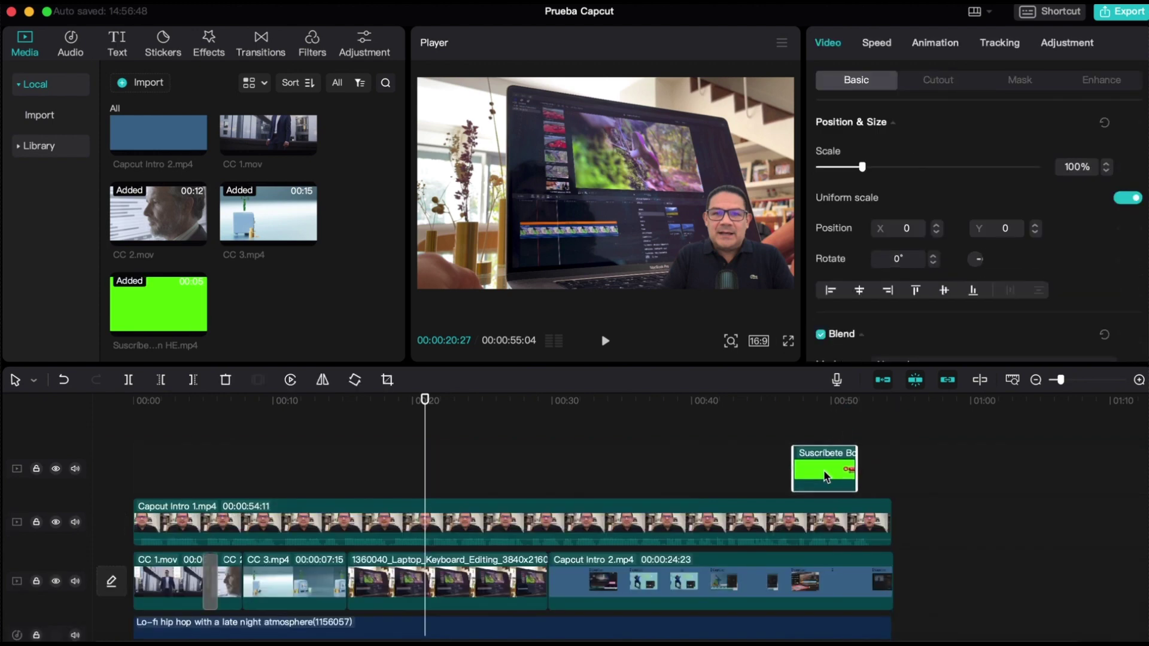
left_click(824, 425)
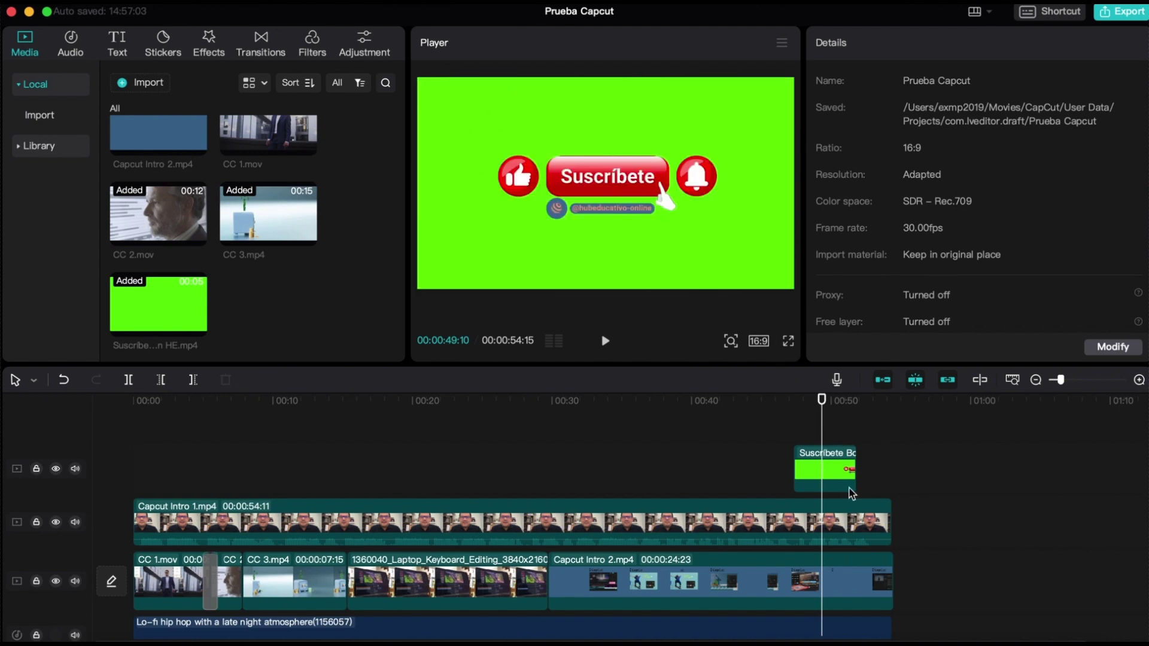
Remove the subscribe clip's green background with a chroma key on the sampled green at strength 100.
left_click(756, 233)
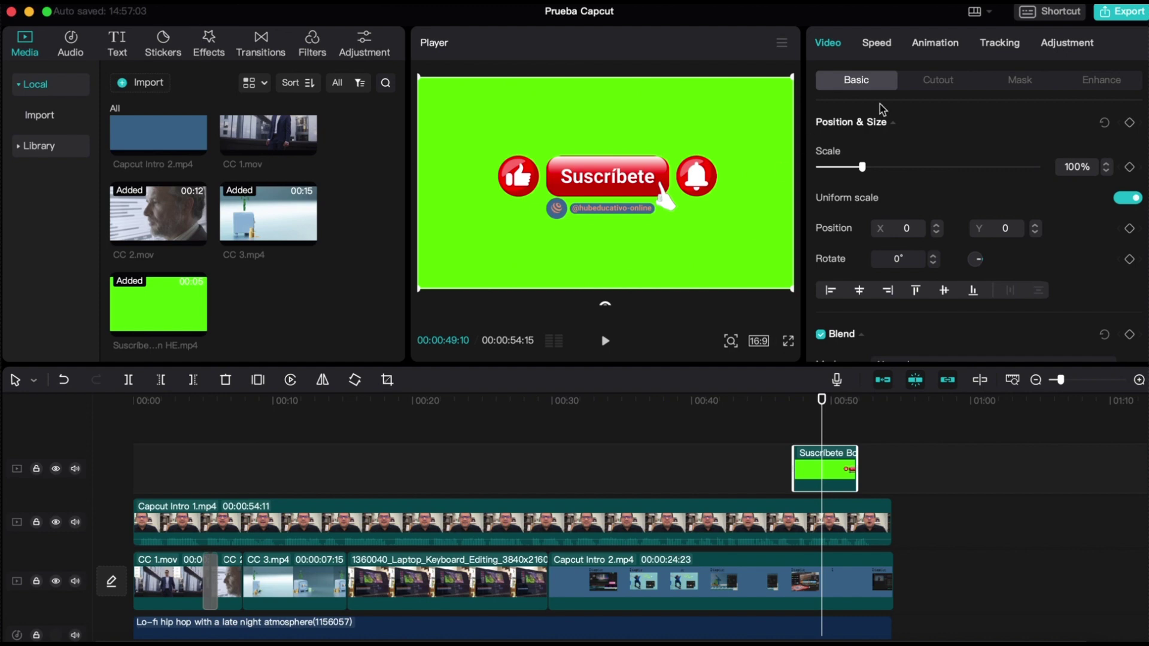
left_click(951, 85)
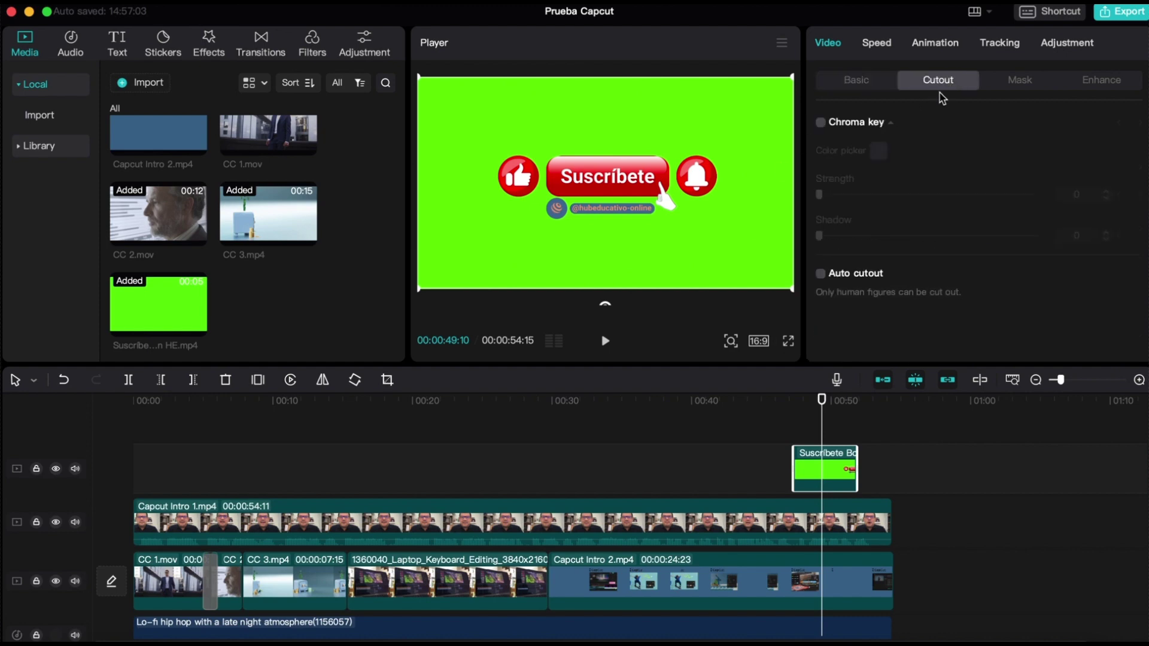
left_click(820, 122)
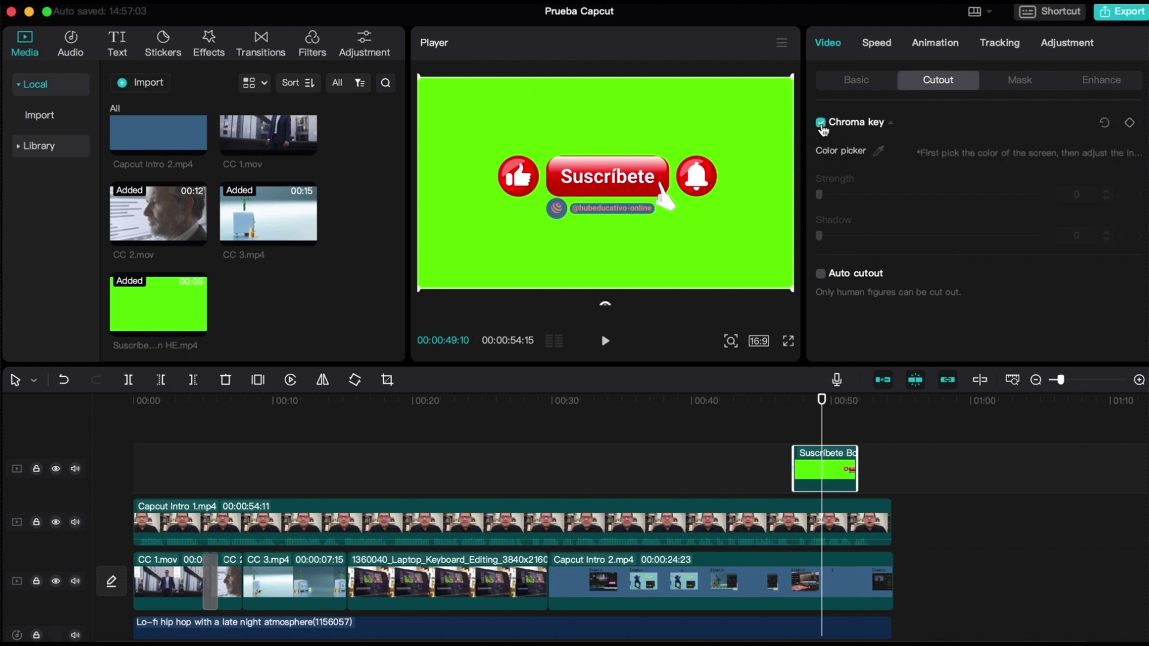
left_click(879, 153)
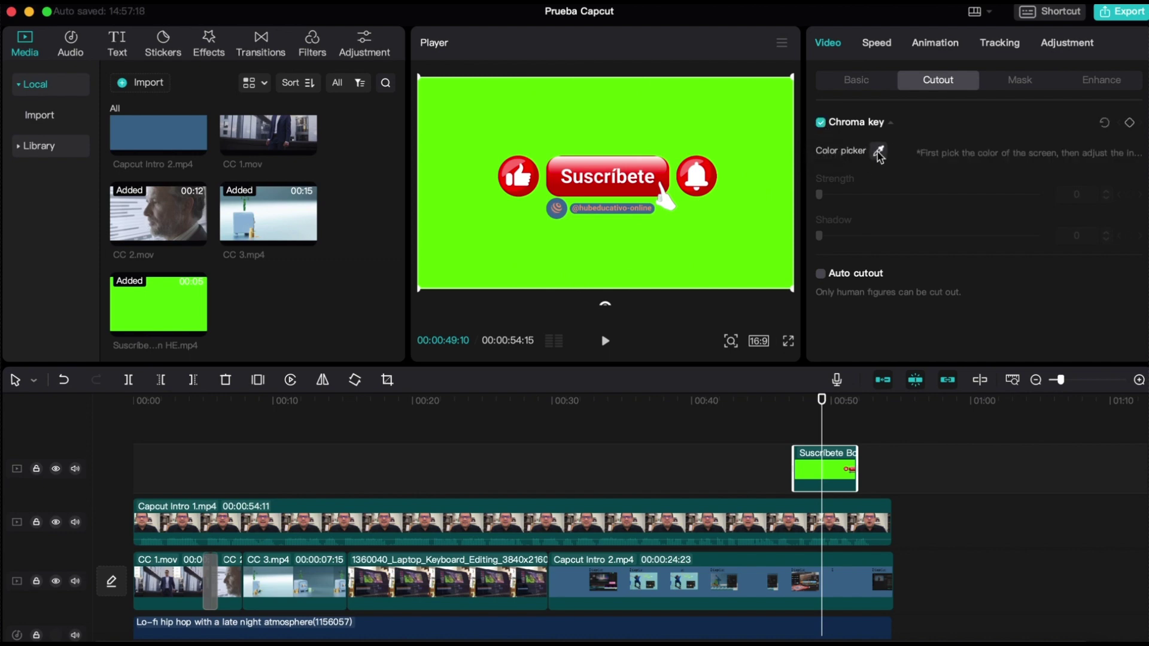
left_click(750, 118)
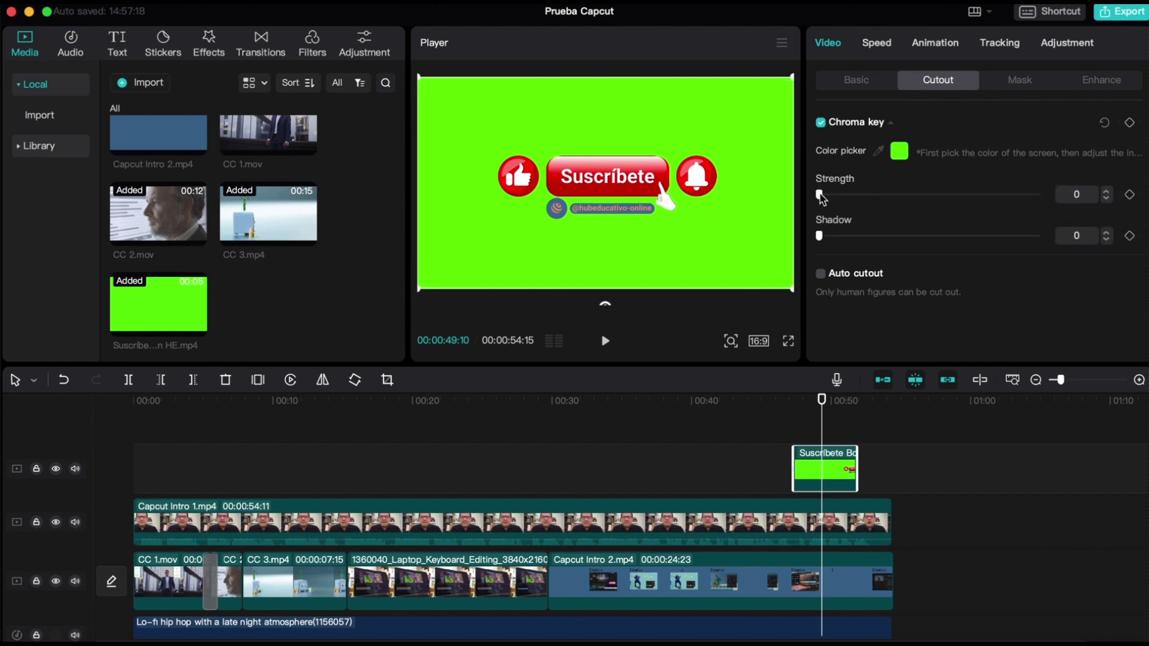
left_click_drag(820, 195, 1046, 202)
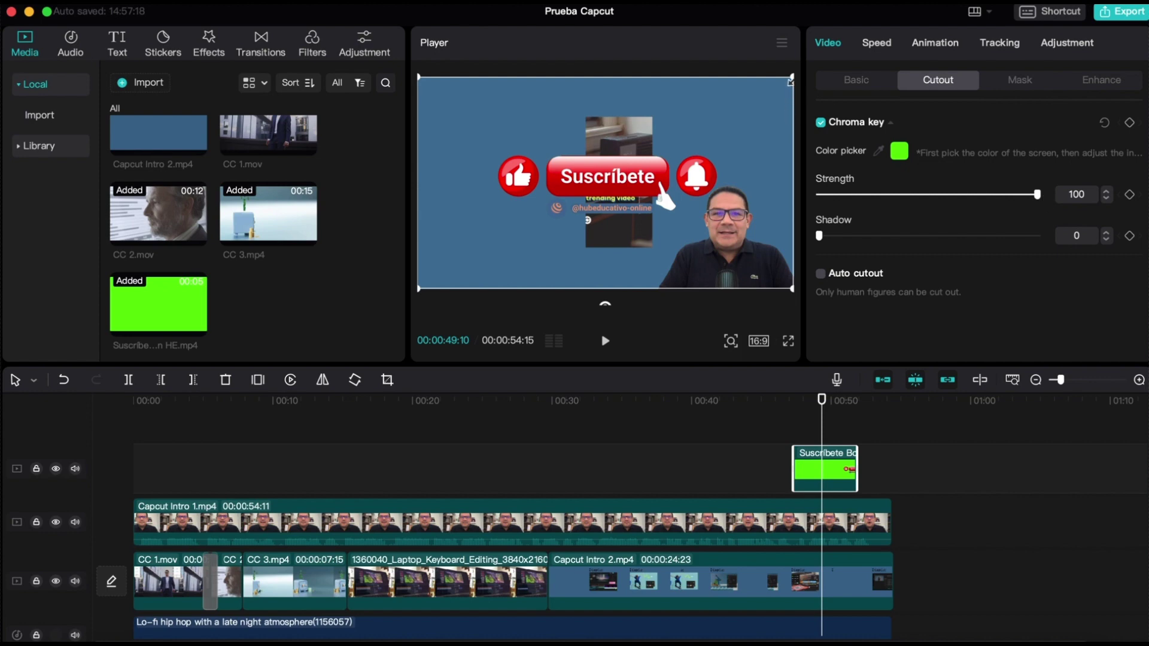
Shrink the subscribe overlay to under half size at the bottom centre of the frame, and play the section from 00:00:45:26.
left_click_drag(790, 78, 691, 135)
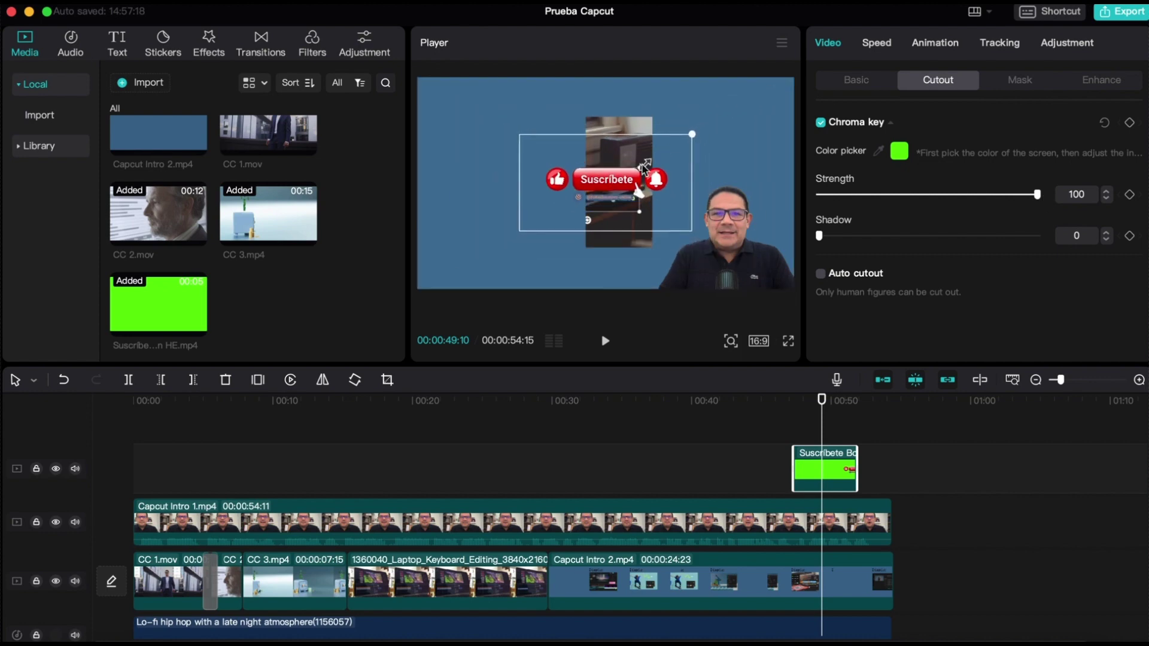
left_click_drag(606, 184, 612, 269)
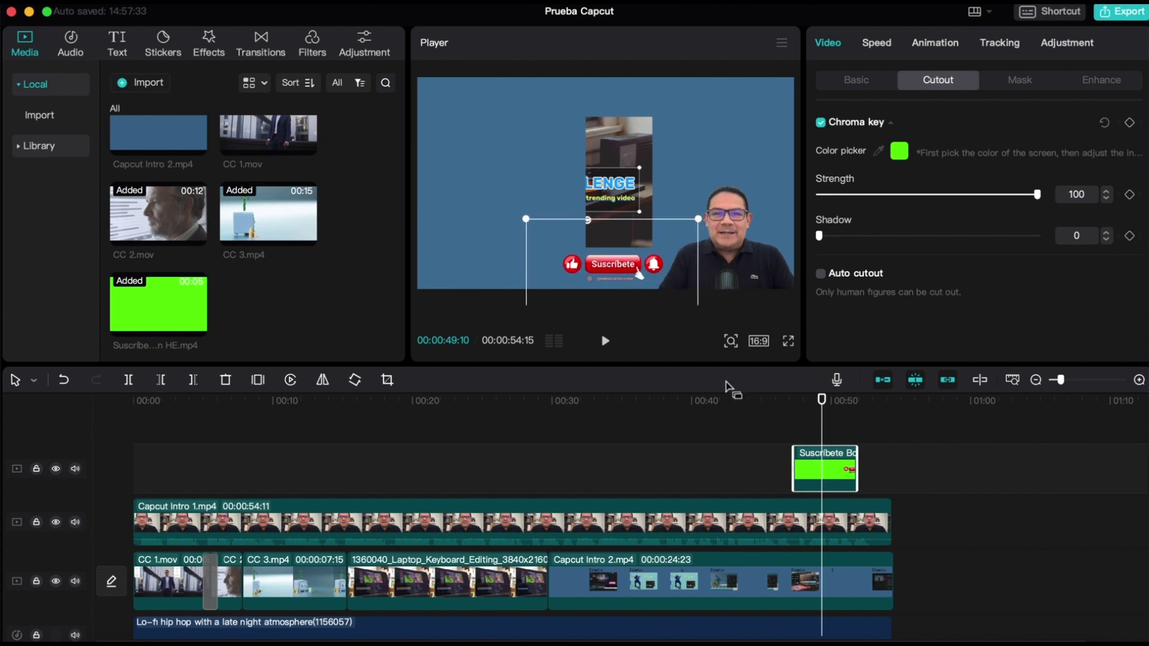
left_click(773, 430)
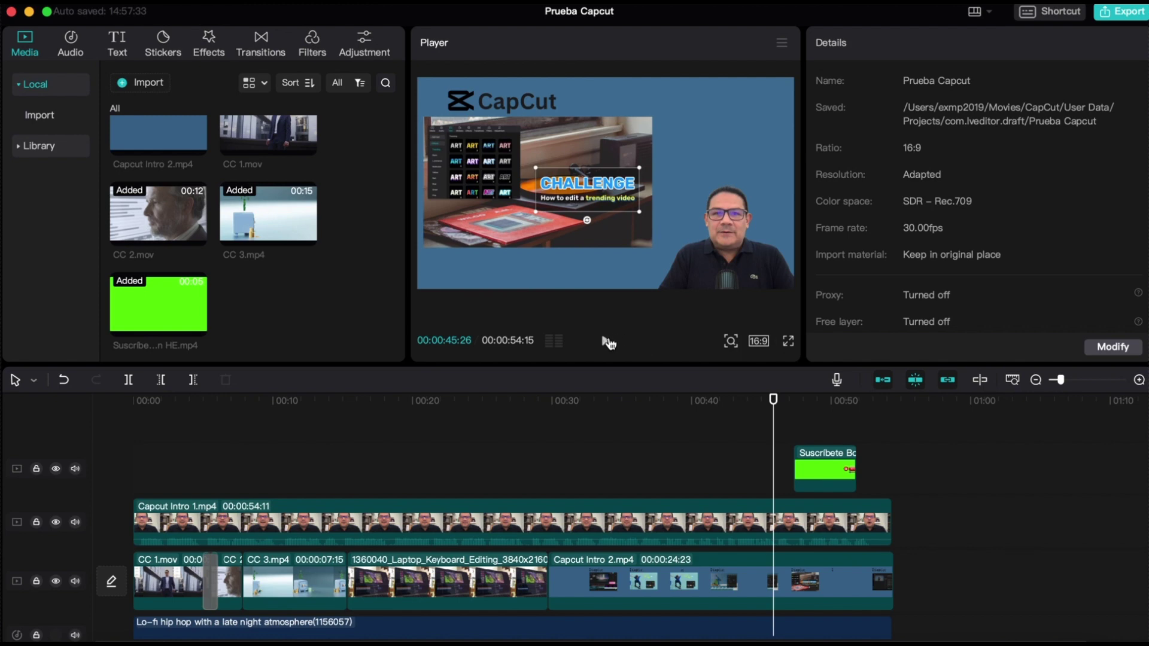
left_click(607, 342)
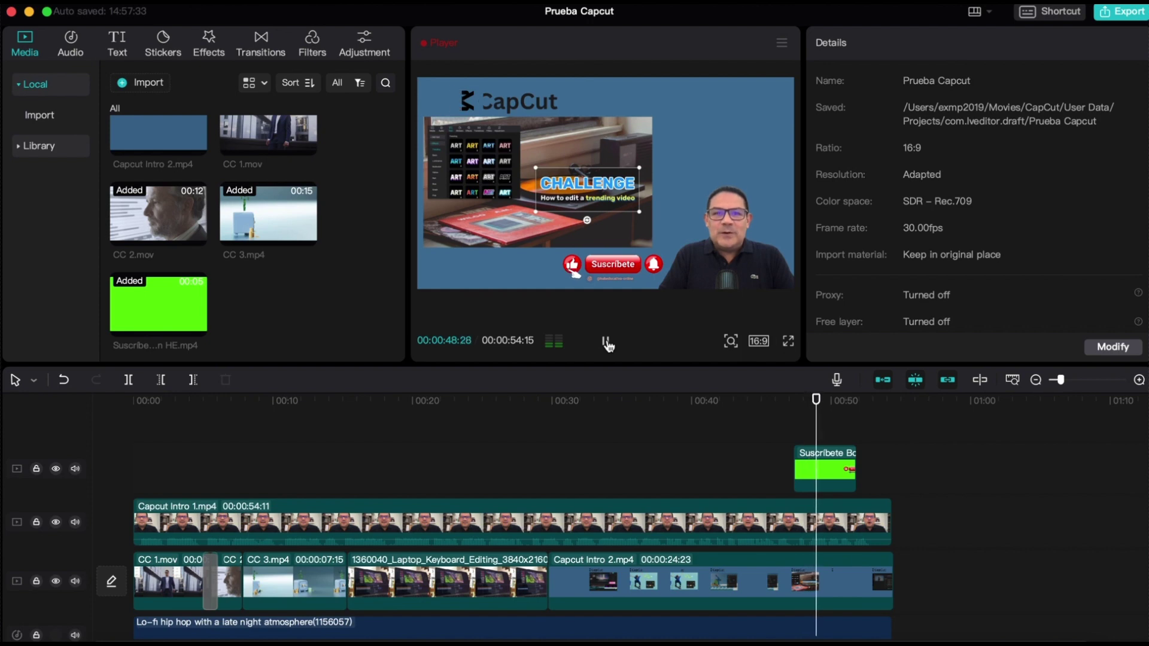
left_click(606, 343)
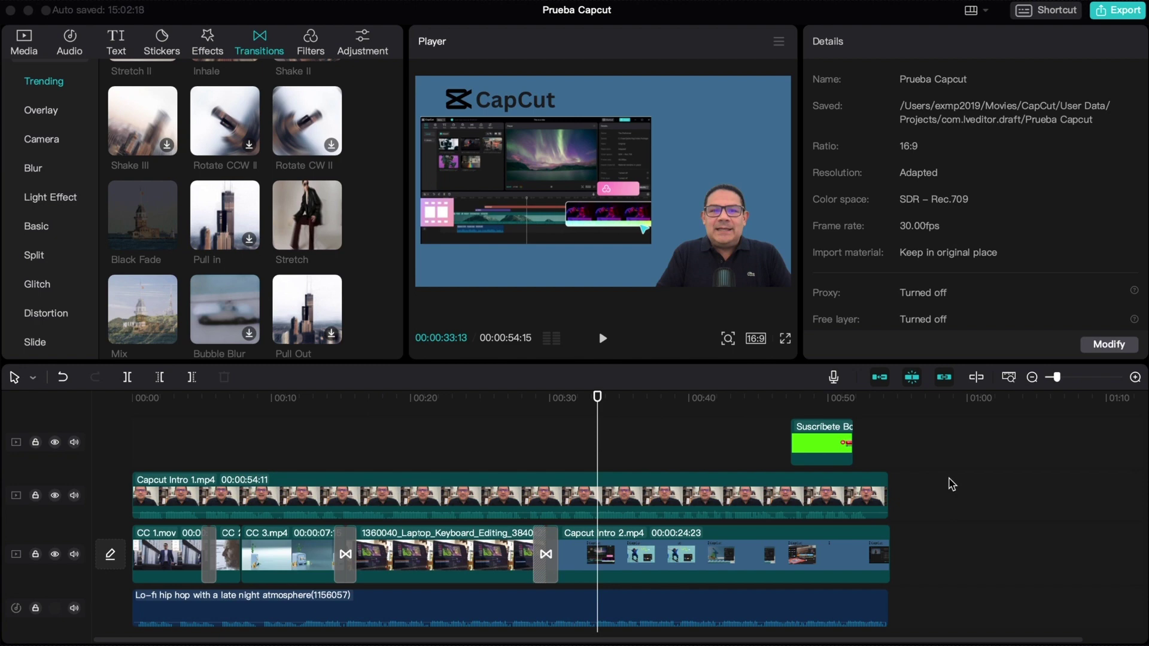
Open the project's export settings and review the destination folder choices and video format options, keeping the current path and mp4.
left_click(1127, 17)
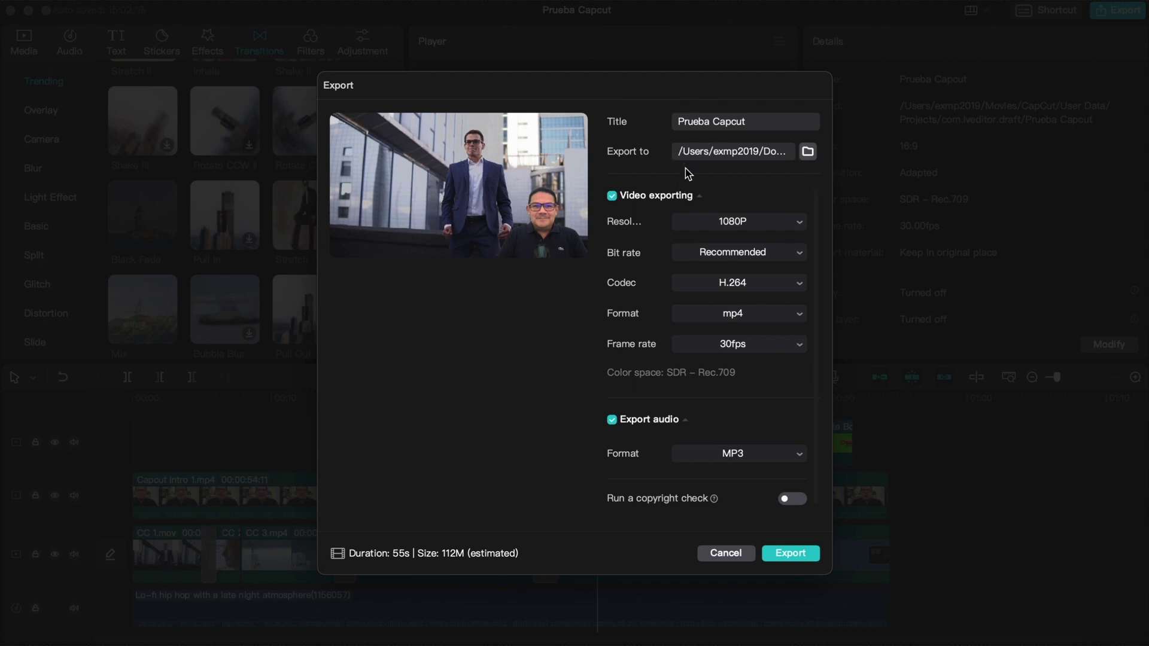
left_click(808, 152)
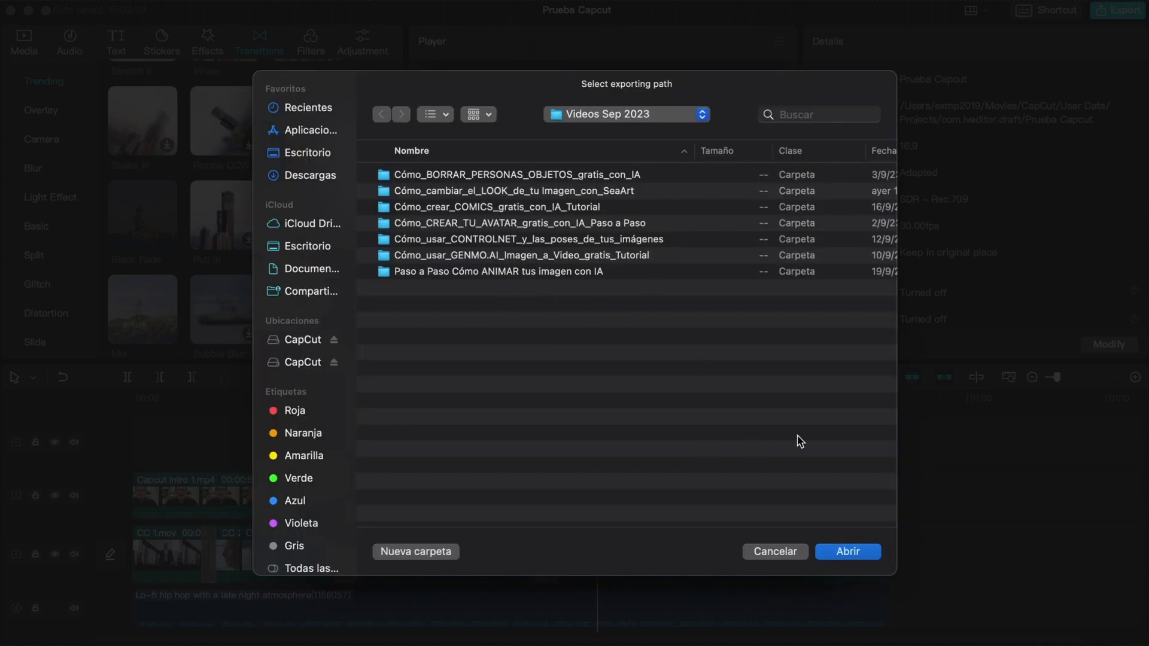
left_click(781, 553)
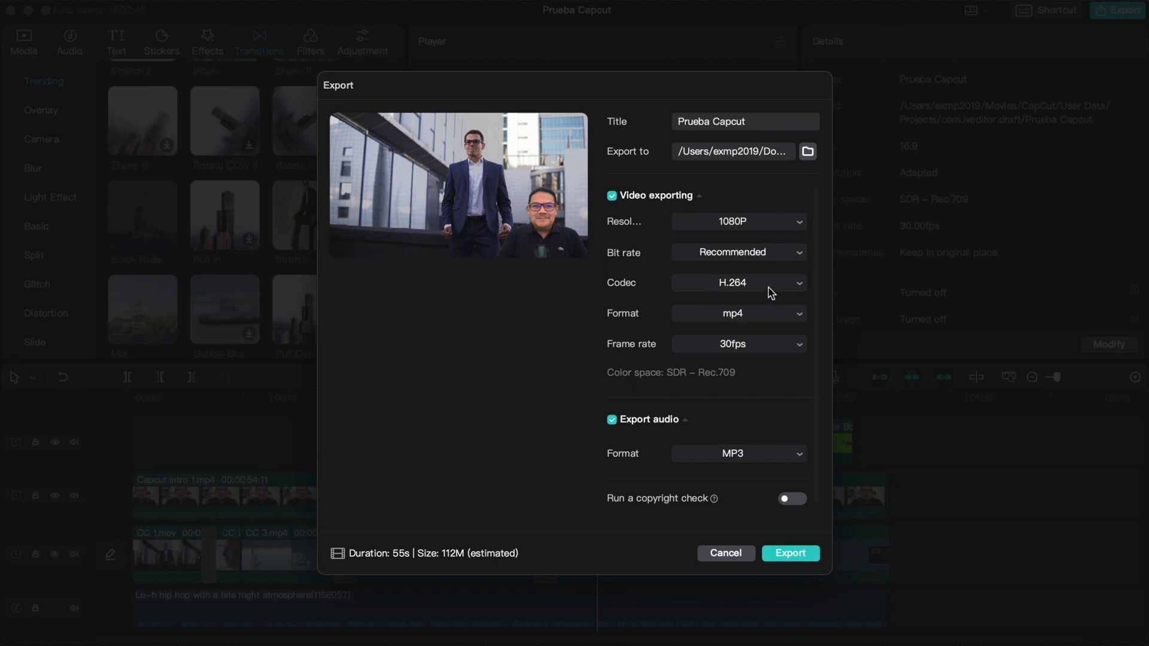
left_click(758, 321)
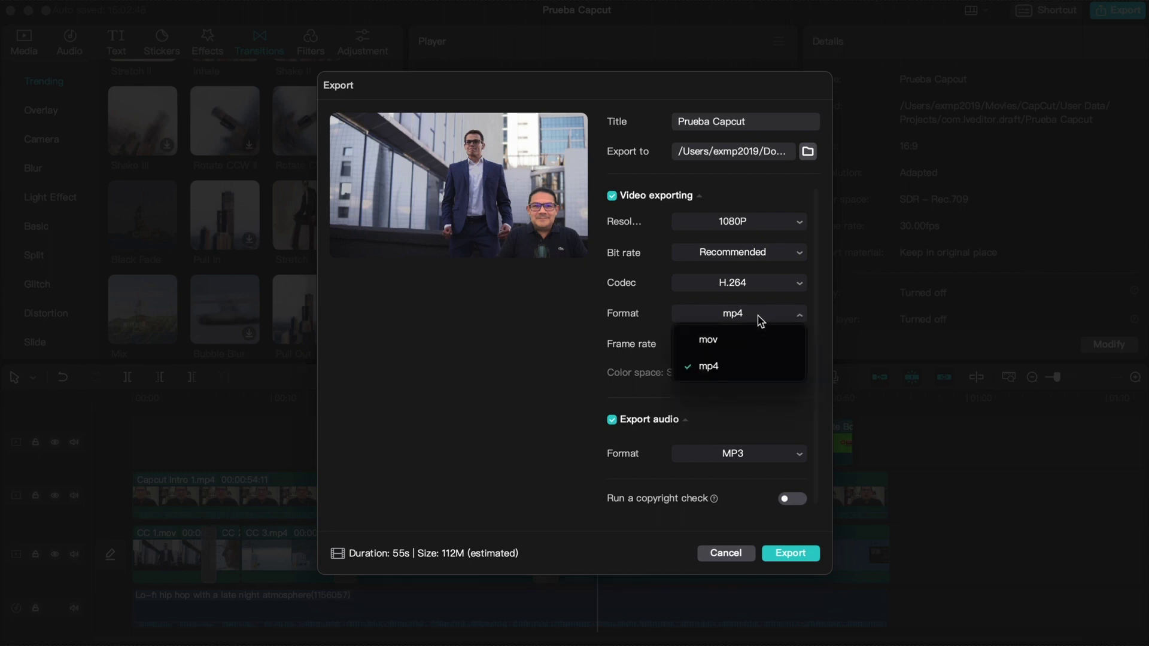
left_click(827, 340)
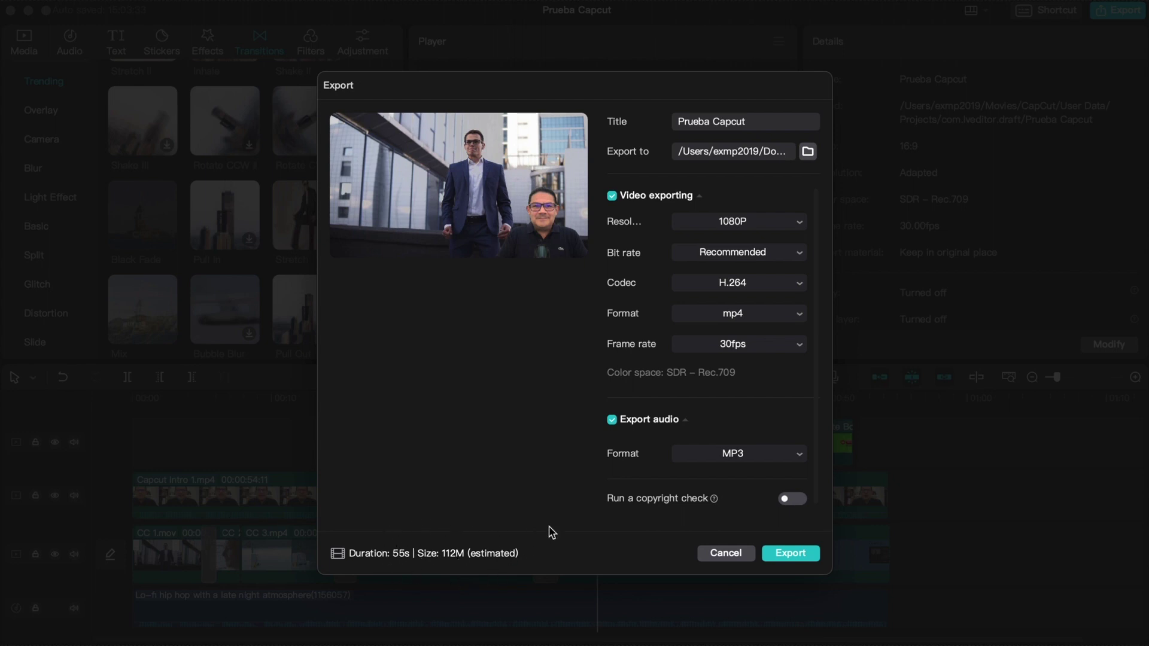
Export Prueba Capcut as a 1080P H.264 mp4 at 30fps with MP3 audio, and skip sharing it.
left_click(791, 553)
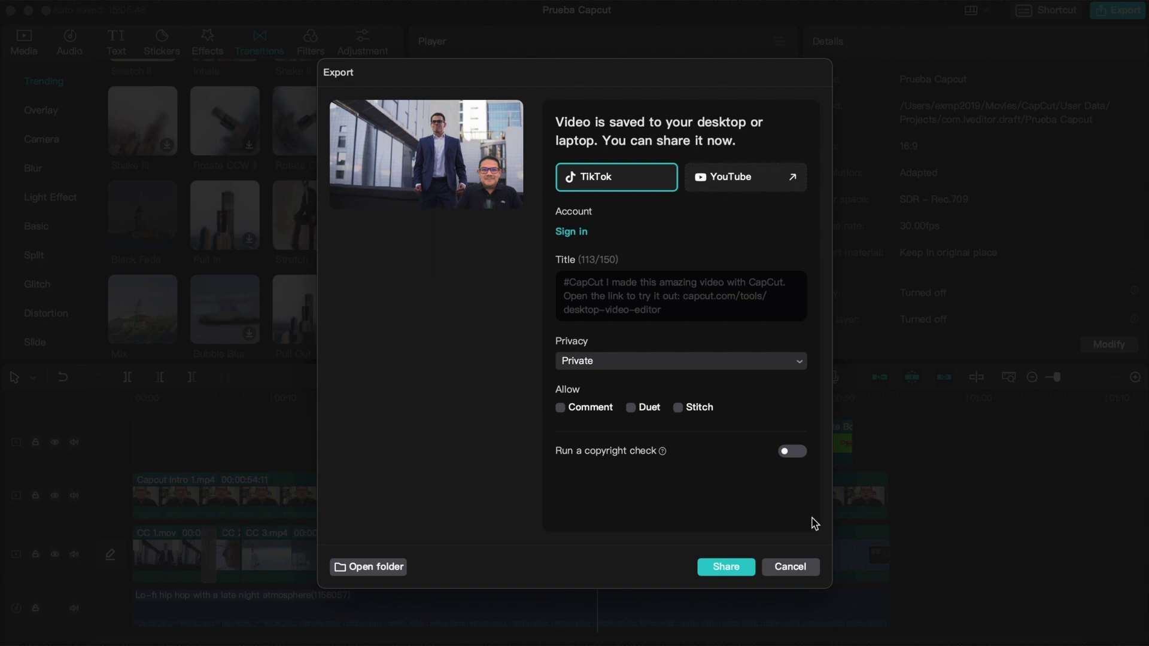
left_click(791, 567)
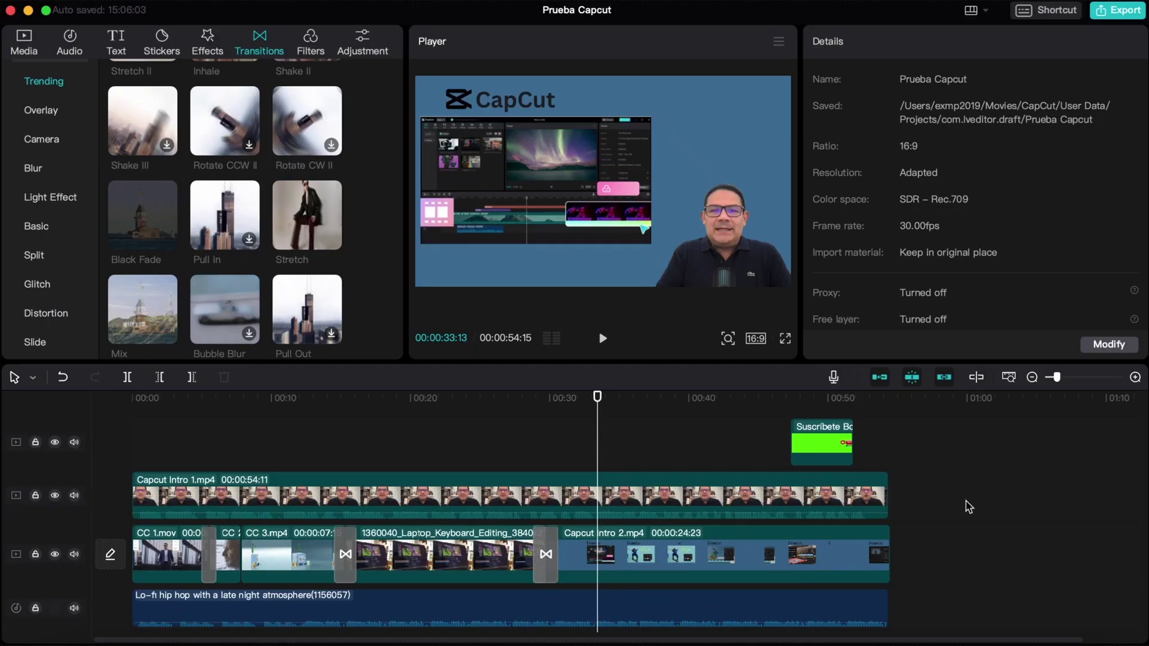